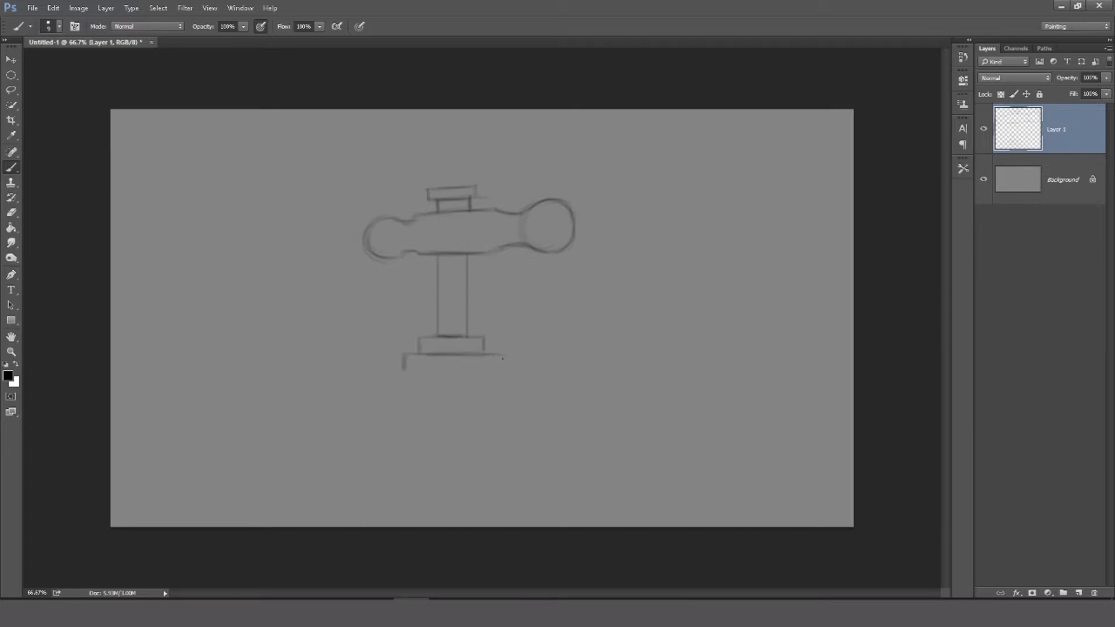
Finish the lower collar of the faucet sketch, then scale the whole sketch down and move it up the canvas.
{"action": "left_click_drag", "start_coordinate": [497, 372], "coordinate": [486, 388]}
{"action": "key", "text": "ctrl+t"}
{"action": "left_click_drag", "start_coordinate": [578, 182], "coordinate": [513, 245]}
{"action": "mouse_move", "coordinate": [487, 288]}
{"action": "left_mouse_down"}
{"action": "mouse_move", "coordinate": [542, 209]}
{"action": "mouse_move", "coordinate": [535, 216]}
{"action": "left_mouse_up"}
{"action": "key", "text": "Return"}
Sketch a flared neck and oval body beneath the collar, with a curved spout bending downward from the body's left side.
{"action": "left_click_drag", "start_coordinate": [446, 309], "coordinate": [448, 326]}
{"action": "mouse_move", "coordinate": [500, 306]}
{"action": "left_mouse_down"}
{"action": "mouse_move", "coordinate": [498, 324]}
{"action": "mouse_move", "coordinate": [412, 351]}
{"action": "mouse_move", "coordinate": [465, 390]}
{"action": "mouse_move", "coordinate": [512, 387]}
{"action": "left_mouse_up"}
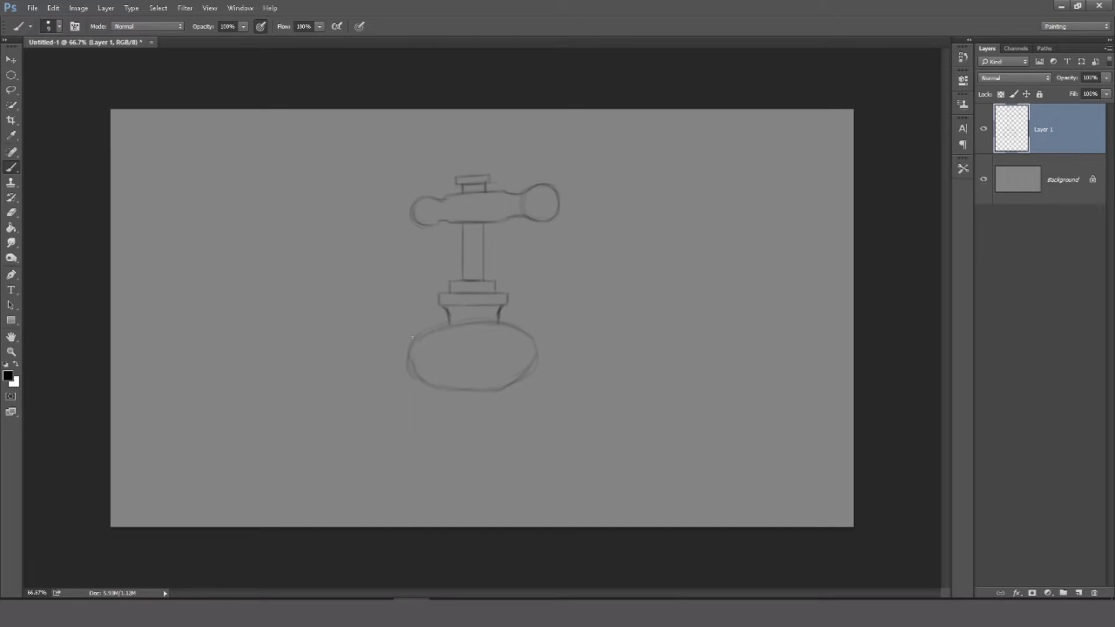
{"action": "mouse_move", "coordinate": [406, 336]}
{"action": "left_mouse_down"}
{"action": "mouse_move", "coordinate": [331, 364]}
{"action": "mouse_move", "coordinate": [326, 444]}
{"action": "left_mouse_up"}
{"action": "left_click_drag", "start_coordinate": [420, 386], "coordinate": [388, 388]}
{"action": "left_click_drag", "start_coordinate": [389, 389], "coordinate": [378, 442]}
Sketch a short straight inlet pipe with a closed end on the right side of the oval body.
{"action": "left_click_drag", "start_coordinate": [514, 327], "coordinate": [574, 326]}
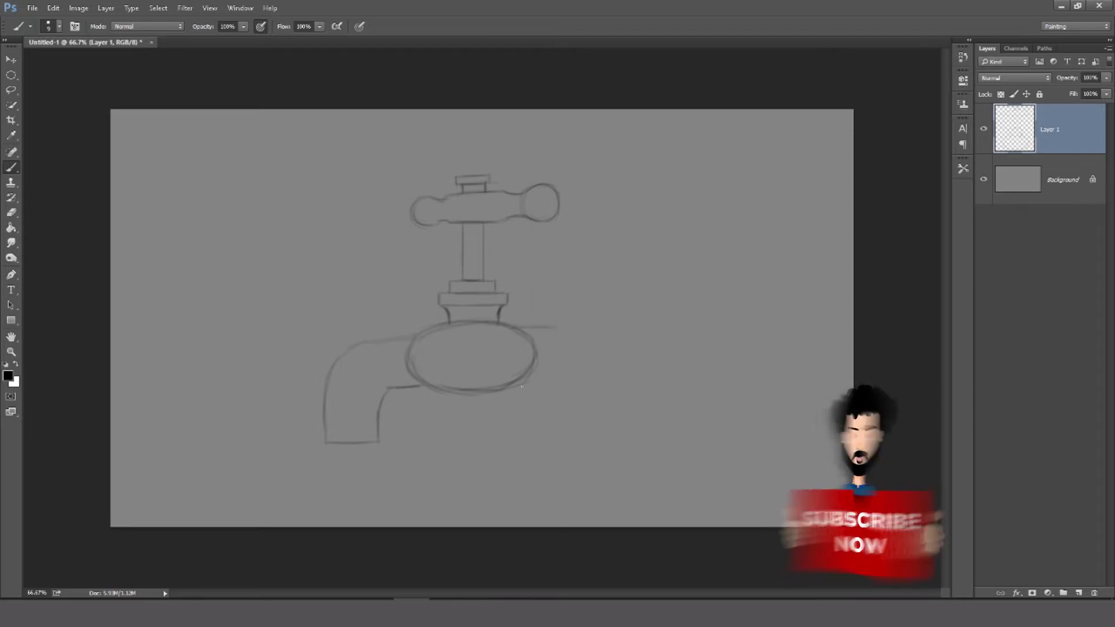
{"action": "left_click_drag", "start_coordinate": [526, 384], "coordinate": [575, 381]}
{"action": "left_click_drag", "start_coordinate": [574, 330], "coordinate": [576, 384]}
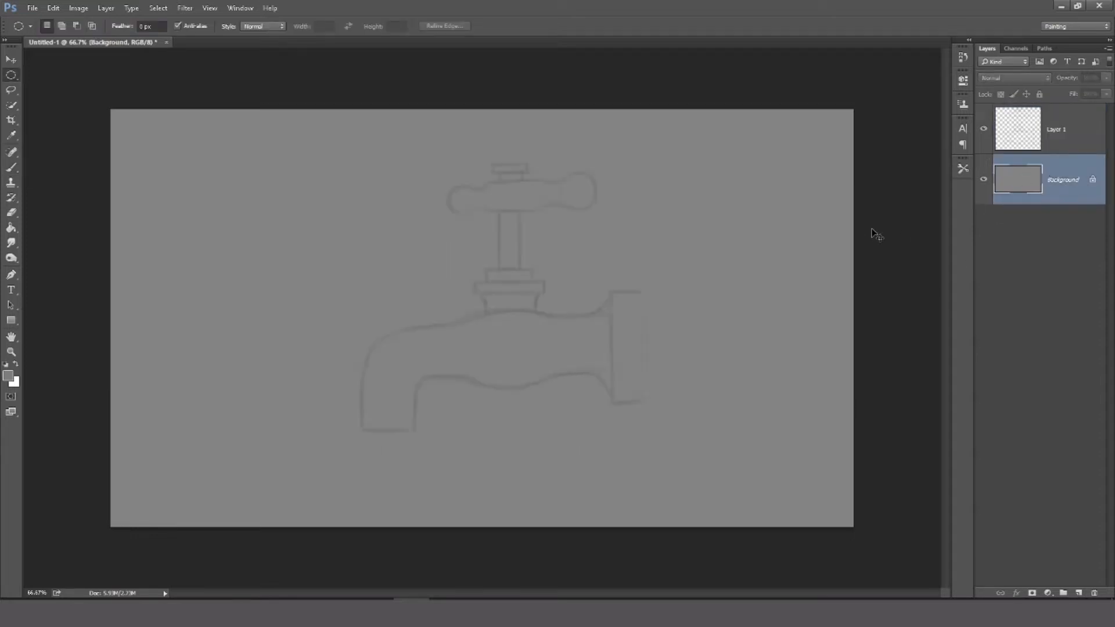
Create a new layer above the Background and trace the lower edge of the faucet body with the Pen tool.
{"action": "key", "text": "ctrl+shift+n"}
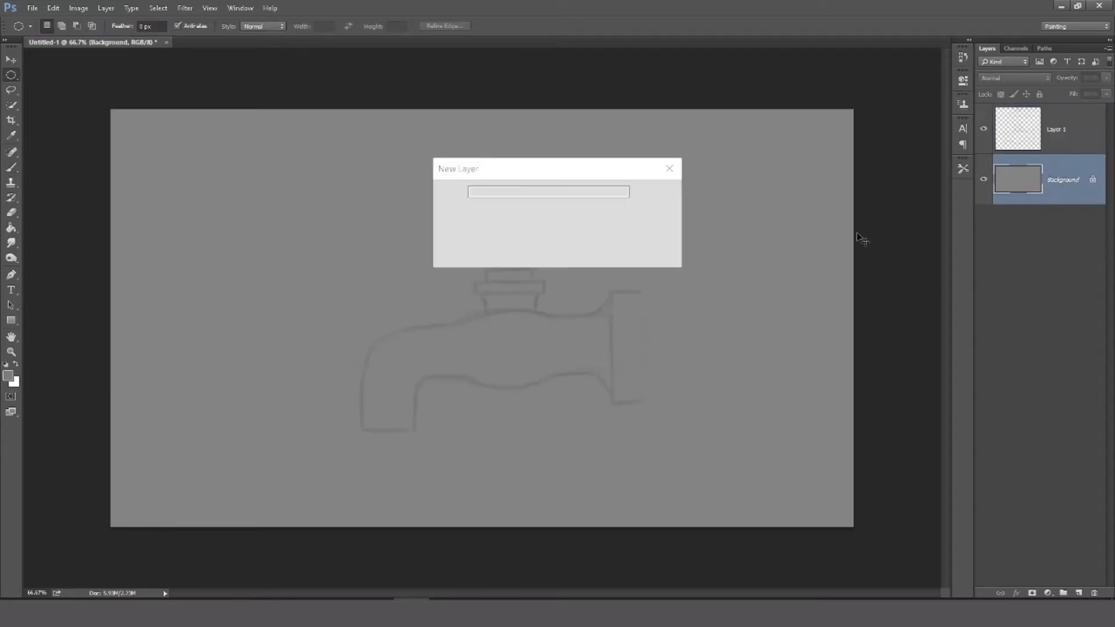
{"action": "left_click", "coordinate": [660, 192]}
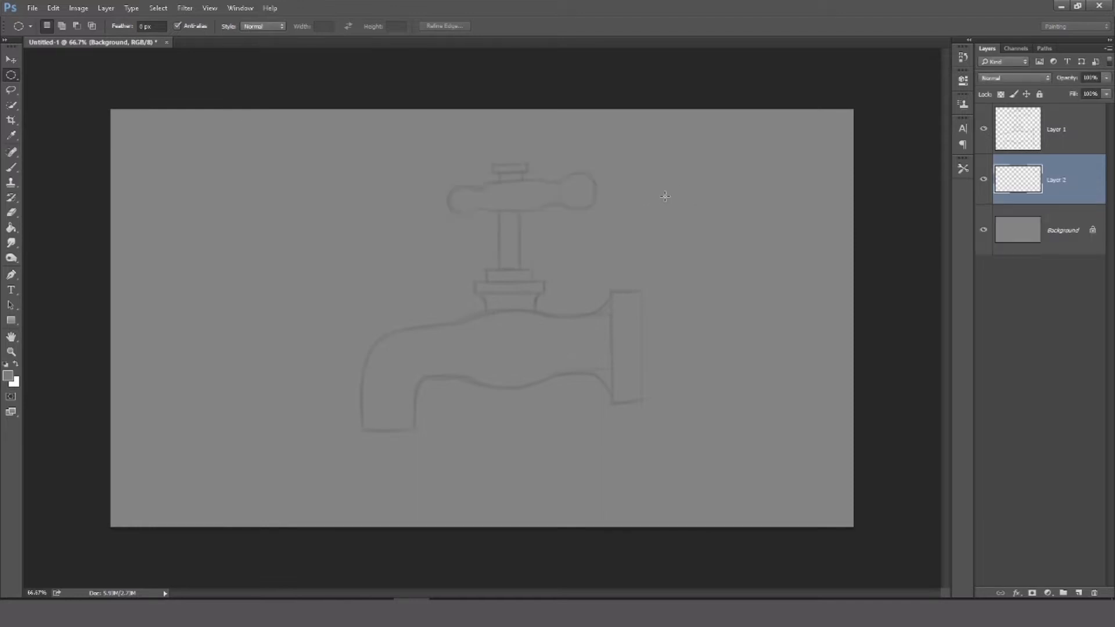
{"action": "key", "text": "p"}
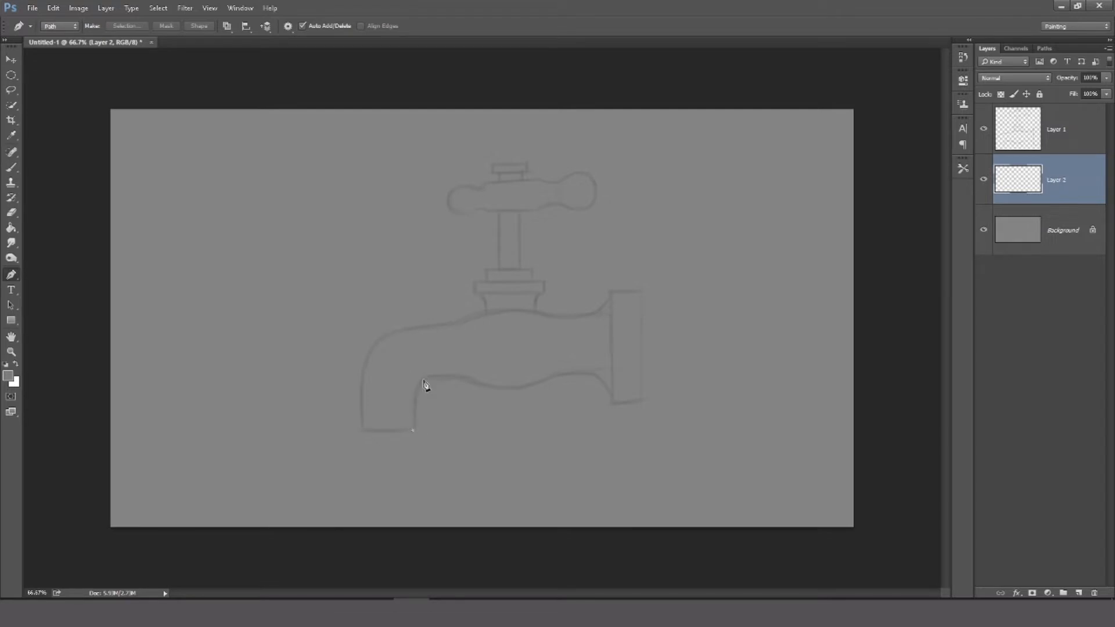
{"action": "left_click_drag", "start_coordinate": [426, 383], "coordinate": [441, 381]}
{"action": "left_click_drag", "start_coordinate": [437, 379], "coordinate": [465, 388]}
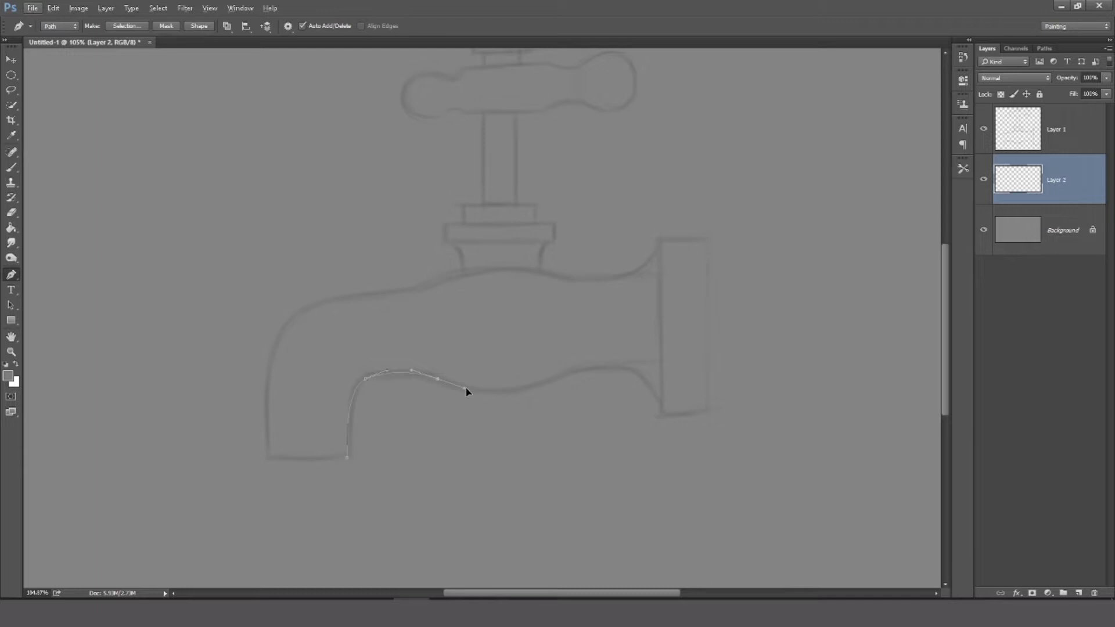
{"action": "left_click_drag", "start_coordinate": [561, 377], "coordinate": [644, 381]}
Continue the pen path around the inlet flange, along the body's upper edge and down the spout.
{"action": "left_click", "coordinate": [704, 411]}
{"action": "left_click", "coordinate": [704, 239]}
{"action": "left_click", "coordinate": [661, 239]}
{"action": "left_click_drag", "start_coordinate": [620, 276], "coordinate": [591, 281]}
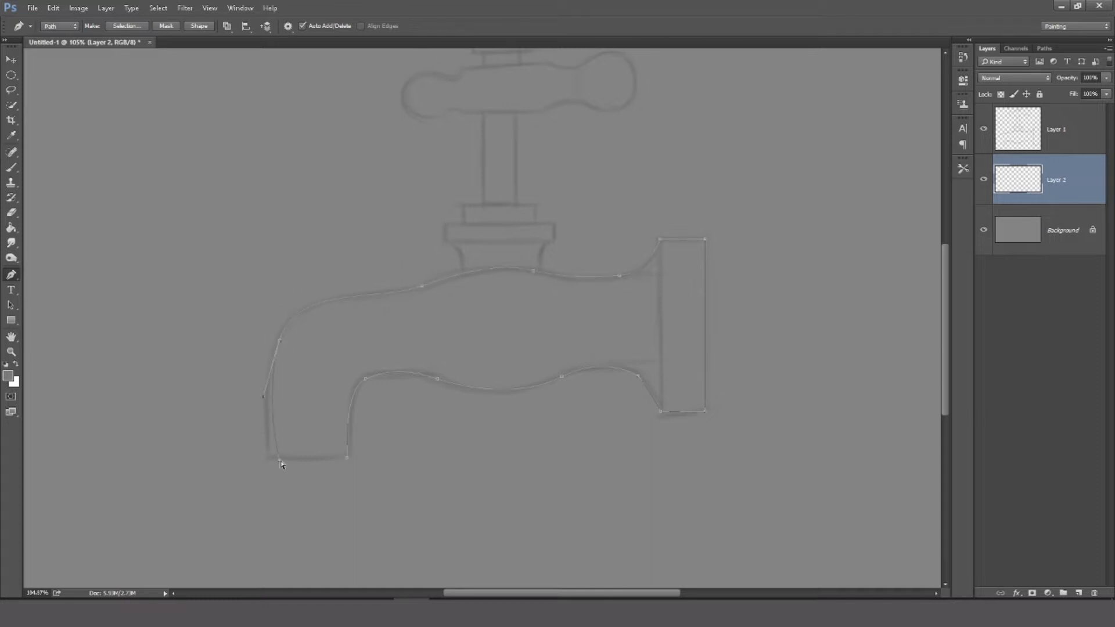
{"action": "left_click", "coordinate": [279, 341], "text": "alt"}
{"action": "left_click_drag", "start_coordinate": [280, 341], "coordinate": [274, 348]}
{"action": "left_click_drag", "start_coordinate": [268, 458], "coordinate": [256, 458]}
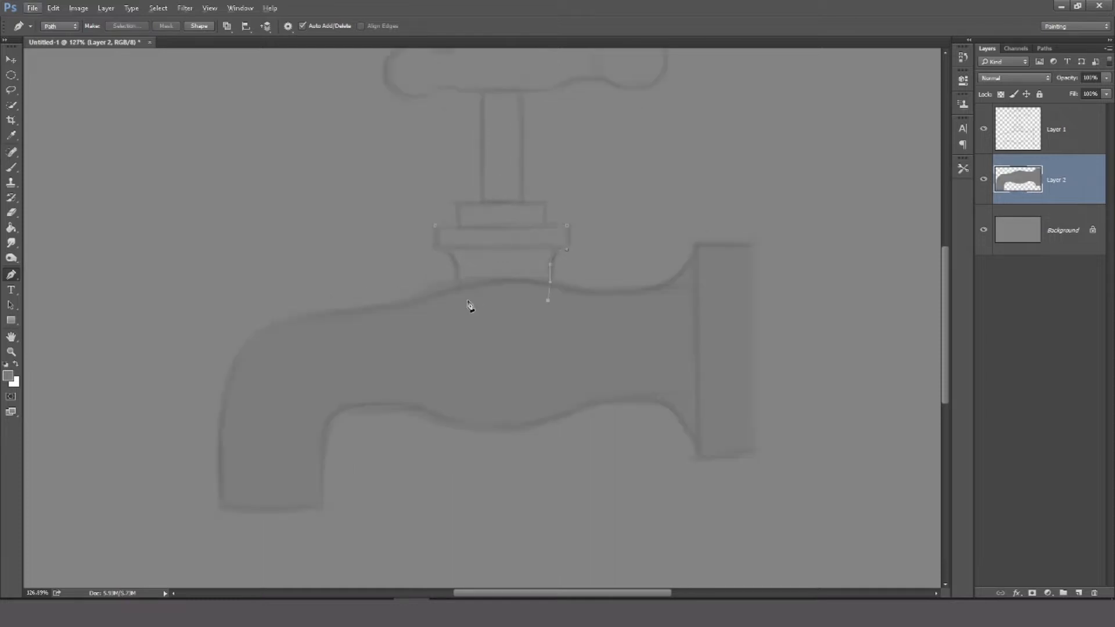
Trace the collar and flared neck with the Pen tool, convert the path to a selection and fill it with gray.
{"action": "left_click", "coordinate": [455, 299]}
{"action": "left_click_drag", "start_coordinate": [434, 248], "coordinate": [448, 247]}
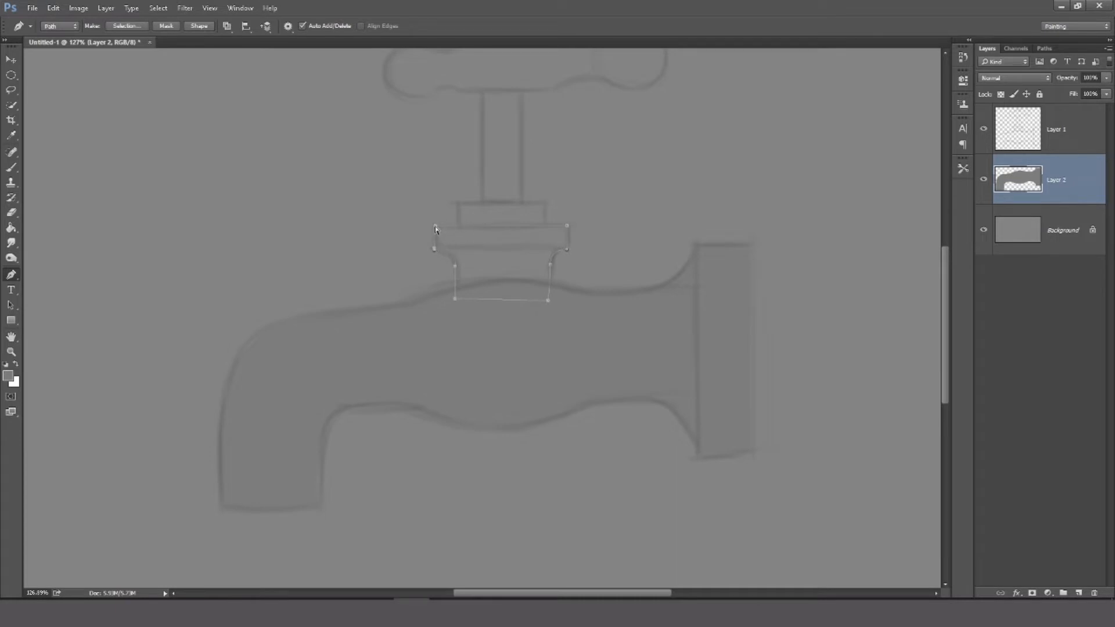
{"action": "key", "text": "ctrl+Return"}
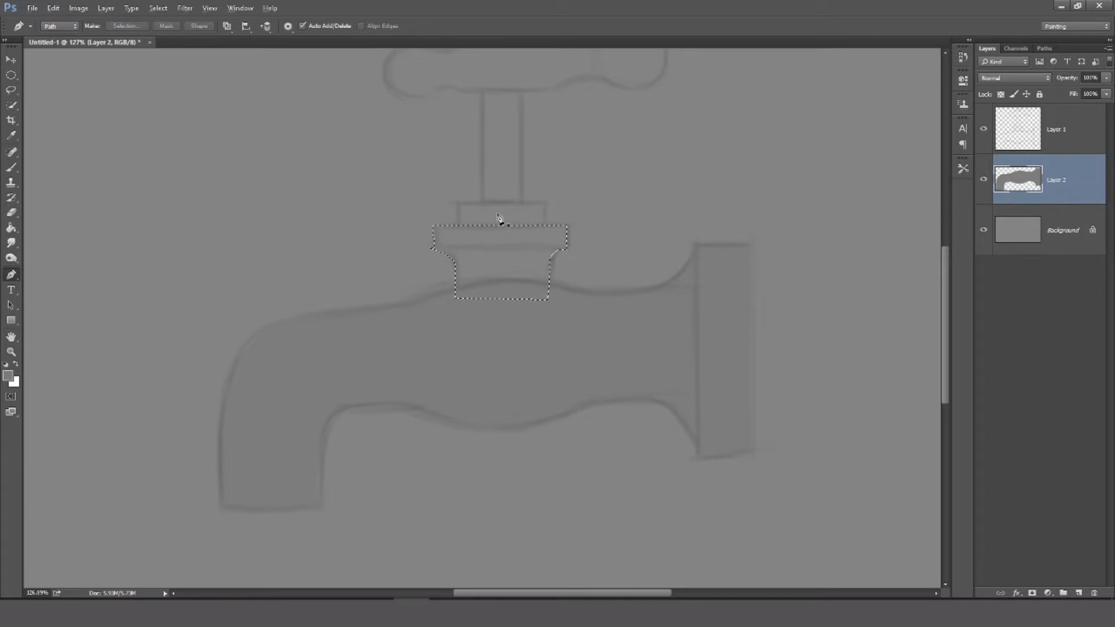
{"action": "key", "text": "m"}
{"action": "left_click_drag", "start_coordinate": [430, 226], "coordinate": [465, 249]}
{"action": "right_click", "coordinate": [12, 75]}
{"action": "left_click", "coordinate": [30, 76]}
{"action": "left_click", "coordinate": [464, 236]}
{"action": "key", "text": "ctrl+z"}
{"action": "key", "text": "alt+BackSpace"}
{"action": "key", "text": "ctrl+d"}
Fill rectangular selections over the upper ring, the valve stem and the short stem above the handle with the foreground gray.
{"action": "left_click_drag", "start_coordinate": [459, 203], "coordinate": [544, 247]}
{"action": "key", "text": "ctrl+BackSpace"}
{"action": "key", "text": "ctrl+z"}
{"action": "left_click_drag", "start_coordinate": [482, 90], "coordinate": [521, 219]}
{"action": "key", "text": "alt+BackSpace"}
{"action": "scroll", "coordinate": [511, 213], "scroll_direction": "up", "scroll_amount": 3}
{"action": "key", "text": "ctrl+d"}
{"action": "mouse_move", "coordinate": [468, 116]}
{"action": "left_mouse_down"}
{"action": "mouse_move", "coordinate": [507, 152]}
{"action": "mouse_move", "coordinate": [524, 117]}
{"action": "left_mouse_up"}
{"action": "key", "text": "alt+BackSpace"}
{"action": "key", "text": "ctrl+d"}
Trace the handle outline with the Pen tool, convert it to a selection and fill it with the foreground gray.
{"action": "key", "text": "p"}
{"action": "left_click", "coordinate": [440, 135]}
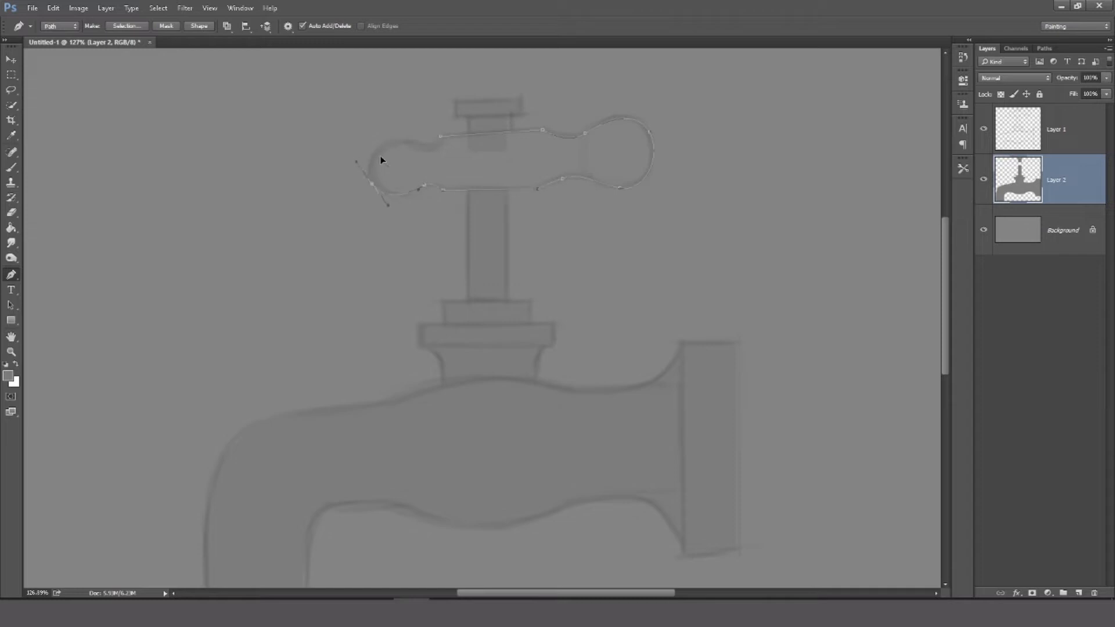
{"action": "left_click", "coordinate": [594, 118]}
{"action": "key", "text": "ctrl+Return"}
{"action": "key", "text": "m"}
{"action": "key", "text": "alt+BackSpace"}
{"action": "key", "text": "ctrl+d"}
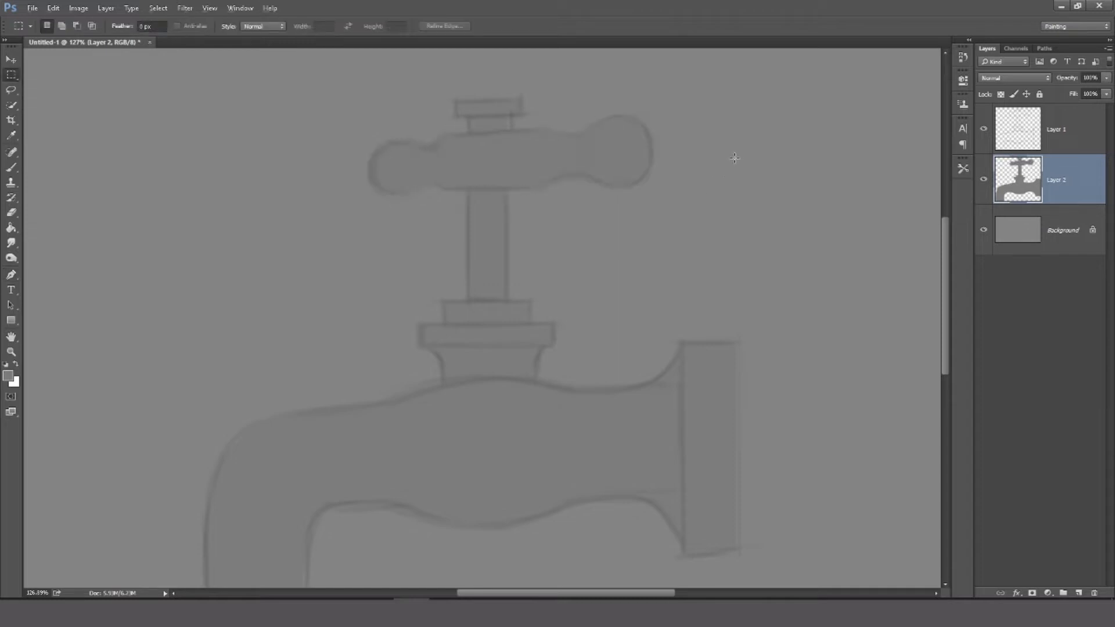
Compare the gray silhouette with the sketch, then hide Layer 1 and make Layer 2 active.
{"action": "scroll", "coordinate": [733, 158], "scroll_direction": "down", "scroll_amount": 4}
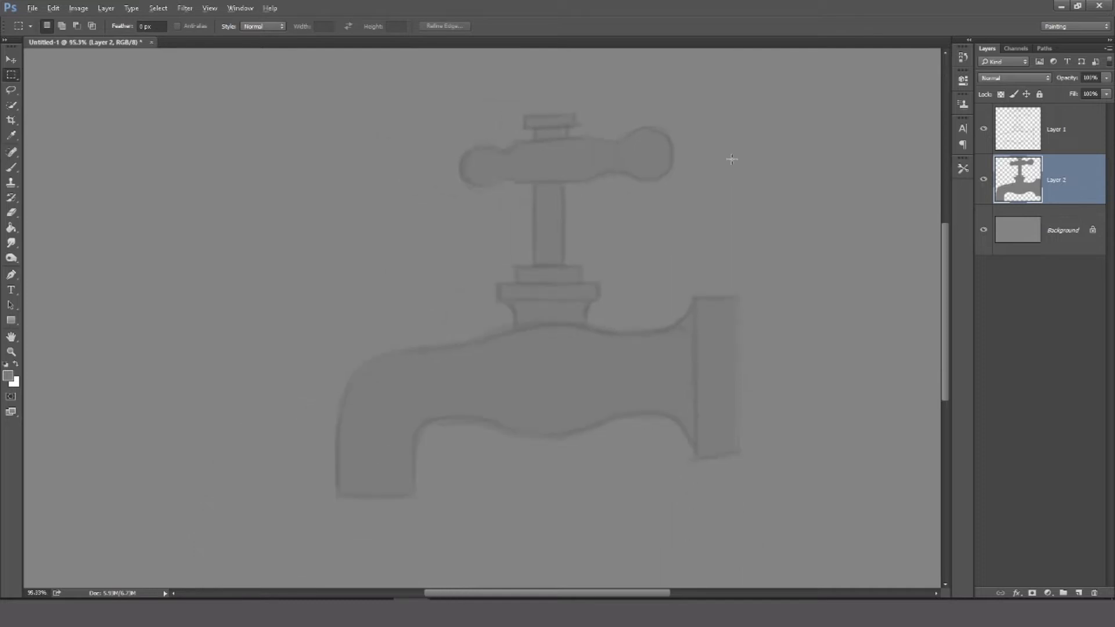
{"action": "left_click", "coordinate": [984, 129]}
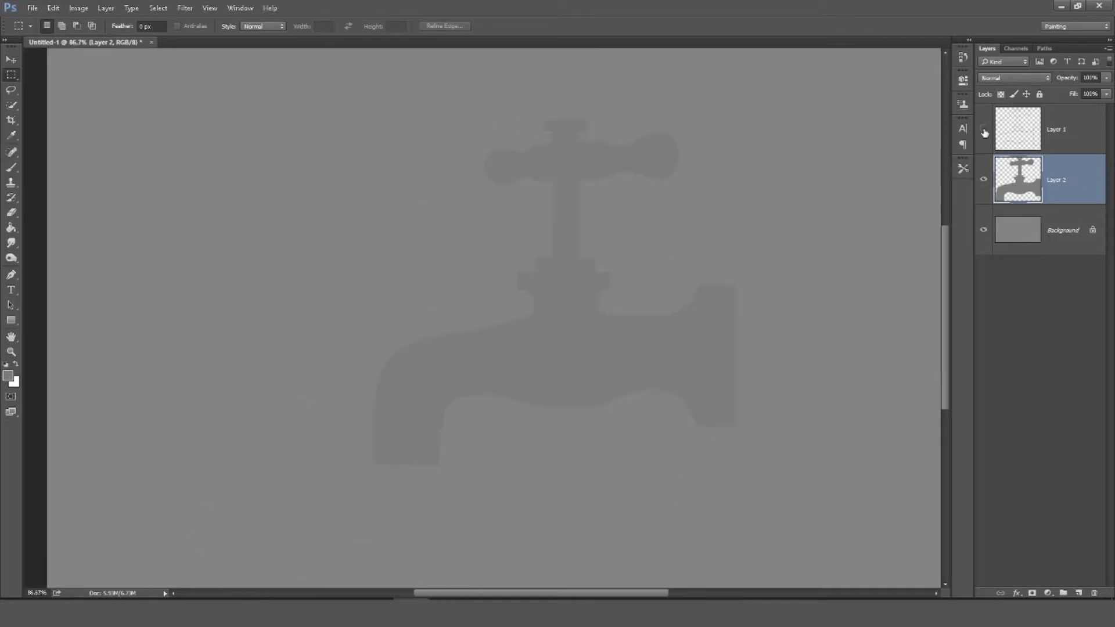
{"action": "left_click", "coordinate": [984, 129]}
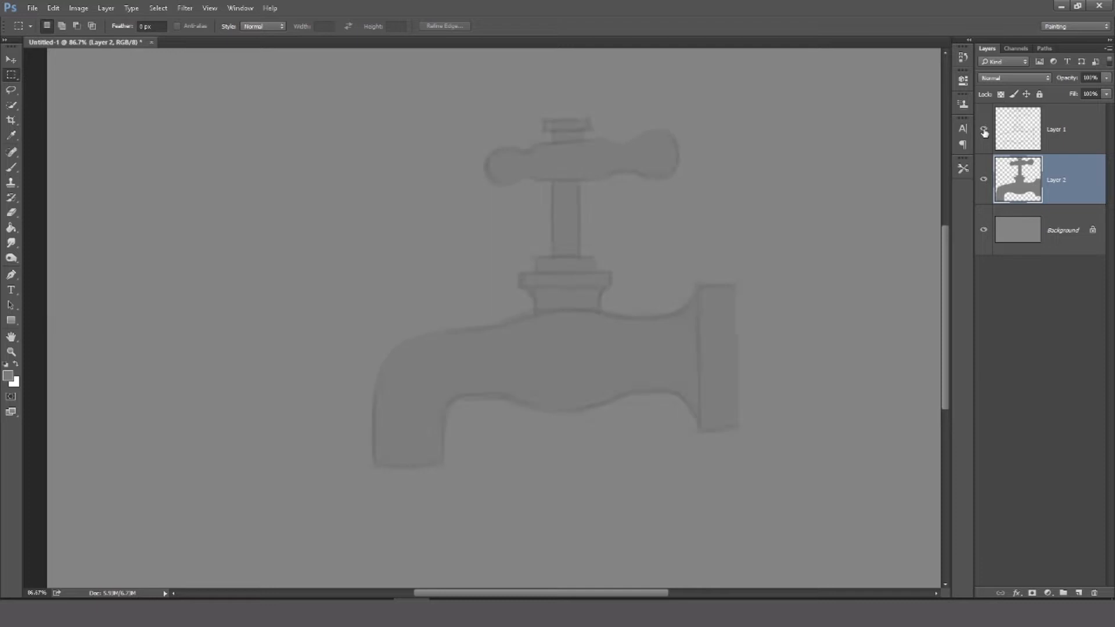
{"action": "left_click", "coordinate": [1075, 114]}
{"action": "left_click", "coordinate": [984, 130]}
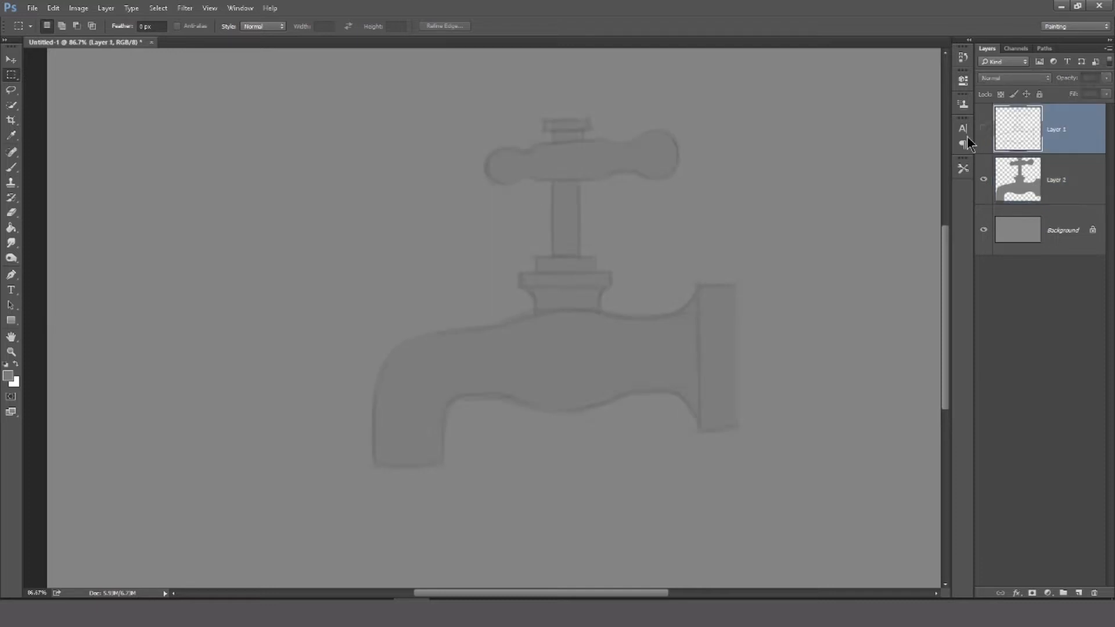
{"action": "left_click", "coordinate": [1049, 174]}
{"action": "left_click_drag", "start_coordinate": [767, 230], "coordinate": [718, 218]}
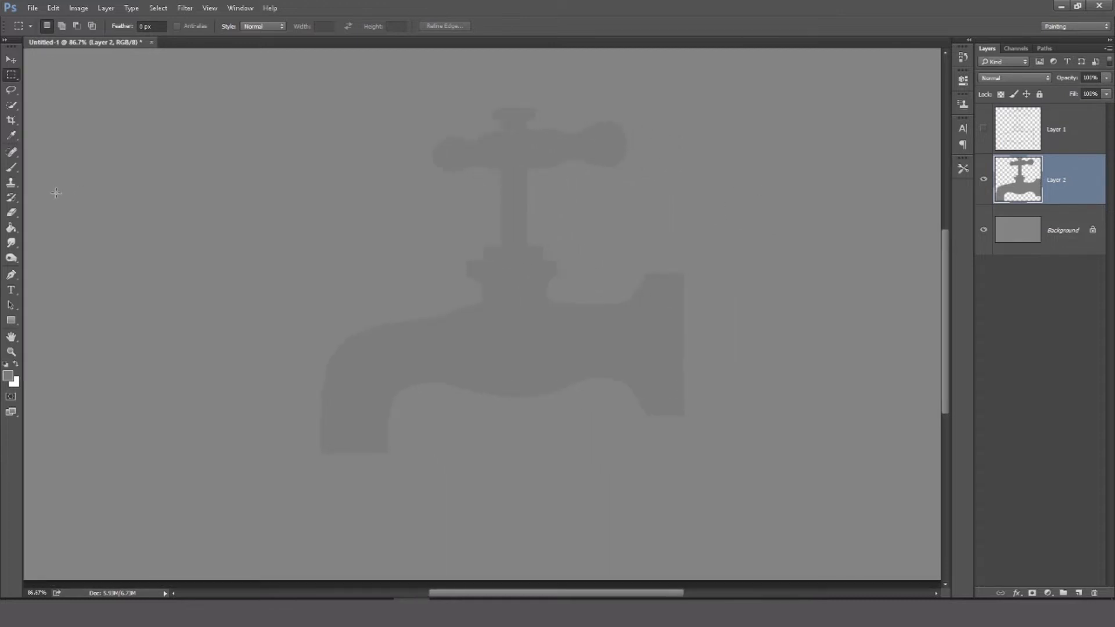
Select the flared end of the inlet pipe beside the flange and burn a shadow along the joint.
{"action": "left_click_drag", "start_coordinate": [644, 261], "coordinate": [585, 451]}
{"action": "key", "text": "o"}
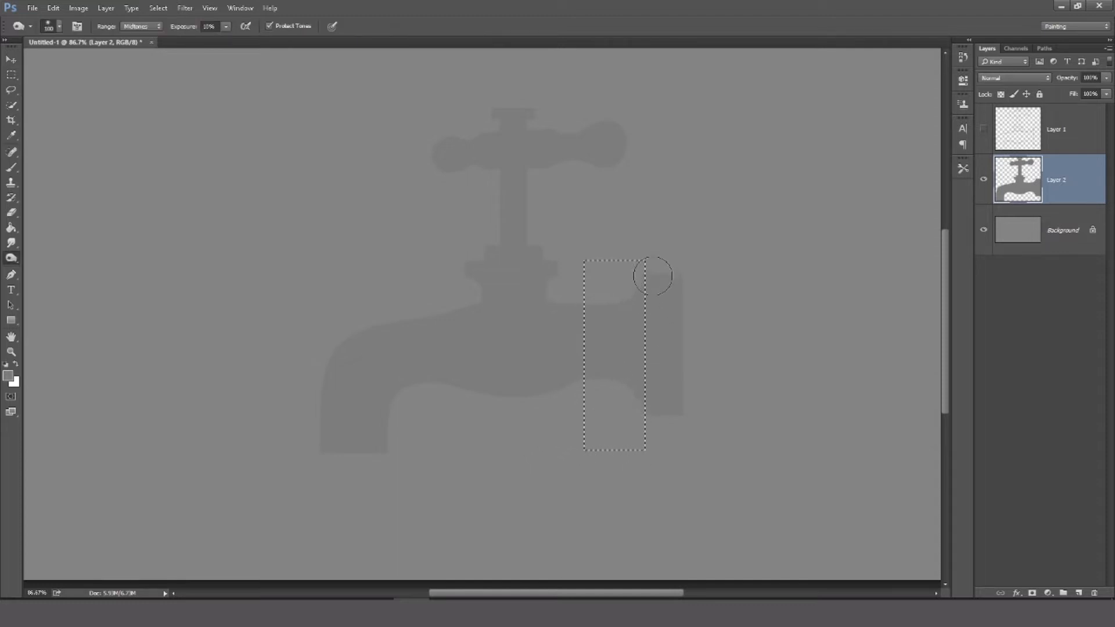
{"action": "left_click_drag", "start_coordinate": [655, 270], "coordinate": [657, 453]}
{"action": "key", "text": "ctrl+d"}
Burn soft shading along the lower edge of the body and around the inner and outer edges of the spout.
{"action": "key", "text": "m"}
{"action": "key", "text": "o"}
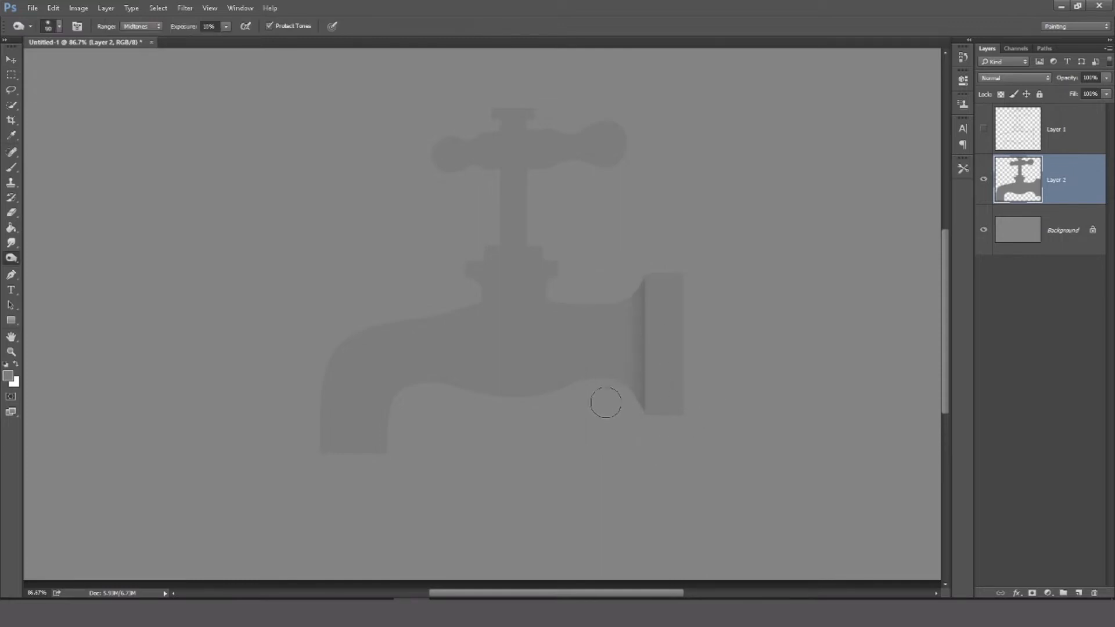
{"action": "key", "text": "p"}
{"action": "key", "text": "o"}
{"action": "key", "text": "bracketleft"}
{"action": "mouse_move", "coordinate": [408, 400]}
{"action": "left_mouse_down"}
{"action": "mouse_move", "coordinate": [458, 409]}
{"action": "mouse_move", "coordinate": [415, 396]}
{"action": "mouse_move", "coordinate": [531, 404]}
{"action": "mouse_move", "coordinate": [503, 405]}
{"action": "mouse_move", "coordinate": [577, 387]}
{"action": "mouse_move", "coordinate": [558, 397]}
{"action": "mouse_move", "coordinate": [615, 392]}
{"action": "mouse_move", "coordinate": [620, 409]}
{"action": "mouse_move", "coordinate": [600, 404]}
{"action": "mouse_move", "coordinate": [609, 386]}
{"action": "mouse_move", "coordinate": [620, 418]}
{"action": "left_mouse_up"}
{"action": "mouse_move", "coordinate": [411, 406]}
{"action": "left_mouse_down"}
{"action": "mouse_move", "coordinate": [397, 469]}
{"action": "mouse_move", "coordinate": [388, 449]}
{"action": "mouse_move", "coordinate": [396, 414]}
{"action": "mouse_move", "coordinate": [394, 489]}
{"action": "mouse_move", "coordinate": [408, 412]}
{"action": "mouse_move", "coordinate": [398, 401]}
{"action": "mouse_move", "coordinate": [457, 407]}
{"action": "mouse_move", "coordinate": [431, 385]}
{"action": "mouse_move", "coordinate": [523, 400]}
{"action": "mouse_move", "coordinate": [534, 391]}
{"action": "mouse_move", "coordinate": [318, 353]}
{"action": "mouse_move", "coordinate": [305, 497]}
{"action": "mouse_move", "coordinate": [299, 455]}
{"action": "mouse_move", "coordinate": [313, 368]}
{"action": "mouse_move", "coordinate": [304, 493]}
{"action": "mouse_move", "coordinate": [331, 330]}
{"action": "mouse_move", "coordinate": [311, 367]}
{"action": "mouse_move", "coordinate": [437, 303]}
{"action": "mouse_move", "coordinate": [352, 324]}
{"action": "mouse_move", "coordinate": [465, 307]}
{"action": "mouse_move", "coordinate": [479, 270]}
{"action": "mouse_move", "coordinate": [467, 306]}
{"action": "left_mouse_up"}
Burn shading along the upper edge of the inlet pipe and its curve into the flange with a smaller brush.
{"action": "key", "text": "bracketleft"}
{"action": "key", "text": "bracketleft"}
{"action": "key", "text": "bracketleft"}
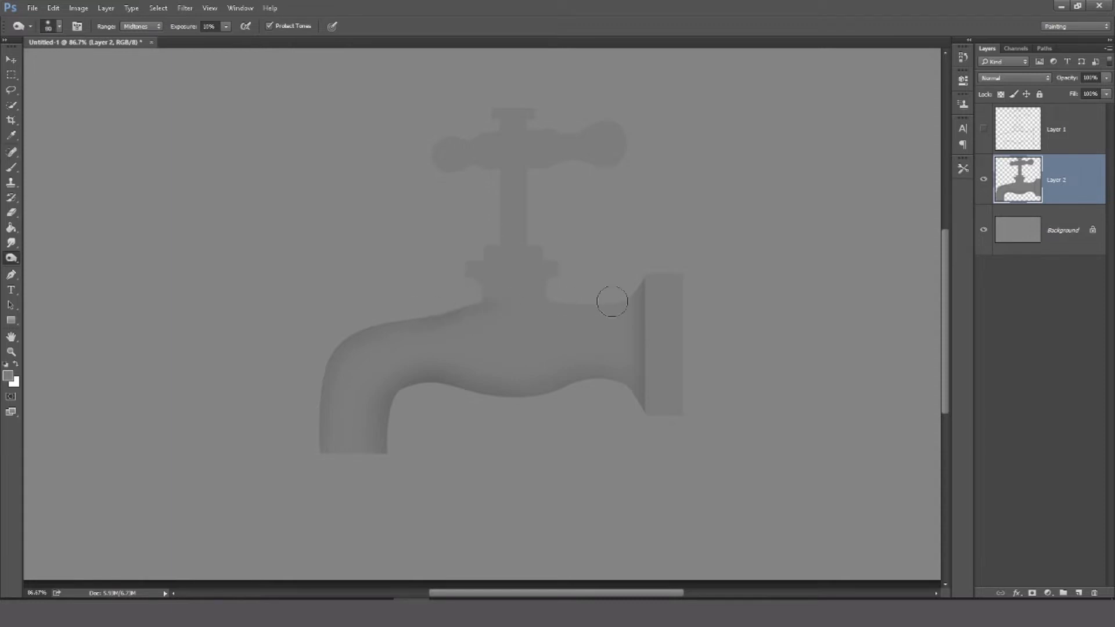
{"action": "mouse_move", "coordinate": [559, 302]}
{"action": "left_mouse_down"}
{"action": "mouse_move", "coordinate": [641, 286]}
{"action": "mouse_move", "coordinate": [553, 296]}
{"action": "mouse_move", "coordinate": [609, 339]}
{"action": "mouse_move", "coordinate": [609, 306]}
{"action": "mouse_move", "coordinate": [608, 428]}
{"action": "mouse_move", "coordinate": [635, 379]}
{"action": "left_mouse_up"}
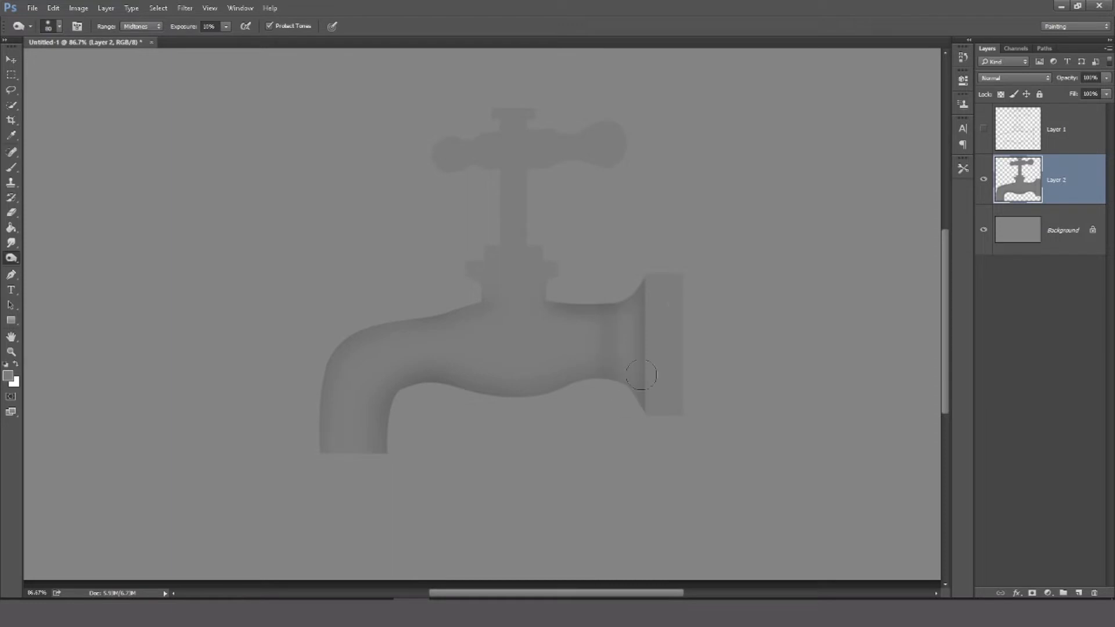
{"action": "left_click_drag", "start_coordinate": [637, 298], "coordinate": [618, 312]}
Select the valve stem with a rectangle, burn shading along its sides and ends, and clear the selection.
{"action": "key", "text": "bracketleft"}
{"action": "key", "text": "bracketleft"}
{"action": "key", "text": "m"}
{"action": "mouse_move", "coordinate": [485, 244]}
{"action": "left_mouse_down"}
{"action": "mouse_move", "coordinate": [555, 203]}
{"action": "mouse_move", "coordinate": [551, 171]}
{"action": "left_mouse_up"}
{"action": "key", "text": "o"}
{"action": "left_click_drag", "start_coordinate": [485, 248], "coordinate": [547, 240]}
{"action": "key", "text": "m"}
{"action": "key", "text": "o"}
{"action": "left_click_drag", "start_coordinate": [500, 223], "coordinate": [498, 264]}
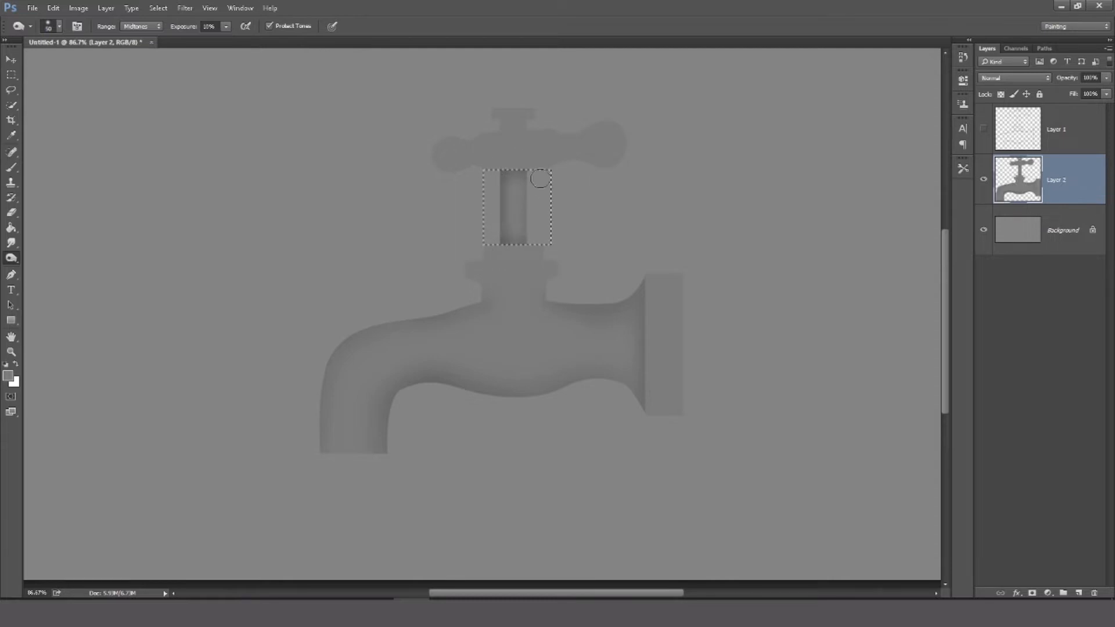
{"action": "key", "text": "m"}
{"action": "right_click", "coordinate": [555, 212]}
{"action": "left_click", "coordinate": [578, 217]}
Select the small ring beneath the valve stem, burn shading around its edges and clear the selection.
{"action": "scroll", "coordinate": [566, 208], "scroll_direction": "up", "scroll_amount": 2}
{"action": "scroll", "coordinate": [514, 276], "scroll_direction": "up", "scroll_amount": 2}
{"action": "left_click_drag", "start_coordinate": [409, 266], "coordinate": [554, 297]}
{"action": "key", "text": "o"}
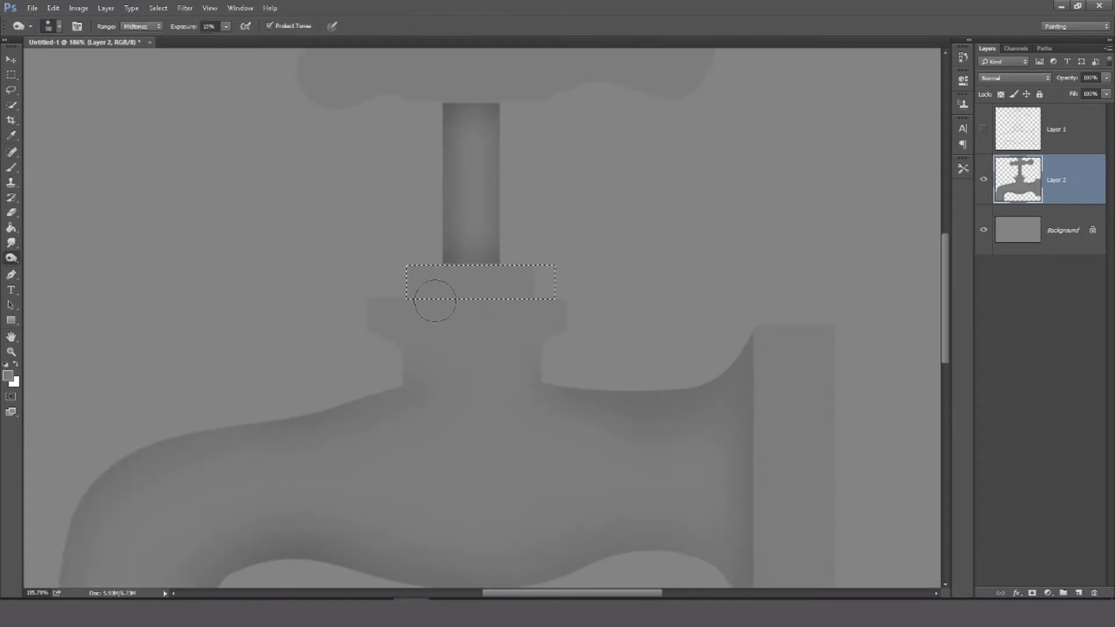
{"action": "left_click_drag", "start_coordinate": [463, 251], "coordinate": [539, 259]}
{"action": "left_click_drag", "start_coordinate": [416, 242], "coordinate": [406, 251]}
{"action": "key", "text": "m"}
{"action": "left_click", "coordinate": [503, 276]}
Select the flared neck below the collar and burn shading under the collar and along the neck's sides.
{"action": "left_click_drag", "start_coordinate": [371, 300], "coordinate": [377, 315]}
{"action": "left_click_drag", "start_coordinate": [572, 331], "coordinate": [344, 384]}
{"action": "key", "text": "o"}
{"action": "mouse_move", "coordinate": [363, 317]}
{"action": "left_mouse_down"}
{"action": "mouse_move", "coordinate": [538, 319]}
{"action": "mouse_move", "coordinate": [488, 319]}
{"action": "left_mouse_up"}
{"action": "mouse_move", "coordinate": [348, 388]}
{"action": "left_mouse_down"}
{"action": "mouse_move", "coordinate": [525, 388]}
{"action": "mouse_move", "coordinate": [340, 382]}
{"action": "left_mouse_up"}
{"action": "key", "text": "m"}
{"action": "left_click", "coordinate": [619, 327]}
{"action": "left_click_drag", "start_coordinate": [588, 314], "coordinate": [558, 269]}
{"action": "left_click_drag", "start_coordinate": [568, 308], "coordinate": [302, 324]}
{"action": "left_click_drag", "start_coordinate": [439, 315], "coordinate": [440, 306]}
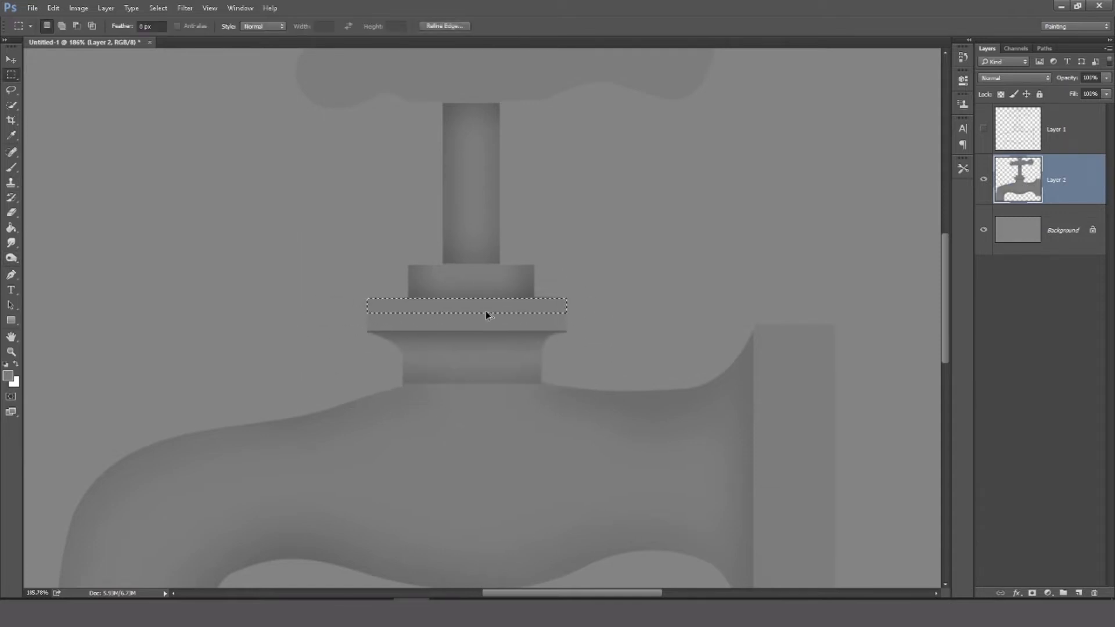
{"action": "key", "text": "ctrl+d"}
Select the wide collar, burn vertical shading bands across it and clear the selection.
{"action": "left_click_drag", "start_coordinate": [368, 294], "coordinate": [566, 332]}
{"action": "key", "text": "o"}
{"action": "mouse_move", "coordinate": [418, 283]}
{"action": "left_mouse_down"}
{"action": "mouse_move", "coordinate": [398, 367]}
{"action": "mouse_move", "coordinate": [584, 291]}
{"action": "mouse_move", "coordinate": [563, 381]}
{"action": "mouse_move", "coordinate": [456, 363]}
{"action": "mouse_move", "coordinate": [457, 382]}
{"action": "left_mouse_up"}
{"action": "key", "text": "ctrl+z"}
{"action": "mouse_move", "coordinate": [465, 290]}
{"action": "left_mouse_down"}
{"action": "mouse_move", "coordinate": [517, 346]}
{"action": "mouse_move", "coordinate": [498, 291]}
{"action": "left_mouse_up"}
{"action": "key", "text": "bracketleft"}
{"action": "key", "text": "bracketleft"}
{"action": "key", "text": "bracketleft"}
{"action": "key", "text": "m"}
{"action": "key", "text": "ctrl+d"}
Select the short stem under the cap, subtract the slanted handle overlap with the Polygonal Lasso, and burn its shading.
{"action": "key", "text": "ctrl+0"}
{"action": "scroll", "coordinate": [556, 139], "scroll_direction": "up", "scroll_amount": 5}
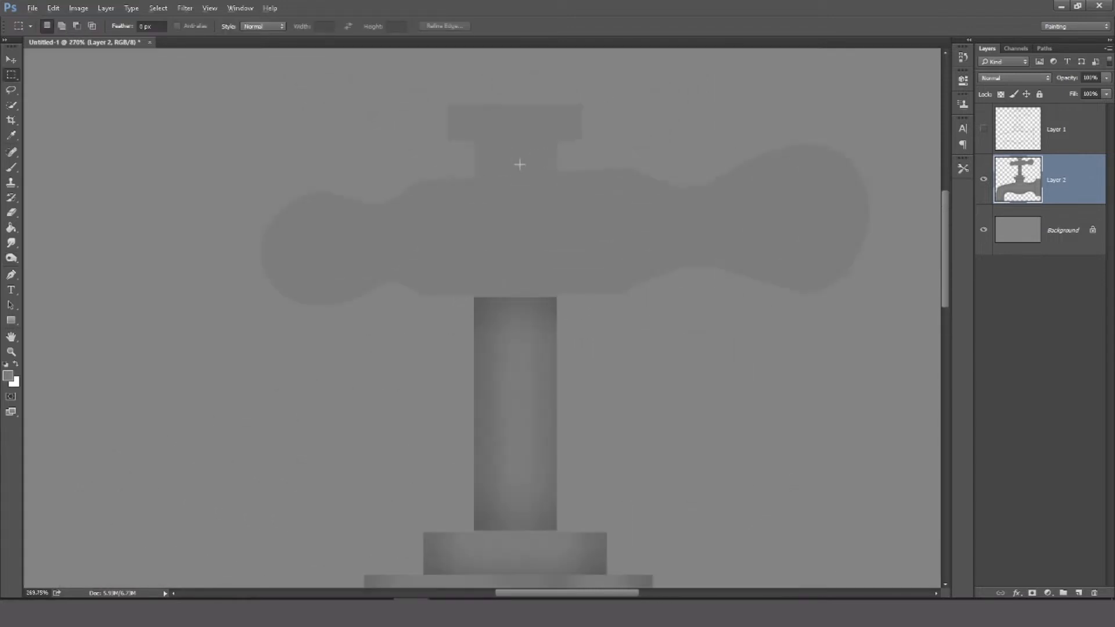
{"action": "left_click_drag", "start_coordinate": [444, 142], "coordinate": [588, 182]}
{"action": "left_click", "coordinate": [10, 91]}
{"action": "right_click", "coordinate": [10, 92]}
{"action": "left_click", "coordinate": [52, 101]}
{"action": "left_click", "coordinate": [452, 180], "text": "alt"}
{"action": "left_click", "coordinate": [608, 169]}
{"action": "left_click", "coordinate": [617, 211]}
{"action": "left_click", "coordinate": [567, 261]}
{"action": "double_click", "coordinate": [414, 225]}
{"action": "key", "text": "o"}
{"action": "mouse_move", "coordinate": [515, 130]}
{"action": "left_mouse_down"}
{"action": "mouse_move", "coordinate": [506, 191]}
{"action": "mouse_move", "coordinate": [470, 142]}
{"action": "mouse_move", "coordinate": [569, 157]}
{"action": "mouse_move", "coordinate": [547, 219]}
{"action": "left_mouse_up"}
{"action": "key", "text": "ctrl+d"}
Select the cap above the handle, burn shading at its ends and clear the selection.
{"action": "key", "text": "m"}
{"action": "left_click_drag", "start_coordinate": [447, 106], "coordinate": [582, 140]}
{"action": "left_click_drag", "start_coordinate": [437, 169], "coordinate": [439, 154]}
{"action": "mouse_move", "coordinate": [589, 105]}
{"action": "left_mouse_down"}
{"action": "mouse_move", "coordinate": [580, 174]}
{"action": "mouse_move", "coordinate": [590, 105]}
{"action": "mouse_move", "coordinate": [587, 157]}
{"action": "left_mouse_up"}
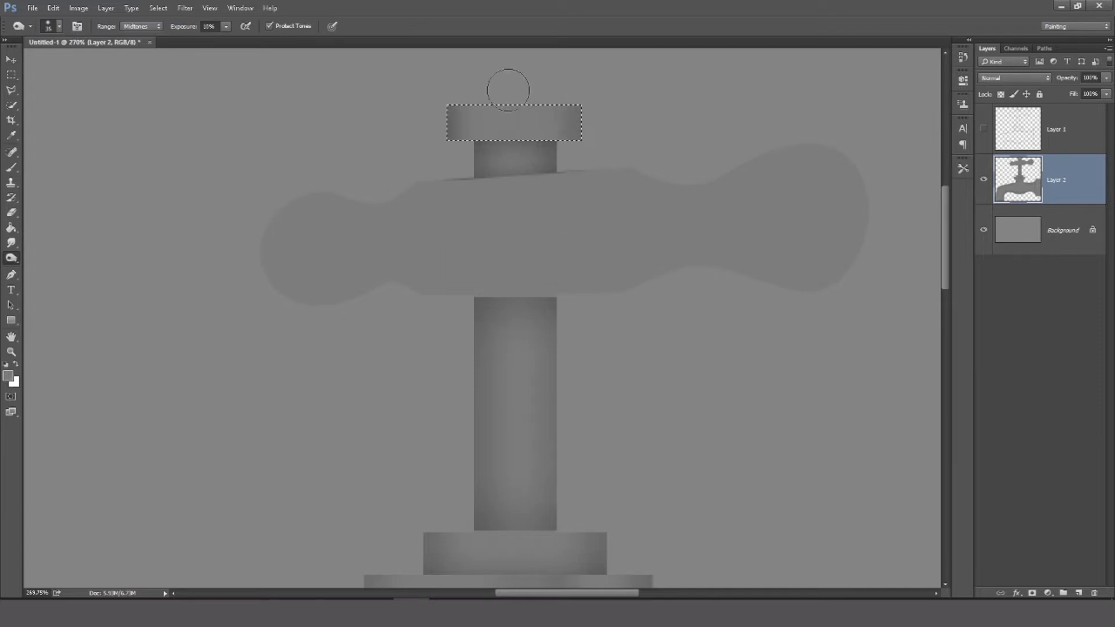
{"action": "key", "text": "m"}
{"action": "key", "text": "ctrl+d"}
Burn shading around the handle's rounded ends and the narrow sections next to its center.
{"action": "key", "text": "o"}
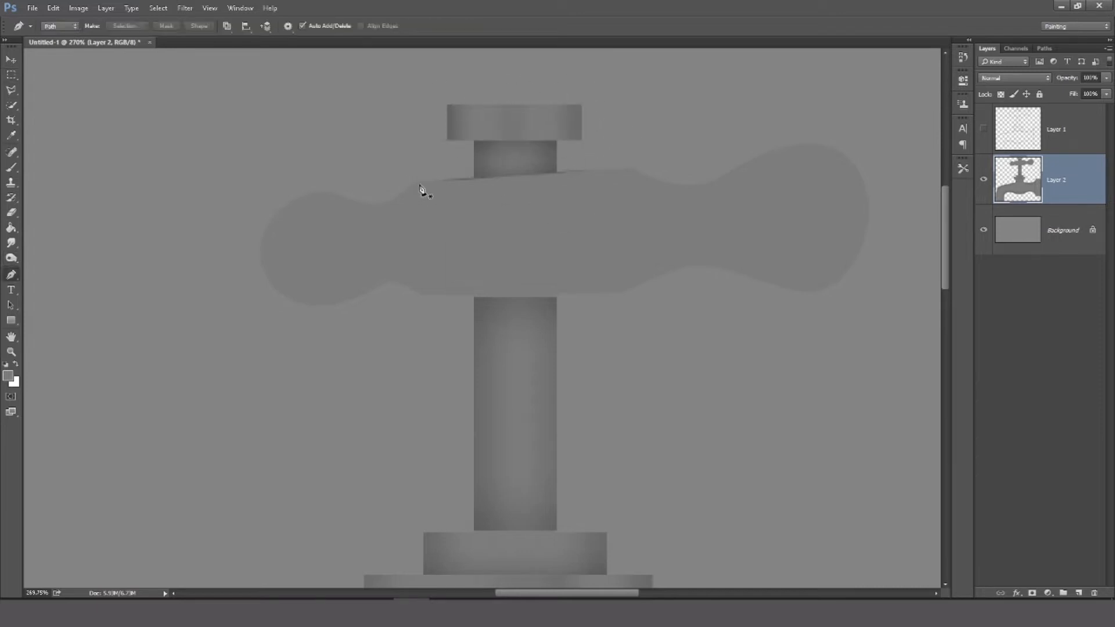
{"action": "mouse_move", "coordinate": [656, 291]}
{"action": "left_mouse_down"}
{"action": "mouse_move", "coordinate": [675, 269]}
{"action": "mouse_move", "coordinate": [829, 306]}
{"action": "mouse_move", "coordinate": [659, 178]}
{"action": "mouse_move", "coordinate": [854, 157]}
{"action": "mouse_move", "coordinate": [873, 249]}
{"action": "mouse_move", "coordinate": [747, 320]}
{"action": "mouse_move", "coordinate": [623, 203]}
{"action": "mouse_move", "coordinate": [439, 317]}
{"action": "mouse_move", "coordinate": [659, 315]}
{"action": "mouse_move", "coordinate": [398, 223]}
{"action": "mouse_move", "coordinate": [350, 188]}
{"action": "mouse_move", "coordinate": [396, 199]}
{"action": "mouse_move", "coordinate": [406, 298]}
{"action": "mouse_move", "coordinate": [237, 231]}
{"action": "mouse_move", "coordinate": [332, 301]}
{"action": "mouse_move", "coordinate": [353, 281]}
{"action": "mouse_move", "coordinate": [374, 316]}
{"action": "mouse_move", "coordinate": [644, 220]}
{"action": "mouse_move", "coordinate": [687, 284]}
{"action": "mouse_move", "coordinate": [836, 113]}
{"action": "mouse_move", "coordinate": [640, 184]}
{"action": "mouse_move", "coordinate": [650, 267]}
{"action": "mouse_move", "coordinate": [517, 243]}
{"action": "mouse_move", "coordinate": [503, 176]}
{"action": "mouse_move", "coordinate": [654, 137]}
{"action": "mouse_move", "coordinate": [845, 131]}
{"action": "mouse_move", "coordinate": [804, 283]}
{"action": "mouse_move", "coordinate": [734, 287]}
{"action": "mouse_move", "coordinate": [796, 313]}
{"action": "mouse_move", "coordinate": [346, 306]}
{"action": "mouse_move", "coordinate": [353, 285]}
{"action": "mouse_move", "coordinate": [379, 277]}
{"action": "mouse_move", "coordinate": [738, 278]}
{"action": "mouse_move", "coordinate": [709, 271]}
{"action": "left_mouse_up"}
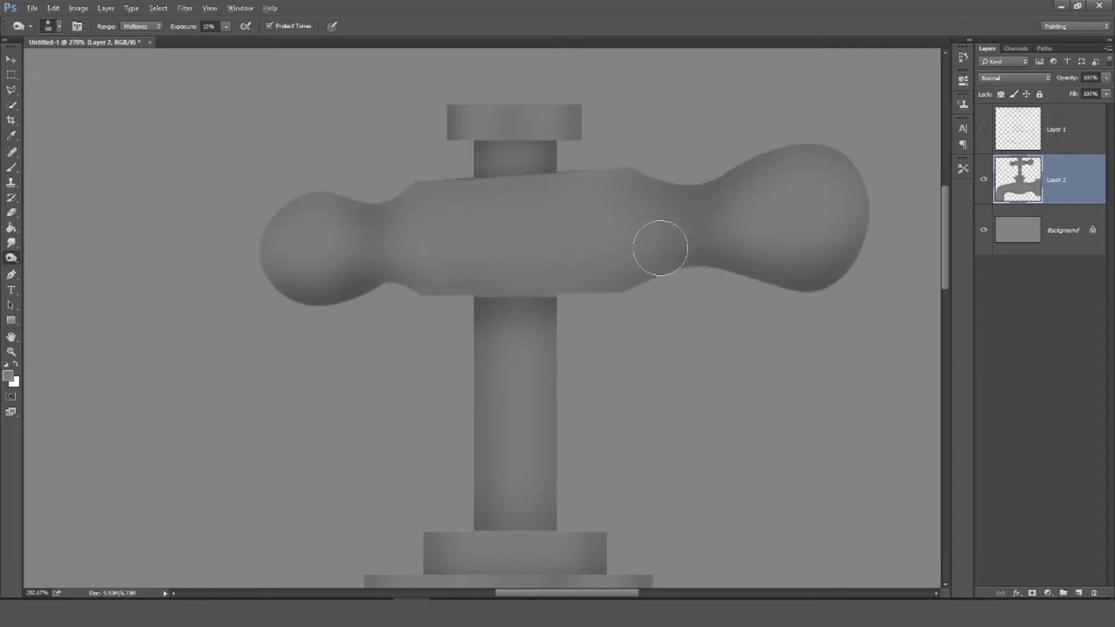
{"action": "scroll", "coordinate": [657, 244], "scroll_direction": "down", "scroll_amount": 6}
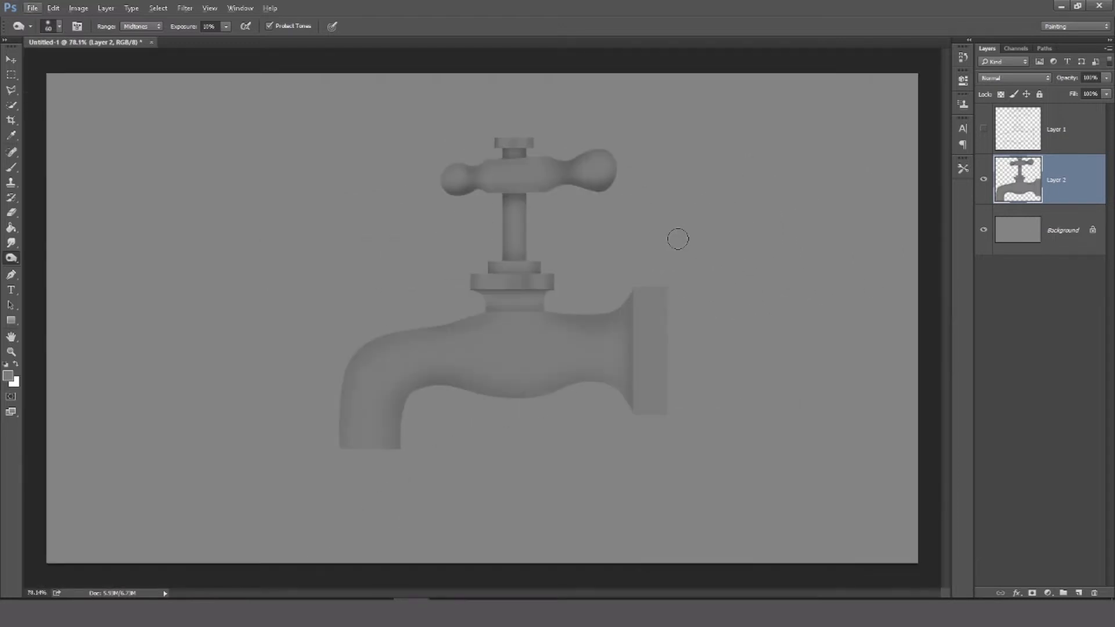
Add a gray rectangular rim slightly wider than the spout across the spout's mouth.
{"action": "key", "text": "bracketright"}
{"action": "key", "text": "bracketright"}
{"action": "key", "text": "bracketright"}
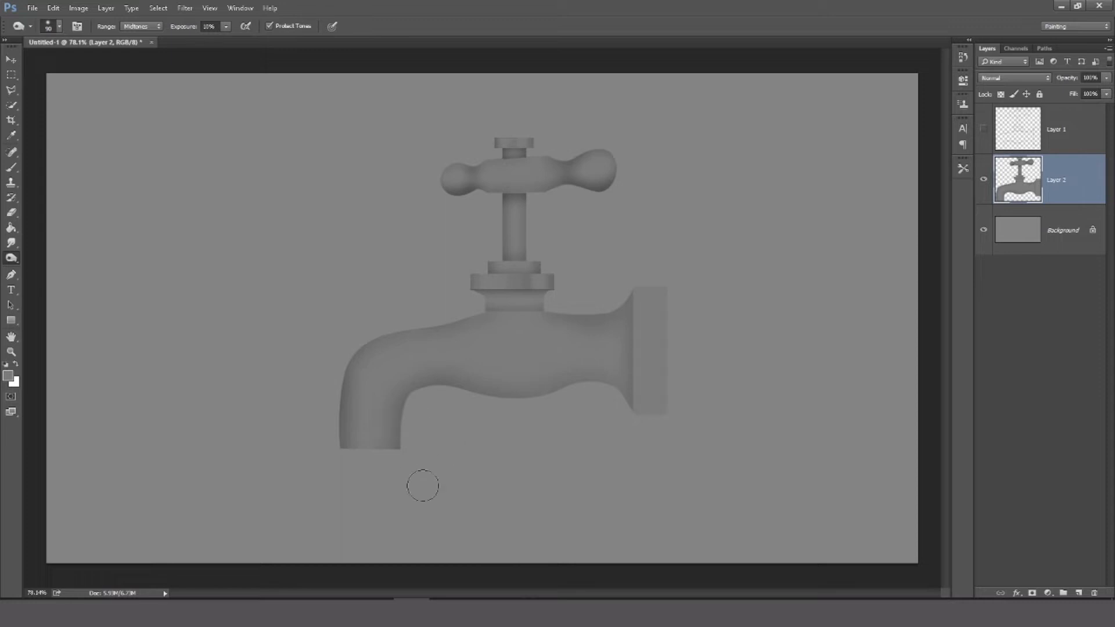
{"action": "key", "text": "m"}
{"action": "mouse_move", "coordinate": [332, 447]}
{"action": "left_mouse_down"}
{"action": "mouse_move", "coordinate": [393, 452]}
{"action": "mouse_move", "coordinate": [405, 467]}
{"action": "mouse_move", "coordinate": [309, 455]}
{"action": "mouse_move", "coordinate": [407, 471]}
{"action": "left_mouse_up"}
{"action": "key", "text": "o"}
Select the lower part of the spout, burn a shadow just above the rim and clear the selection.
{"action": "key", "text": "m"}
{"action": "left_click_drag", "start_coordinate": [302, 393], "coordinate": [455, 457]}
{"action": "key", "text": "o"}
{"action": "key", "text": "m"}
{"action": "left_click", "coordinate": [485, 407]}
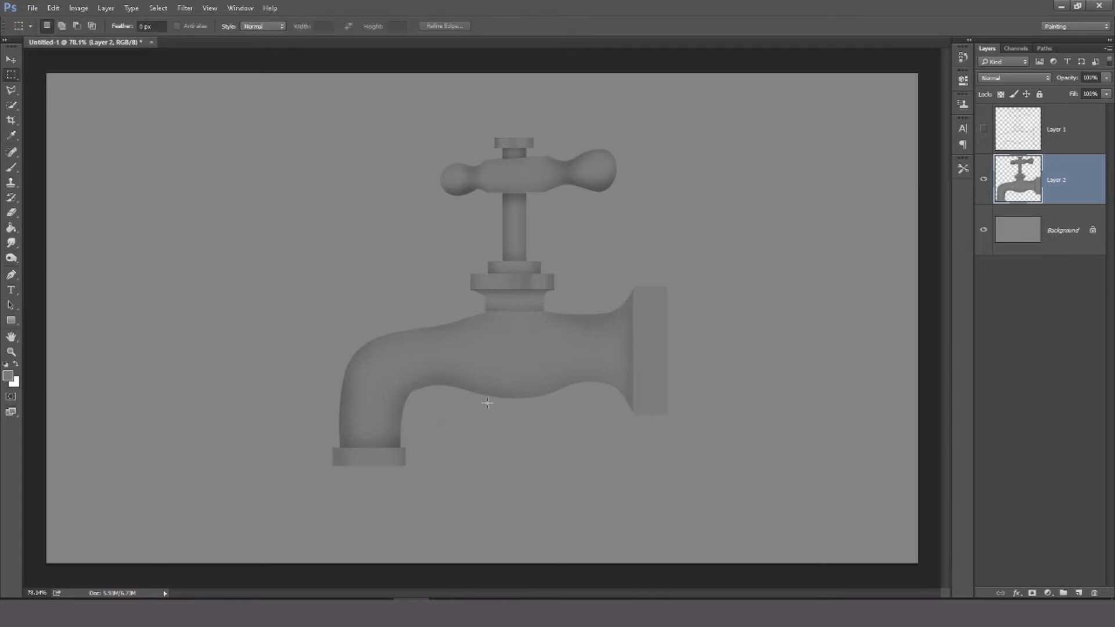
Burn deeper, broader shading into the spout's inner bend and the faucet body with a larger brush.
{"action": "key", "text": "o"}
{"action": "left_click_drag", "start_coordinate": [407, 385], "coordinate": [450, 383]}
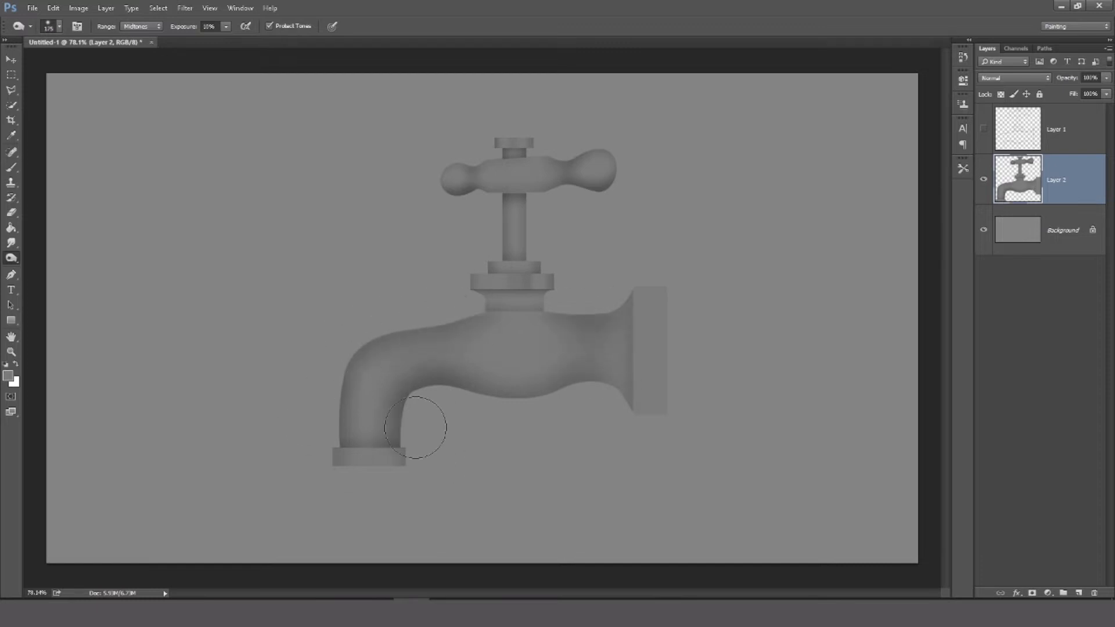
Burn small shadows under the wide collar, at the stem's base and below the handle's top cap with a smaller brush.
{"action": "key", "text": "bracketleft"}
{"action": "key", "text": "bracketleft"}
{"action": "key", "text": "bracketleft"}
{"action": "key", "text": "bracketleft"}
{"action": "key", "text": "bracketleft"}
{"action": "key", "text": "bracketleft"}
{"action": "key", "text": "bracketleft"}
{"action": "key", "text": "bracketleft"}
{"action": "key", "text": "bracketleft"}
{"action": "left_click_drag", "start_coordinate": [477, 292], "coordinate": [568, 294]}
{"action": "left_click_drag", "start_coordinate": [499, 254], "coordinate": [531, 256]}
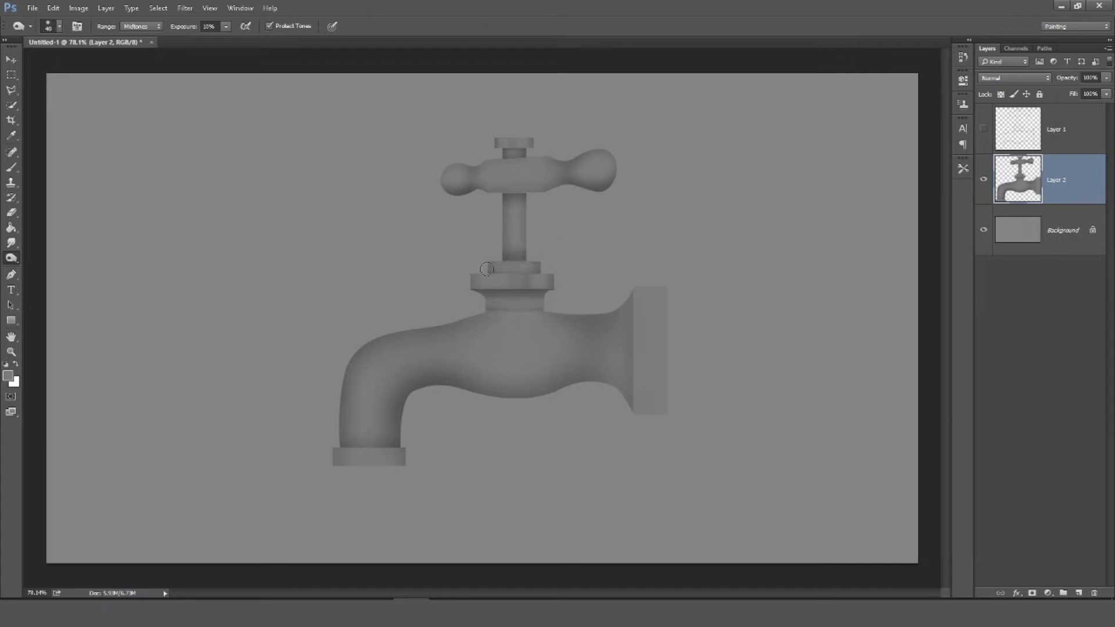
{"action": "left_click_drag", "start_coordinate": [506, 158], "coordinate": [511, 153]}
Burn shading into the upper and lower ends of the wall flange with a larger brush and undo the central dab.
{"action": "key", "text": "bracketright"}
{"action": "key", "text": "bracketright"}
{"action": "key", "text": "bracketright"}
{"action": "key", "text": "bracketright"}
{"action": "key", "text": "bracketright"}
{"action": "left_click_drag", "start_coordinate": [641, 287], "coordinate": [691, 289]}
{"action": "left_click_drag", "start_coordinate": [636, 420], "coordinate": [659, 423]}
{"action": "left_click", "coordinate": [653, 352]}
{"action": "key", "text": "ctrl+z"}
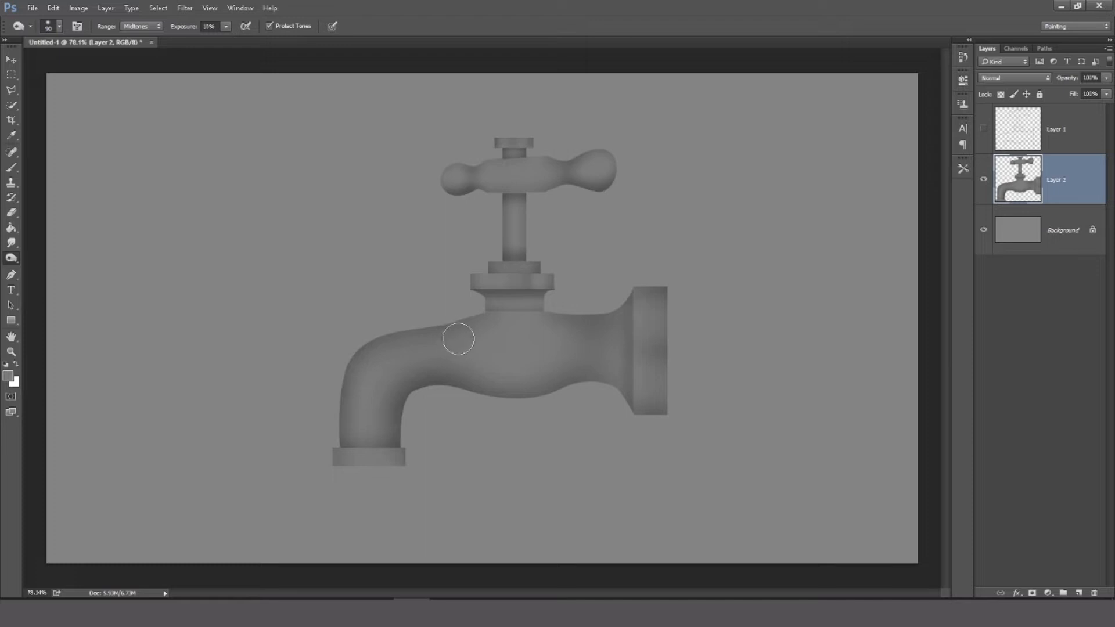
{"action": "key", "text": "m"}
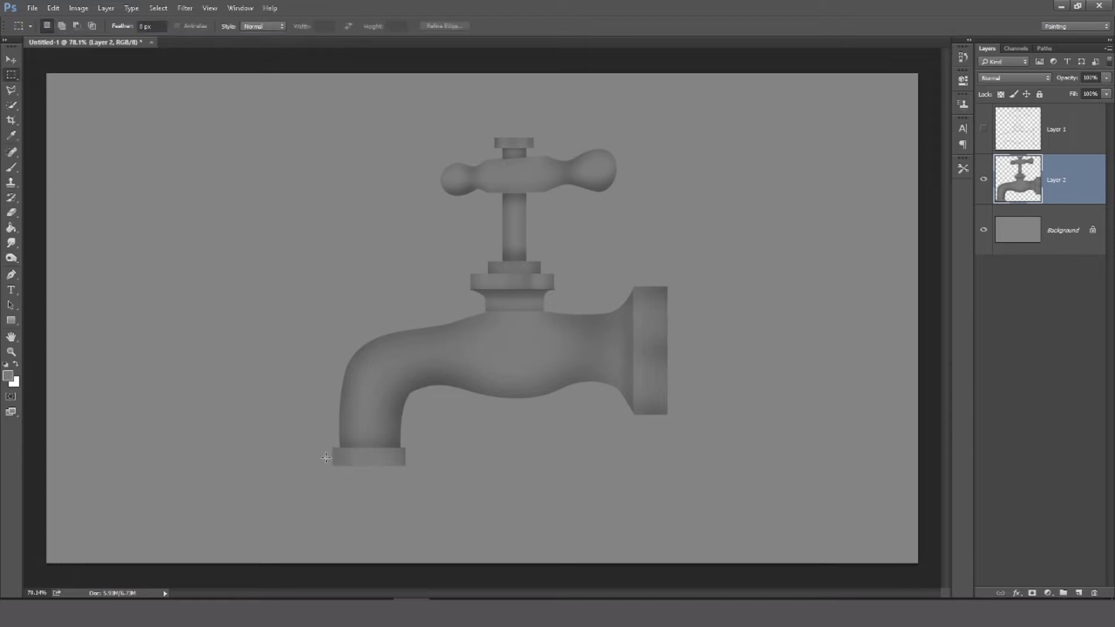
{"action": "mouse_move", "coordinate": [321, 442]}
{"action": "left_mouse_down"}
{"action": "mouse_move", "coordinate": [431, 465]}
{"action": "mouse_move", "coordinate": [427, 453]}
{"action": "left_mouse_up"}
{"action": "left_click_drag", "start_coordinate": [382, 450], "coordinate": [381, 474]}
{"action": "key", "text": "ctrl+d"}
{"action": "key", "text": "ctrl+alt+z"}
{"action": "key", "text": "ctrl+alt+z"}
{"action": "key", "text": "ctrl+alt+z"}
Create a new layer above the faucet silhouette and set the foreground color to light gray.
{"action": "key", "text": "ctrl+shift+n"}
{"action": "key", "text": "Return"}
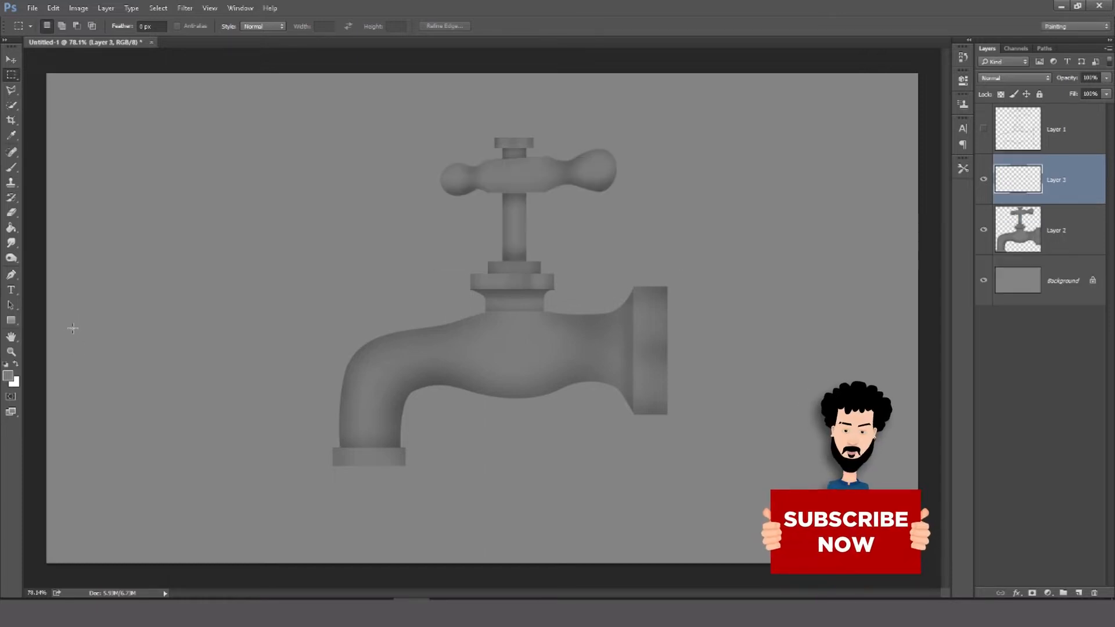
{"action": "key", "text": "i"}
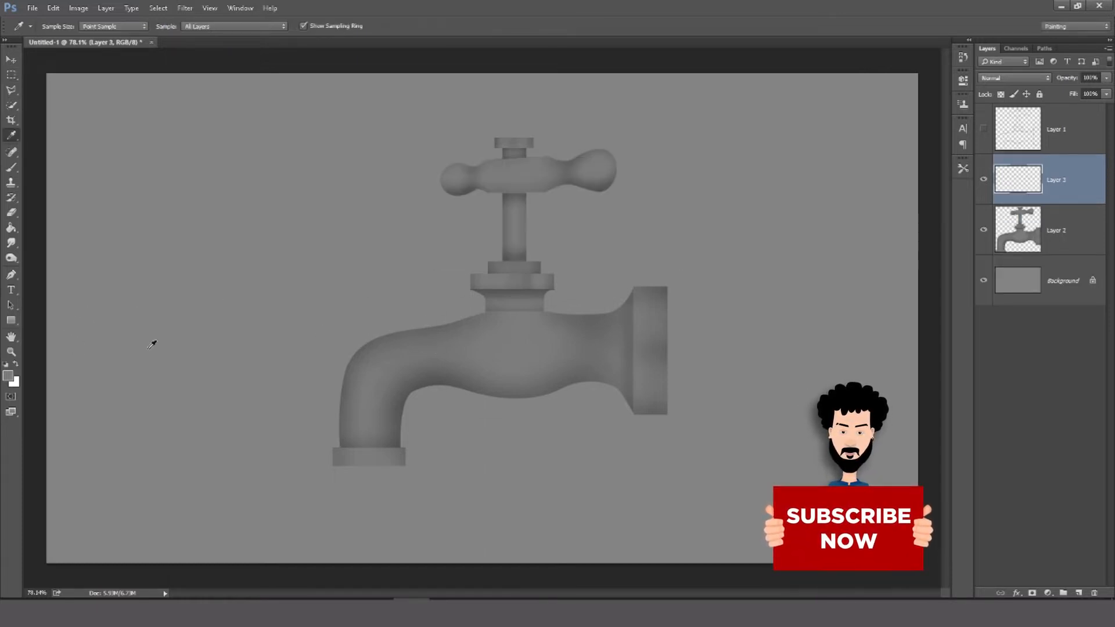
{"action": "left_click", "coordinate": [7, 377]}
{"action": "type", "text": "cdcdcd"}
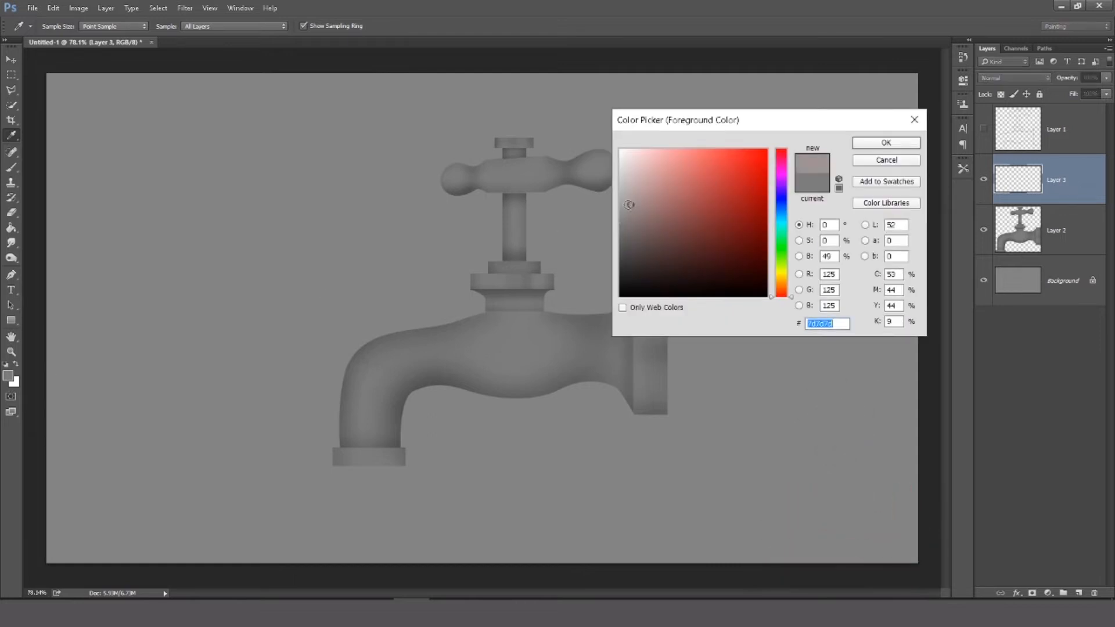
{"action": "left_click", "coordinate": [868, 144]}
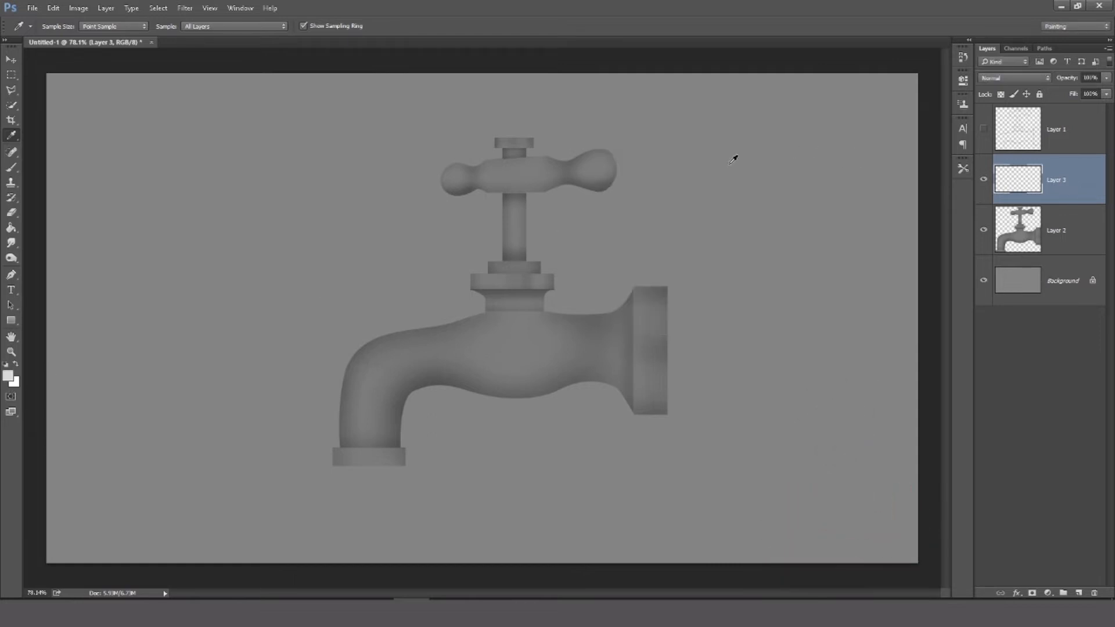
Paint light highlights along the spout's outer bend and up the collar and stem with pressure-controlled brush opacity.
{"action": "key", "text": "b"}
{"action": "key", "text": "bracketright"}
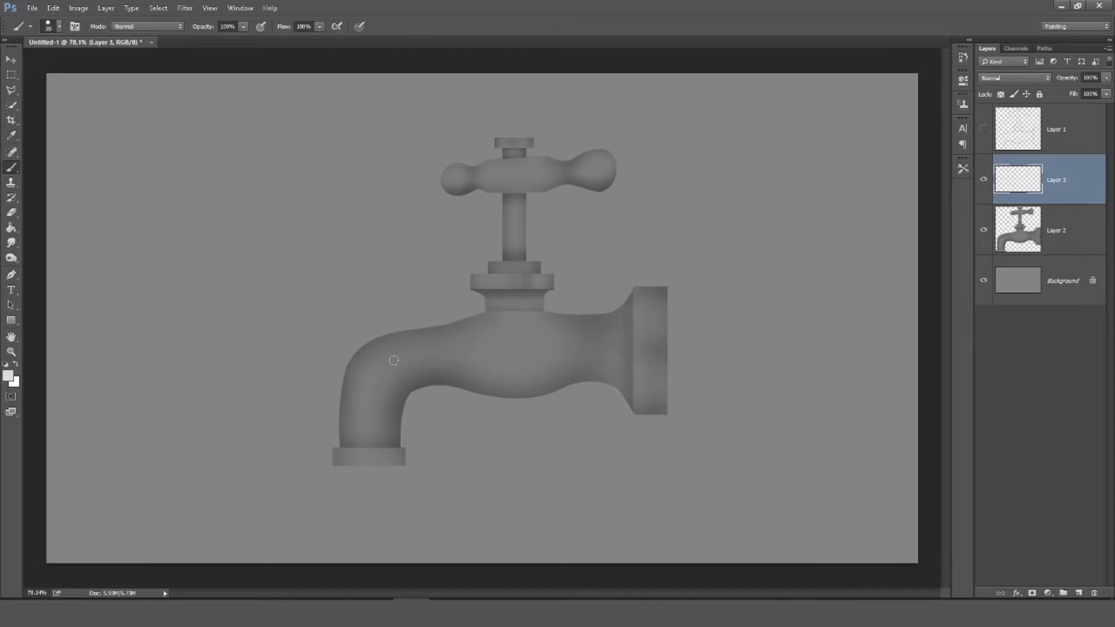
{"action": "left_click", "coordinate": [261, 26]}
{"action": "mouse_move", "coordinate": [363, 375]}
{"action": "left_mouse_down"}
{"action": "mouse_move", "coordinate": [362, 444]}
{"action": "mouse_move", "coordinate": [385, 401]}
{"action": "mouse_move", "coordinate": [386, 342]}
{"action": "mouse_move", "coordinate": [377, 361]}
{"action": "mouse_move", "coordinate": [425, 343]}
{"action": "left_mouse_up"}
{"action": "left_click_drag", "start_coordinate": [369, 366], "coordinate": [440, 342]}
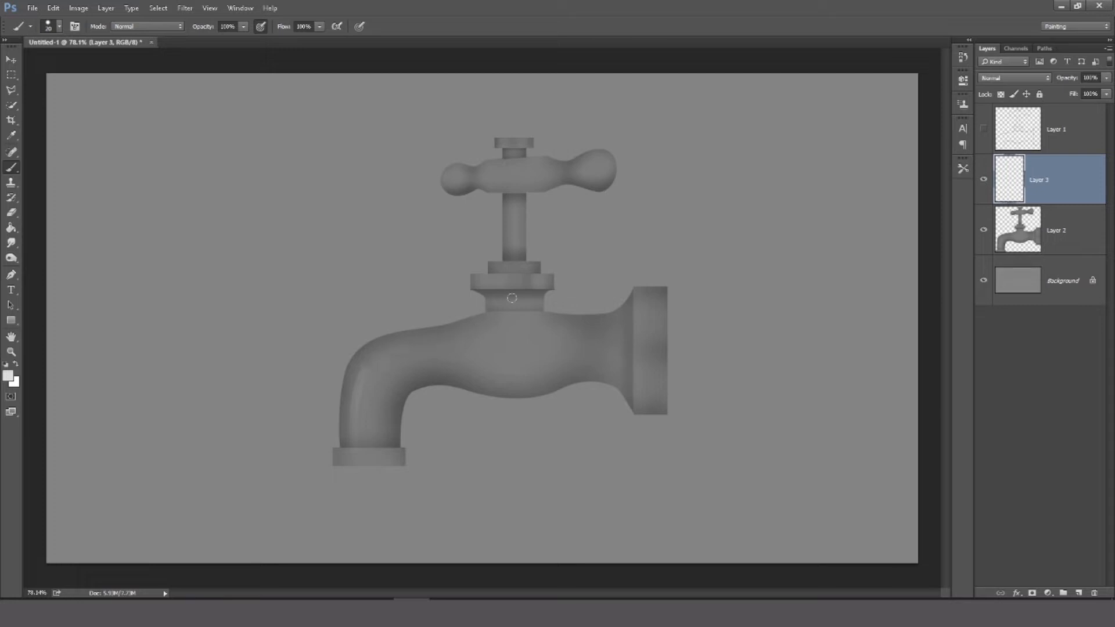
{"action": "mouse_move", "coordinate": [511, 277]}
{"action": "left_mouse_down"}
{"action": "mouse_move", "coordinate": [473, 281]}
{"action": "mouse_move", "coordinate": [542, 276]}
{"action": "mouse_move", "coordinate": [545, 193]}
{"action": "mouse_move", "coordinate": [517, 190]}
{"action": "mouse_move", "coordinate": [506, 286]}
{"action": "mouse_move", "coordinate": [531, 177]}
{"action": "mouse_move", "coordinate": [506, 203]}
{"action": "mouse_move", "coordinate": [511, 266]}
{"action": "mouse_move", "coordinate": [516, 196]}
{"action": "left_mouse_up"}
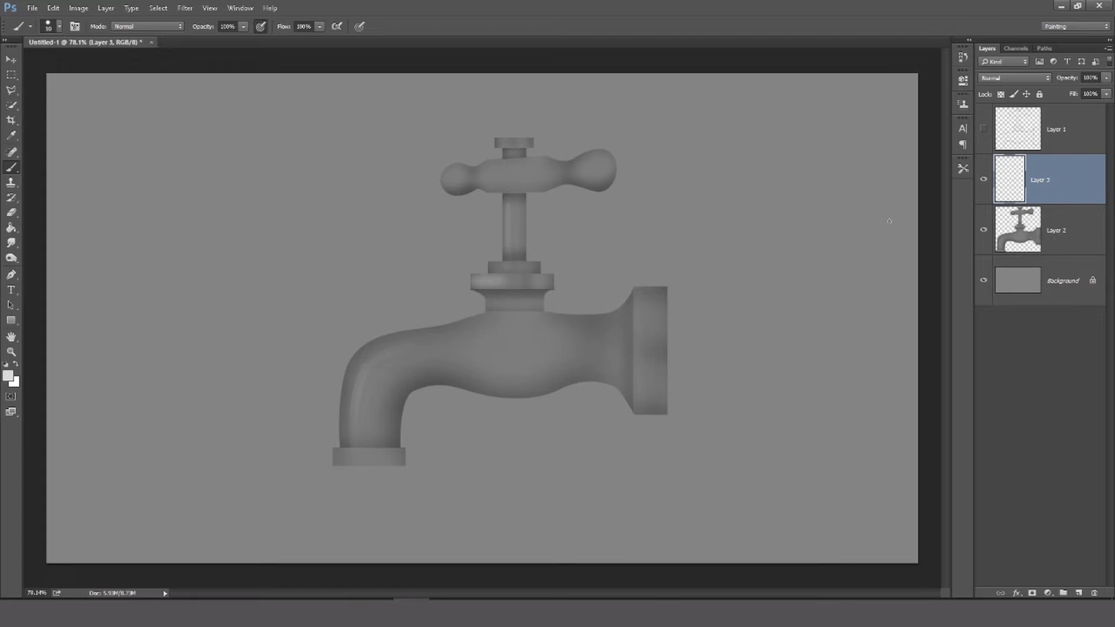
Paint soft highlights on the handle's rounded ends and center, undoing unwanted strokes.
{"action": "left_click_drag", "start_coordinate": [447, 191], "coordinate": [447, 188]}
{"action": "left_click_drag", "start_coordinate": [493, 184], "coordinate": [547, 181]}
{"action": "key", "text": "ctrl+z"}
{"action": "mouse_move", "coordinate": [553, 179]}
{"action": "left_mouse_down"}
{"action": "mouse_move", "coordinate": [614, 153]}
{"action": "mouse_move", "coordinate": [600, 161]}
{"action": "mouse_move", "coordinate": [602, 183]}
{"action": "mouse_move", "coordinate": [607, 159]}
{"action": "mouse_move", "coordinate": [602, 182]}
{"action": "mouse_move", "coordinate": [580, 173]}
{"action": "mouse_move", "coordinate": [614, 167]}
{"action": "left_mouse_up"}
{"action": "key", "text": "ctrl+z"}
{"action": "key", "text": "ctrl+z"}
{"action": "key", "text": "ctrl+z"}
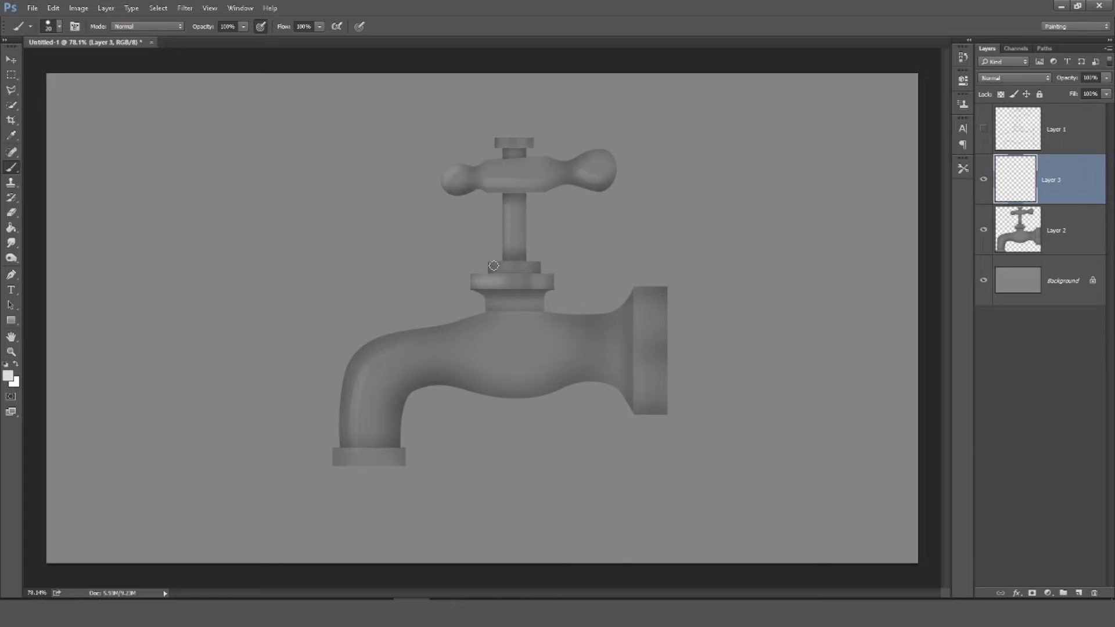
Highlight the neck below the collar, choose another brush preset and paint broad highlights on the faucet body's bulge.
{"action": "left_click_drag", "start_coordinate": [491, 303], "coordinate": [538, 304]}
{"action": "right_click", "coordinate": [373, 224]}
{"action": "left_click", "coordinate": [587, 410]}
{"action": "left_click", "coordinate": [789, 346]}
{"action": "key", "text": "bracketleft"}
{"action": "key", "text": "bracketleft"}
{"action": "key", "text": "bracketleft"}
{"action": "key", "text": "bracketleft"}
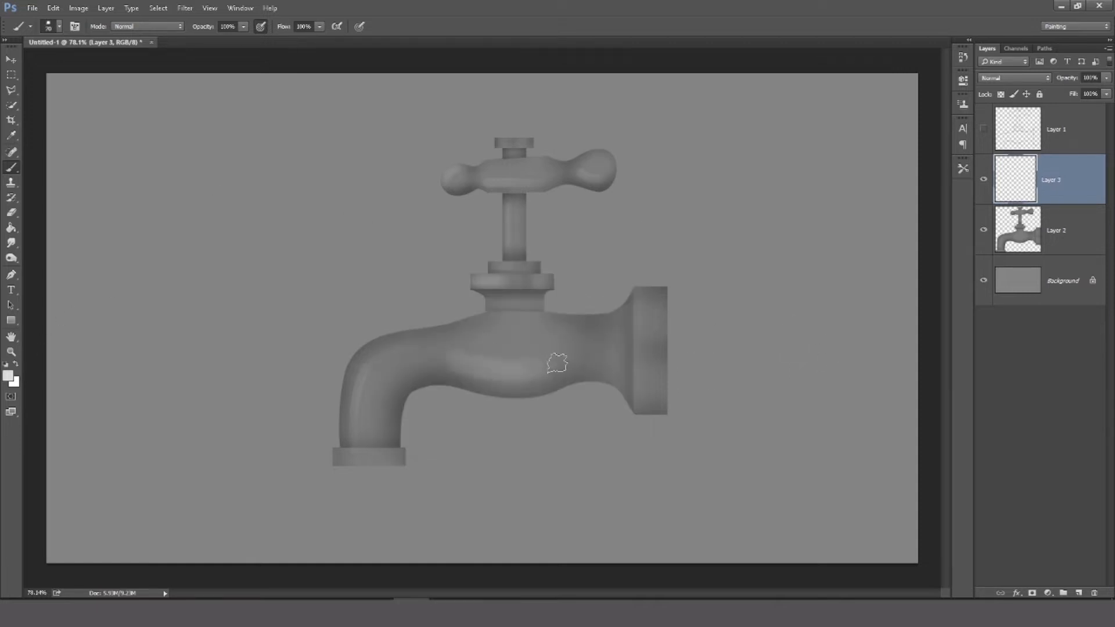
{"action": "mouse_move", "coordinate": [462, 346]}
{"action": "left_mouse_down"}
{"action": "mouse_move", "coordinate": [531, 372]}
{"action": "mouse_move", "coordinate": [485, 361]}
{"action": "mouse_move", "coordinate": [562, 343]}
{"action": "left_mouse_up"}
Extend the highlight down the middle of the spout and onto the body with a smaller brush.
{"action": "key", "text": "bracketleft"}
{"action": "key", "text": "bracketleft"}
{"action": "mouse_move", "coordinate": [398, 357]}
{"action": "left_mouse_down"}
{"action": "mouse_move", "coordinate": [370, 409]}
{"action": "mouse_move", "coordinate": [367, 450]}
{"action": "left_mouse_up"}
{"action": "mouse_move", "coordinate": [468, 352]}
{"action": "left_mouse_down"}
{"action": "mouse_move", "coordinate": [400, 355]}
{"action": "mouse_move", "coordinate": [469, 352]}
{"action": "left_mouse_up"}
{"action": "key", "text": "bracketleft"}
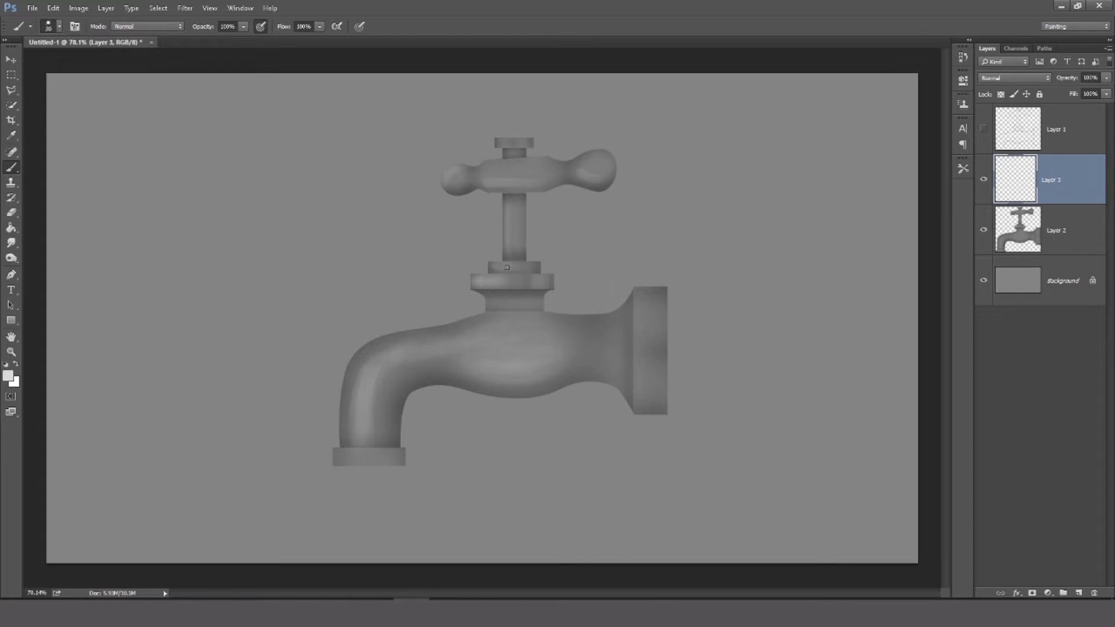
{"action": "mouse_move", "coordinate": [552, 314]}
{"action": "left_mouse_down"}
{"action": "mouse_move", "coordinate": [607, 317]}
{"action": "mouse_move", "coordinate": [626, 301]}
{"action": "left_mouse_up"}
{"action": "key", "text": "ctrl+z"}
{"action": "mouse_move", "coordinate": [499, 340]}
{"action": "left_mouse_down"}
{"action": "mouse_move", "coordinate": [459, 360]}
{"action": "mouse_move", "coordinate": [537, 361]}
{"action": "mouse_move", "coordinate": [543, 344]}
{"action": "mouse_move", "coordinate": [563, 375]}
{"action": "mouse_move", "coordinate": [494, 386]}
{"action": "left_mouse_up"}
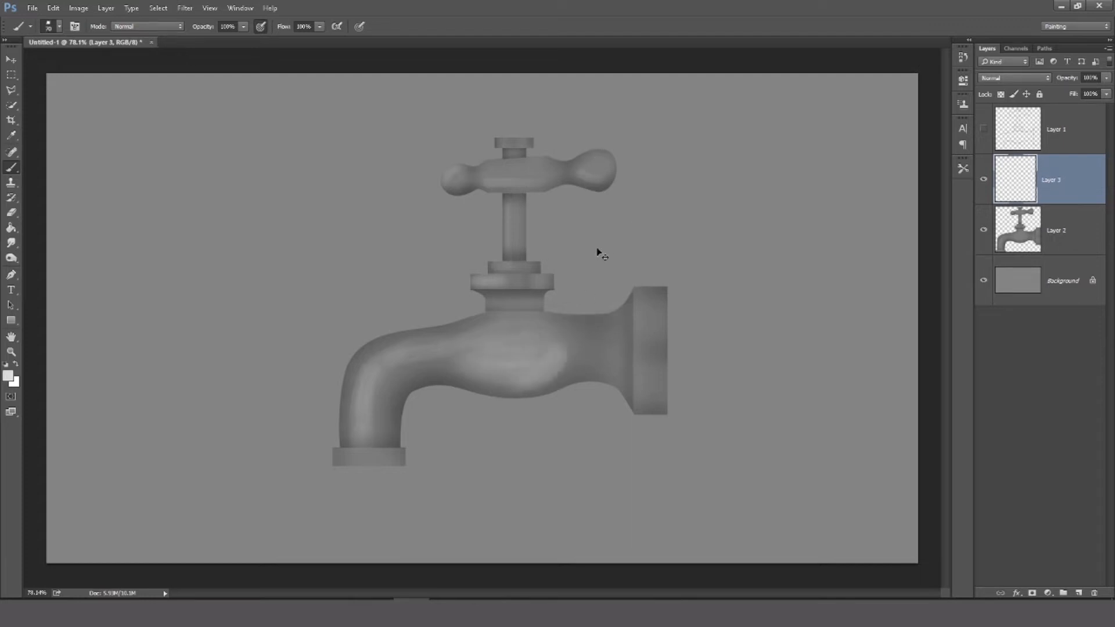
{"action": "key", "text": "ctrl+z"}
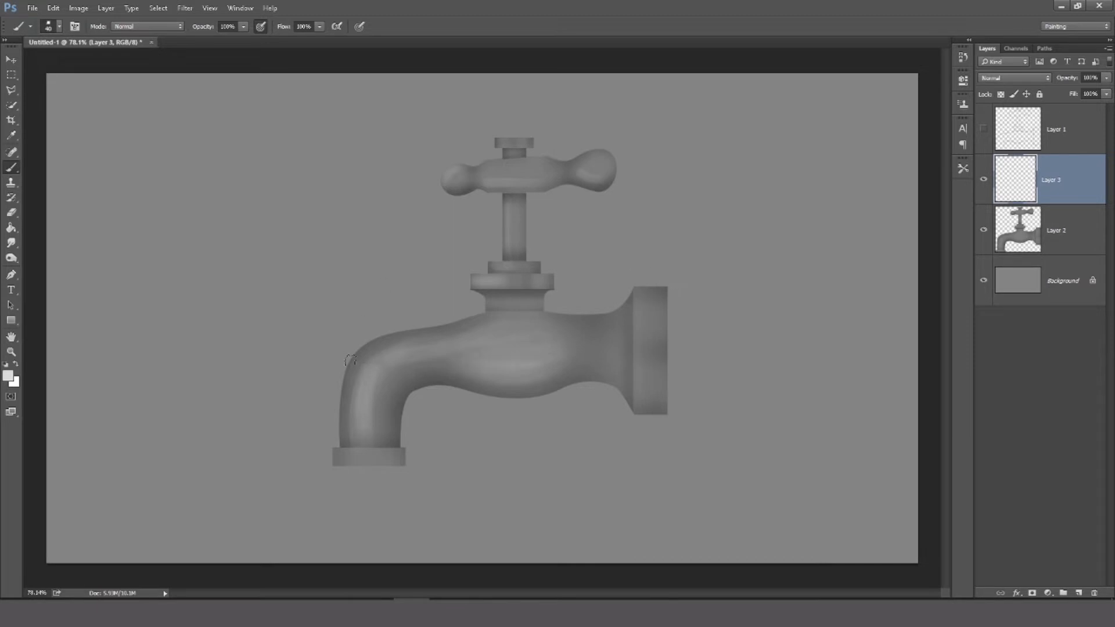
Add thin highlights along the spout's outer edge, the wall flange and the body's upper edge, then undo the last stroke.
{"action": "left_click_drag", "start_coordinate": [344, 417], "coordinate": [346, 448]}
{"action": "left_click_drag", "start_coordinate": [373, 350], "coordinate": [442, 334]}
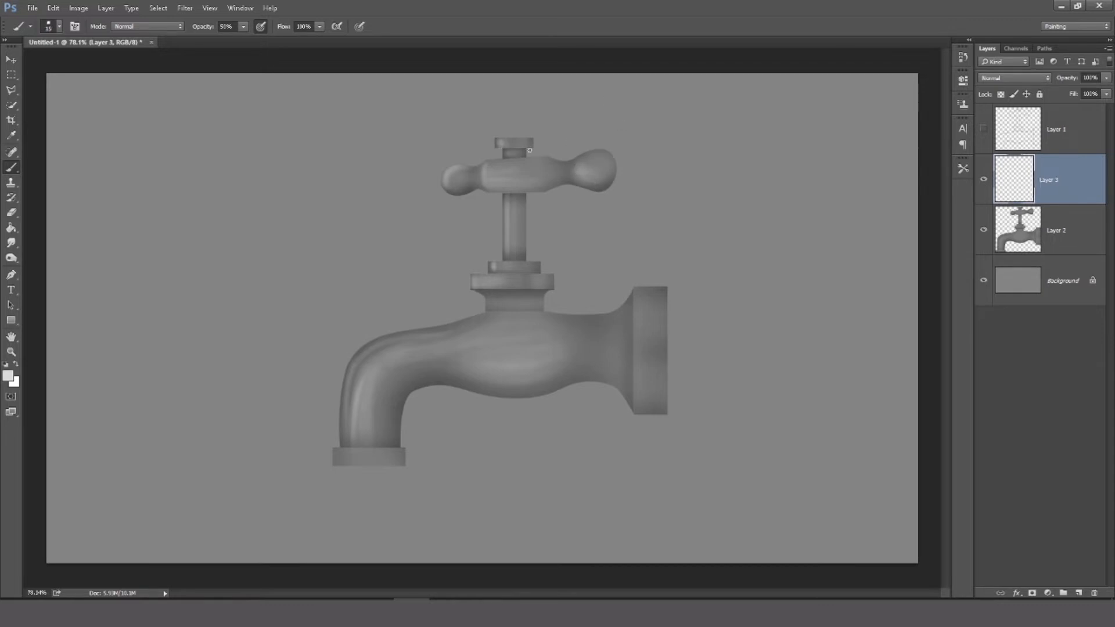
{"action": "mouse_move", "coordinate": [645, 396]}
{"action": "left_mouse_down"}
{"action": "mouse_move", "coordinate": [648, 304]}
{"action": "mouse_move", "coordinate": [632, 412]}
{"action": "left_mouse_up"}
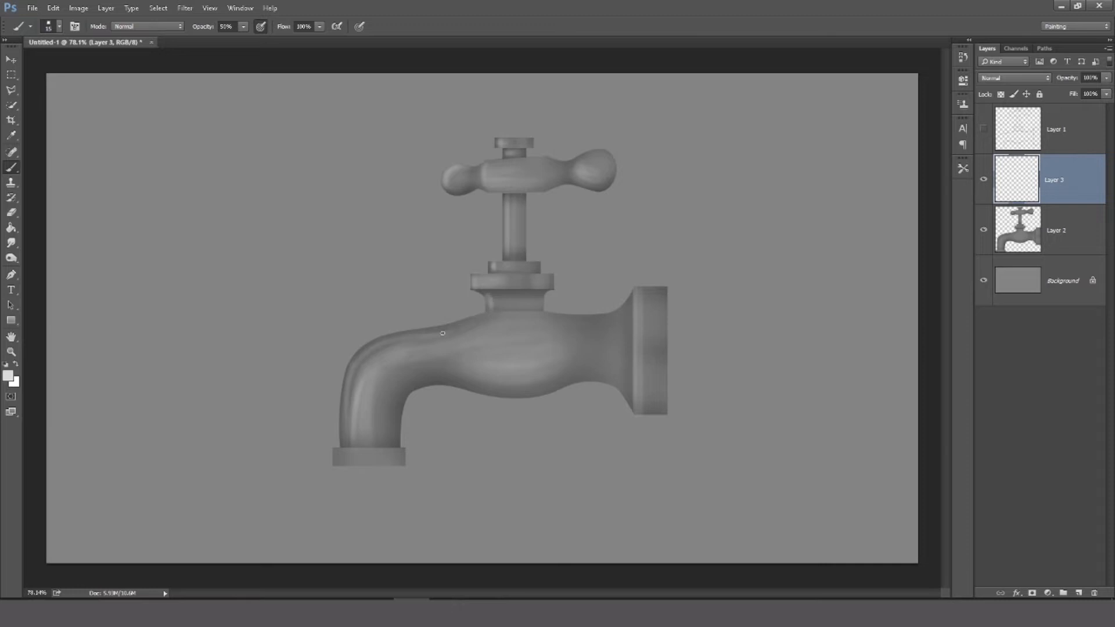
{"action": "left_click_drag", "start_coordinate": [545, 315], "coordinate": [491, 315]}
{"action": "left_click_drag", "start_coordinate": [346, 400], "coordinate": [350, 414]}
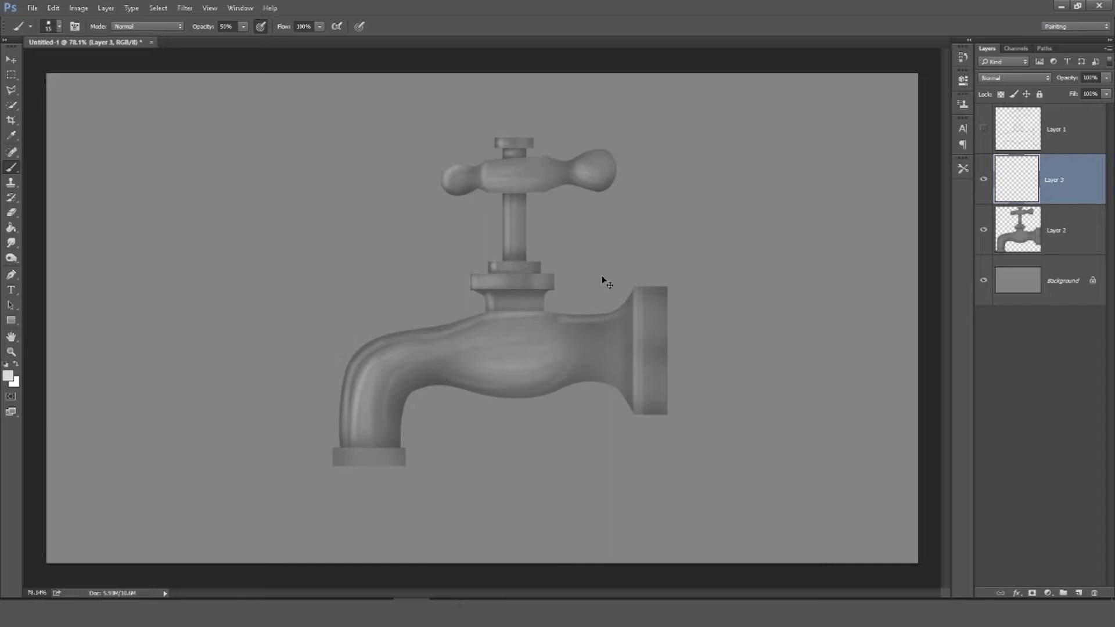
{"action": "key", "text": "e"}
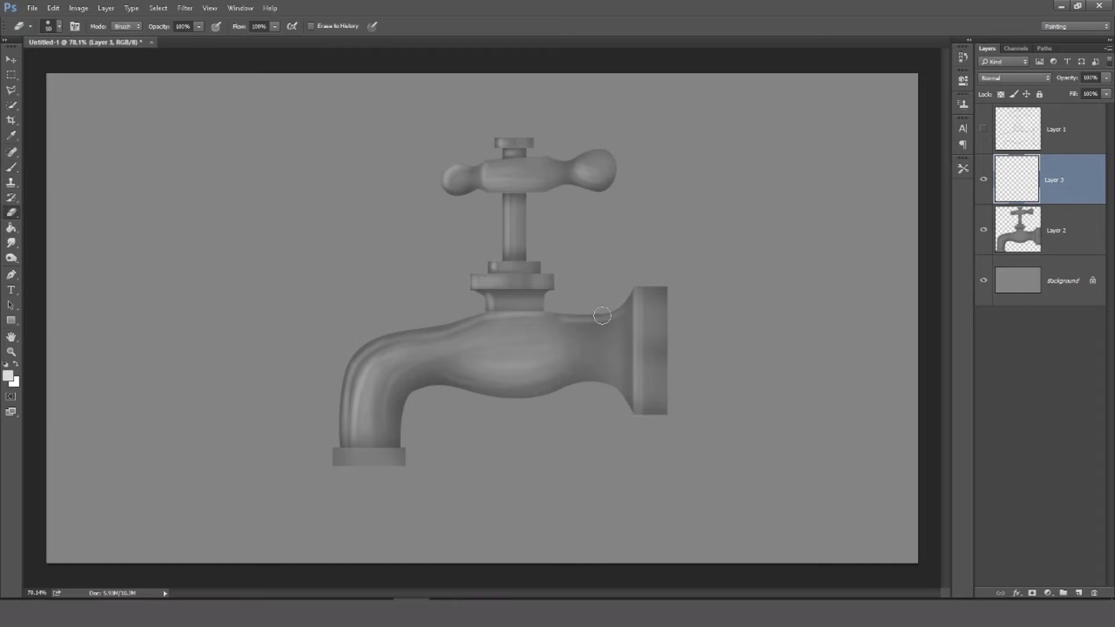
{"action": "key", "text": "ctrl+z"}
{"action": "key", "text": "b"}
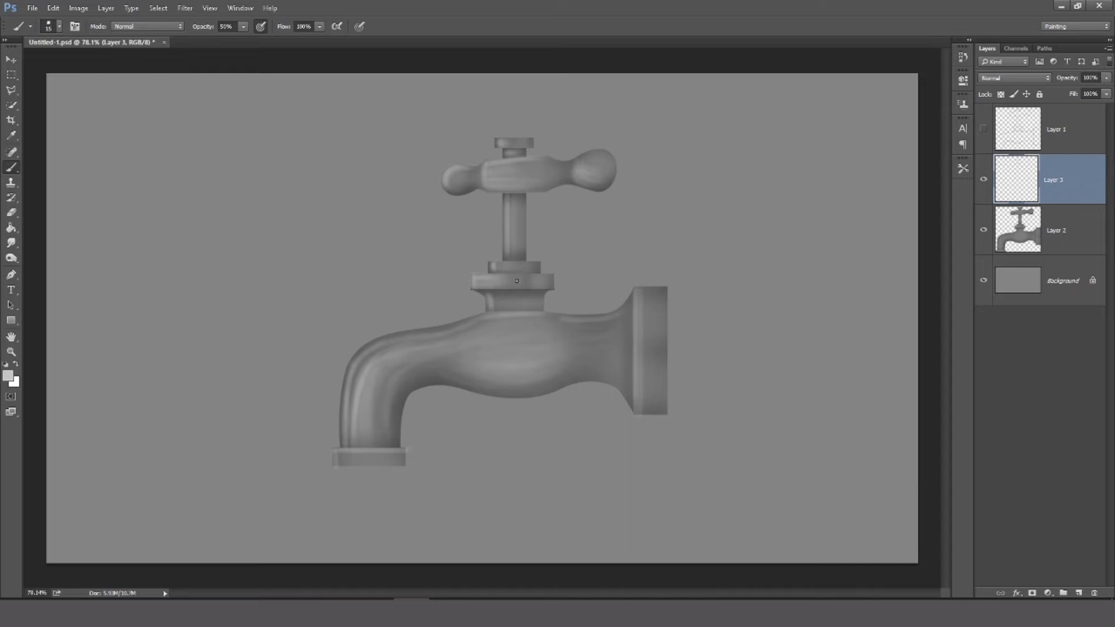
Create a new layer above the highlights and set the foreground color to dark gray 2a2a2a.
{"action": "key", "text": "ctrl+shift+n"}
{"action": "key", "text": "Return"}
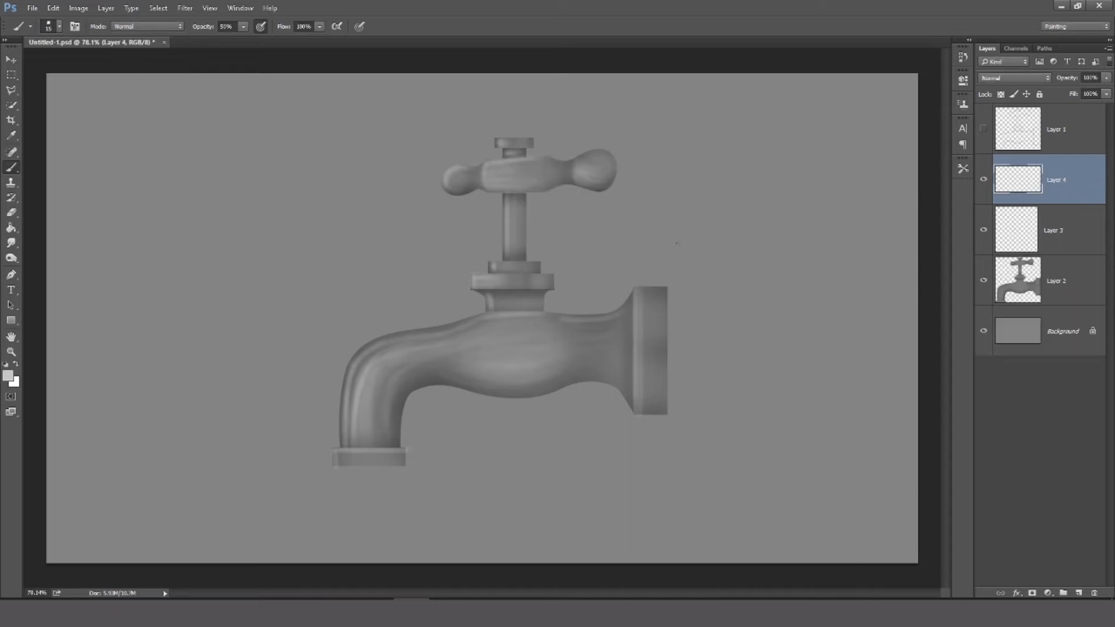
{"action": "left_click", "coordinate": [8, 376]}
{"action": "left_click_drag", "start_coordinate": [628, 241], "coordinate": [609, 273]}
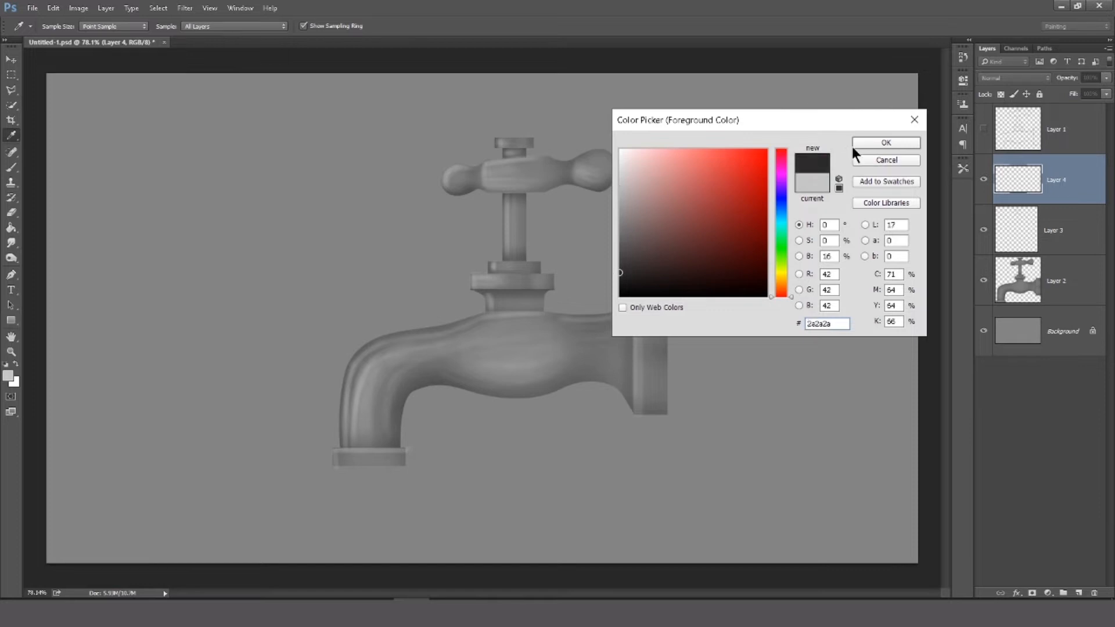
{"action": "left_click", "coordinate": [886, 143]}
Paint thin dark reflections at 50% opacity along the spout's inner edge, the body's underside and the neck below the collar.
{"action": "key", "text": "b"}
{"action": "left_click_drag", "start_coordinate": [398, 443], "coordinate": [395, 450]}
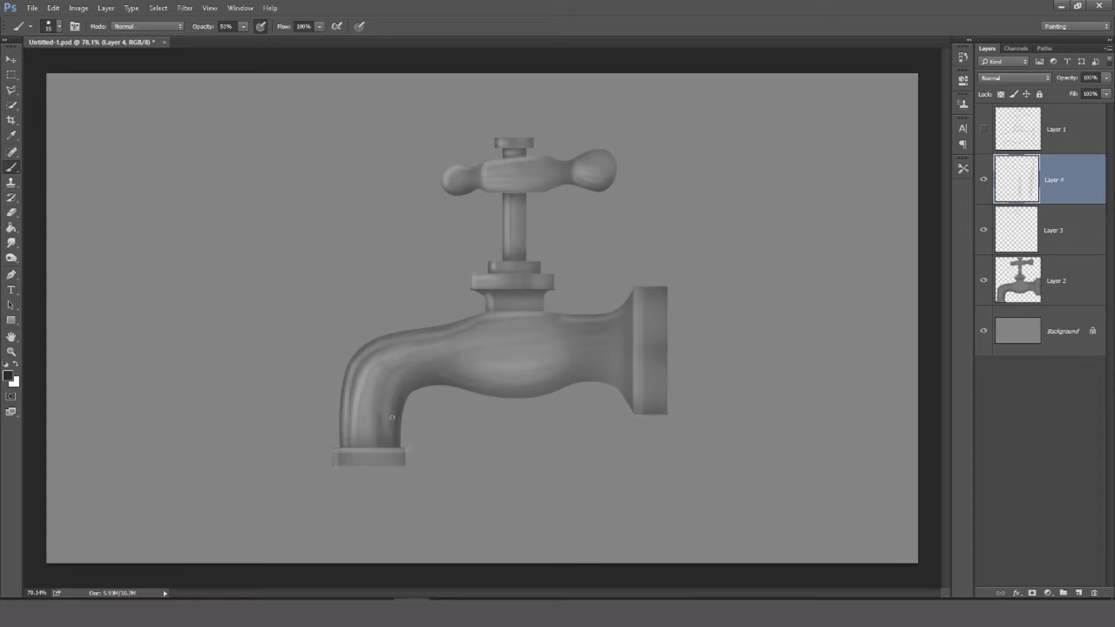
{"action": "mouse_move", "coordinate": [419, 372]}
{"action": "left_mouse_down"}
{"action": "mouse_move", "coordinate": [401, 390]}
{"action": "mouse_move", "coordinate": [439, 382]}
{"action": "mouse_move", "coordinate": [510, 394]}
{"action": "mouse_move", "coordinate": [572, 378]}
{"action": "mouse_move", "coordinate": [544, 393]}
{"action": "mouse_move", "coordinate": [614, 379]}
{"action": "mouse_move", "coordinate": [628, 402]}
{"action": "left_mouse_up"}
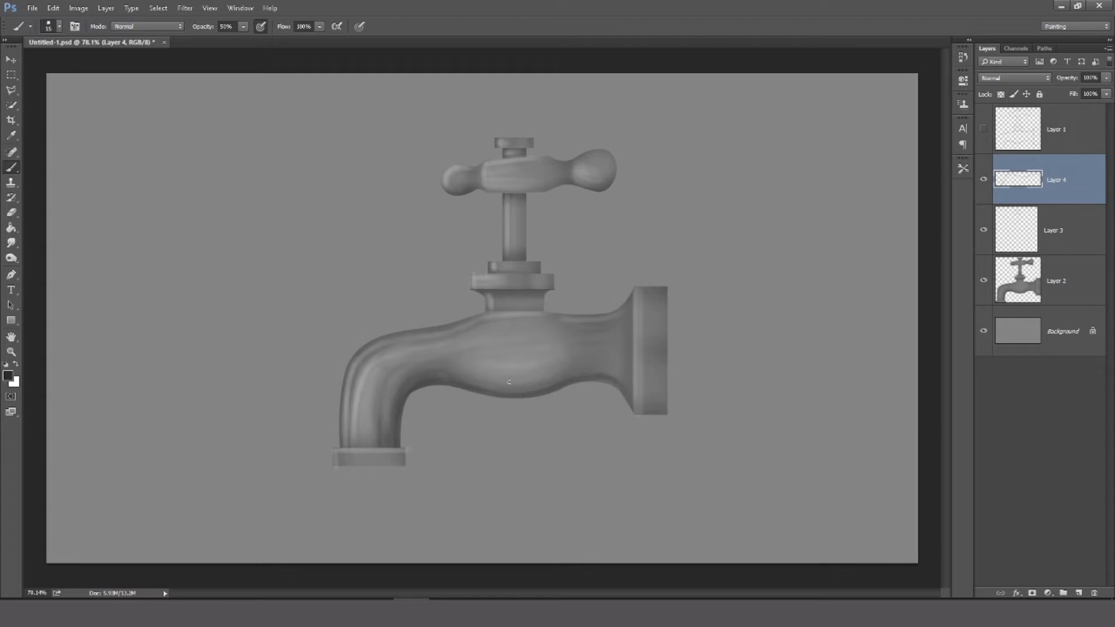
{"action": "mouse_move", "coordinate": [470, 381]}
{"action": "left_mouse_down"}
{"action": "mouse_move", "coordinate": [550, 378]}
{"action": "mouse_move", "coordinate": [489, 382]}
{"action": "mouse_move", "coordinate": [520, 382]}
{"action": "left_mouse_up"}
{"action": "left_click_drag", "start_coordinate": [610, 384], "coordinate": [632, 408]}
{"action": "key", "text": "ctrl+z"}
{"action": "key", "text": "ctrl+z"}
{"action": "mouse_move", "coordinate": [514, 306]}
{"action": "left_mouse_down"}
{"action": "mouse_move", "coordinate": [485, 308]}
{"action": "mouse_move", "coordinate": [535, 305]}
{"action": "mouse_move", "coordinate": [488, 302]}
{"action": "mouse_move", "coordinate": [523, 290]}
{"action": "mouse_move", "coordinate": [490, 286]}
{"action": "left_mouse_up"}
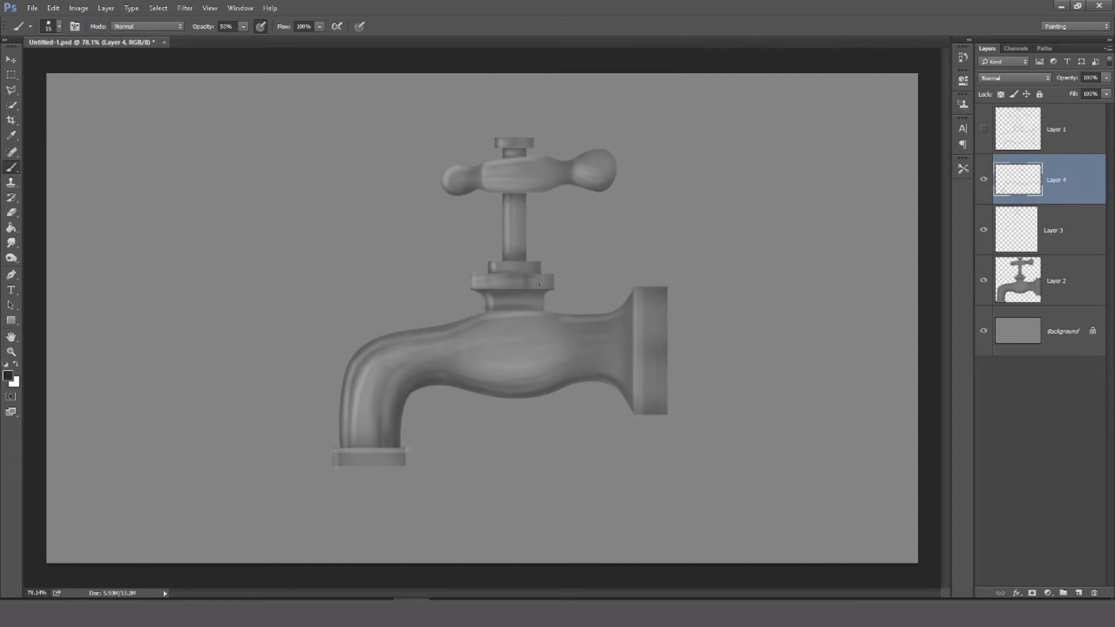
Paint broader dark shading down the spout and around its inner bend with a larger brush.
{"action": "key", "text": "]"}
{"action": "key", "text": "]"}
{"action": "key", "text": "]"}
{"action": "key", "text": "]"}
{"action": "key", "text": "]"}
{"action": "key", "text": "]"}
{"action": "mouse_move", "coordinate": [350, 436]}
{"action": "left_mouse_down"}
{"action": "mouse_move", "coordinate": [390, 433]}
{"action": "mouse_move", "coordinate": [387, 397]}
{"action": "left_mouse_up"}
{"action": "left_click_drag", "start_coordinate": [389, 441], "coordinate": [423, 366]}
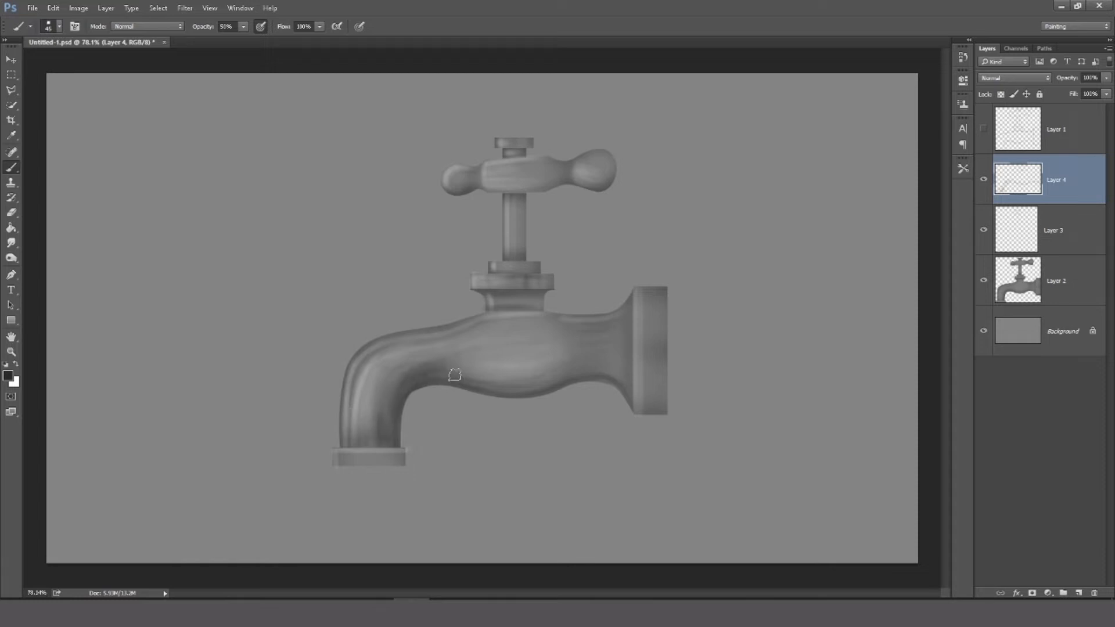
{"action": "mouse_move", "coordinate": [376, 422]}
{"action": "left_mouse_down"}
{"action": "mouse_move", "coordinate": [391, 376]}
{"action": "mouse_move", "coordinate": [425, 354]}
{"action": "left_mouse_up"}
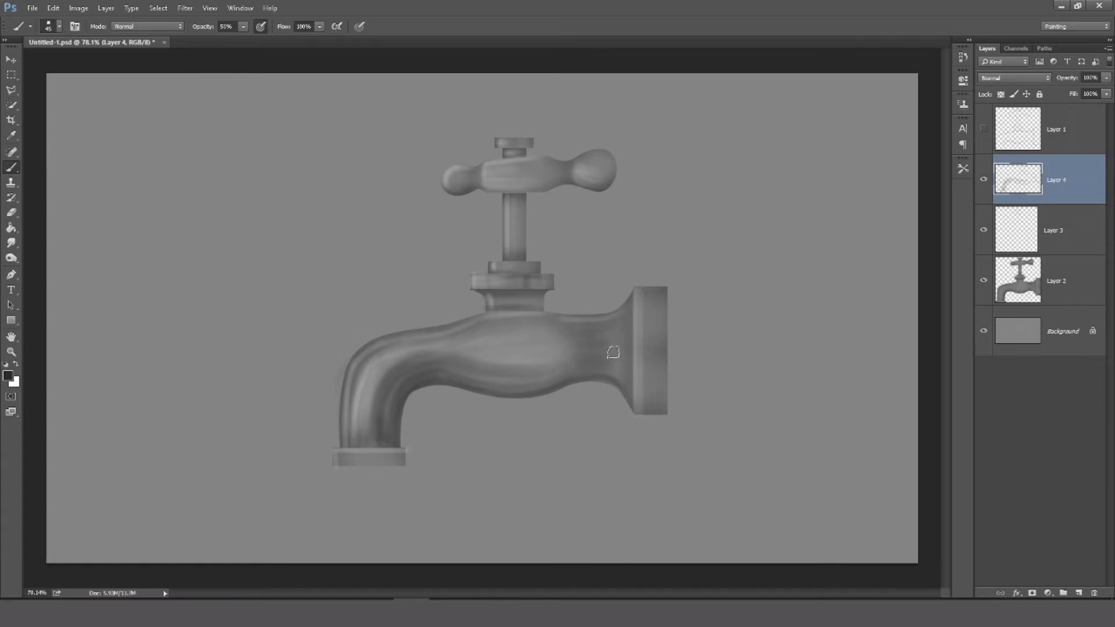
Darken the flared end of the body where it meets the wall flange with a smaller brush.
{"action": "key", "text": "bracketleft"}
{"action": "key", "text": "bracketleft"}
{"action": "key", "text": "bracketleft"}
{"action": "key", "text": "bracketleft"}
{"action": "key", "text": "bracketleft"}
{"action": "key", "text": "bracketleft"}
{"action": "left_click_drag", "start_coordinate": [627, 361], "coordinate": [630, 398]}
{"action": "left_click_drag", "start_coordinate": [634, 294], "coordinate": [622, 320]}
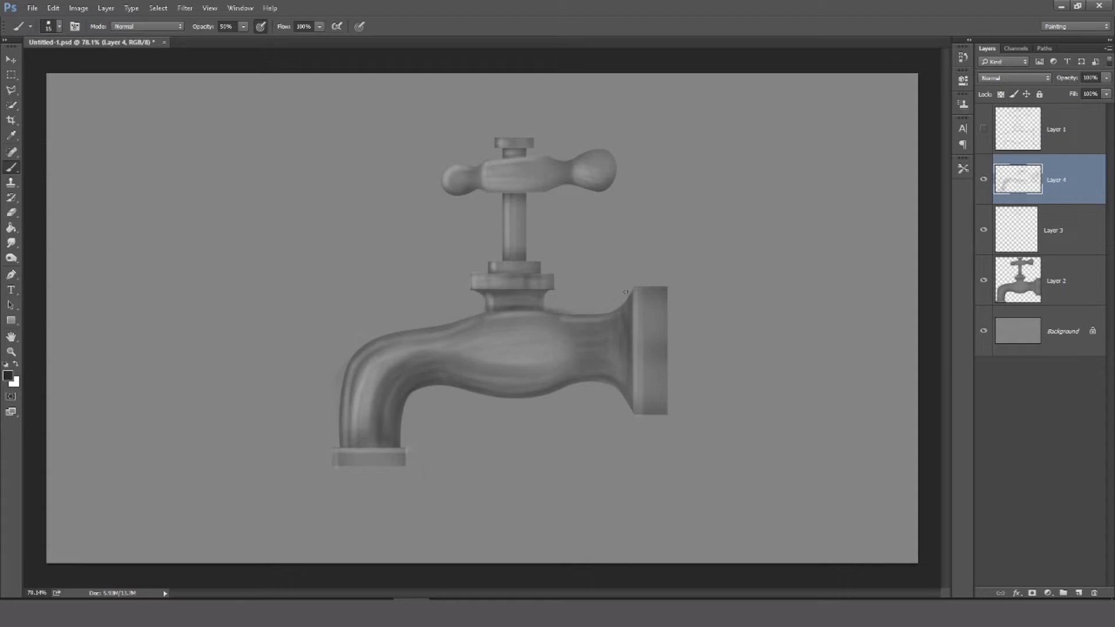
Paint dark reflections on the upper collar, the stem, the handle's narrow section and its larger rounded end.
{"action": "left_click_drag", "start_coordinate": [515, 270], "coordinate": [530, 272]}
{"action": "left_click_drag", "start_coordinate": [512, 259], "coordinate": [517, 202]}
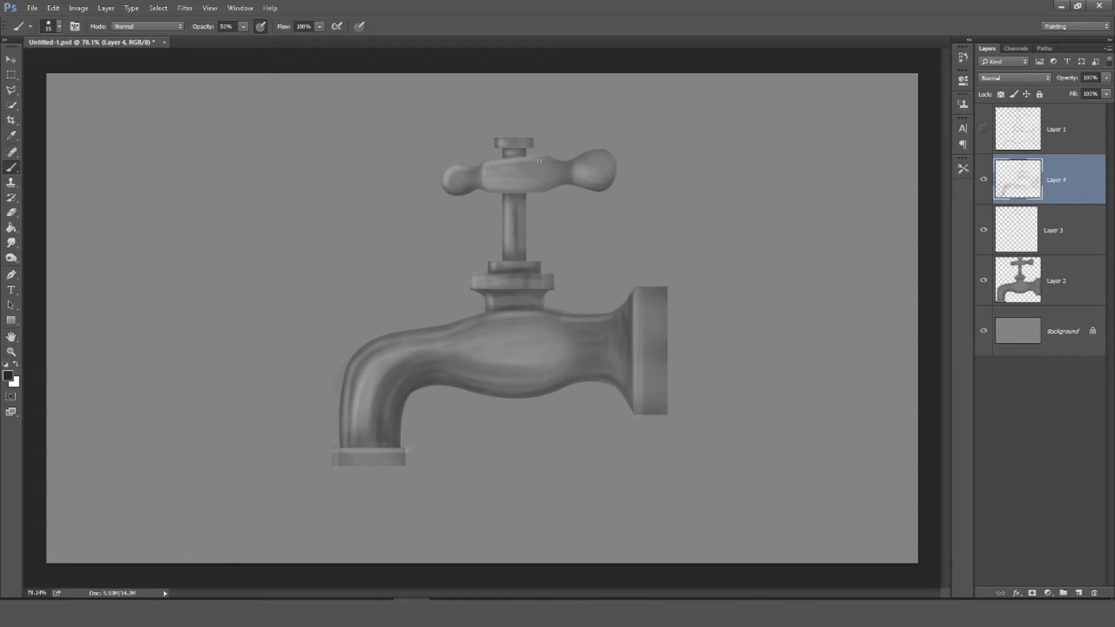
{"action": "left_click_drag", "start_coordinate": [552, 170], "coordinate": [555, 182]}
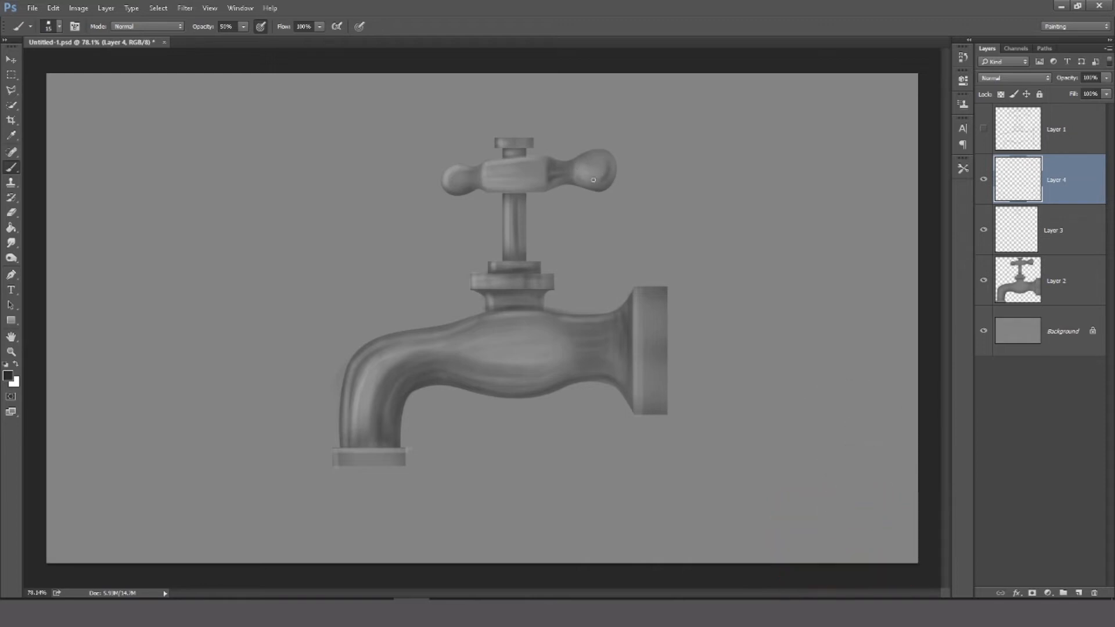
{"action": "left_click_drag", "start_coordinate": [610, 161], "coordinate": [604, 175]}
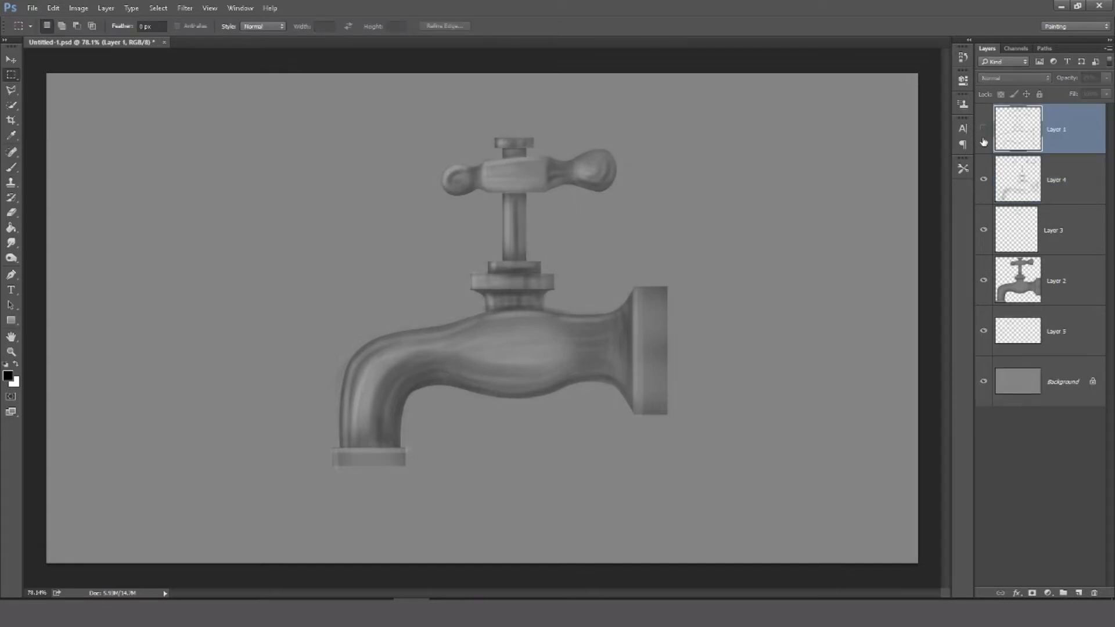
Compare the drawing with and without Layer 4 and darken that layer's midtones with Levels.
{"action": "left_click", "coordinate": [984, 180]}
{"action": "left_click", "coordinate": [983, 180]}
{"action": "left_click", "coordinate": [1050, 195]}
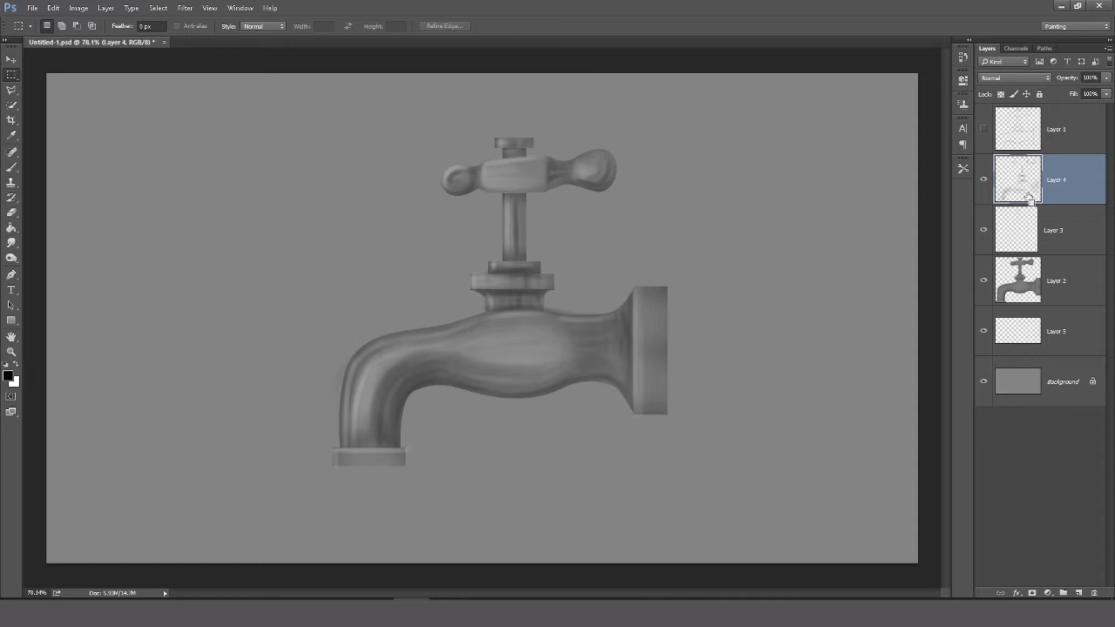
{"action": "key", "text": "ctrl+l"}
{"action": "left_click_drag", "start_coordinate": [827, 263], "coordinate": [849, 269]}
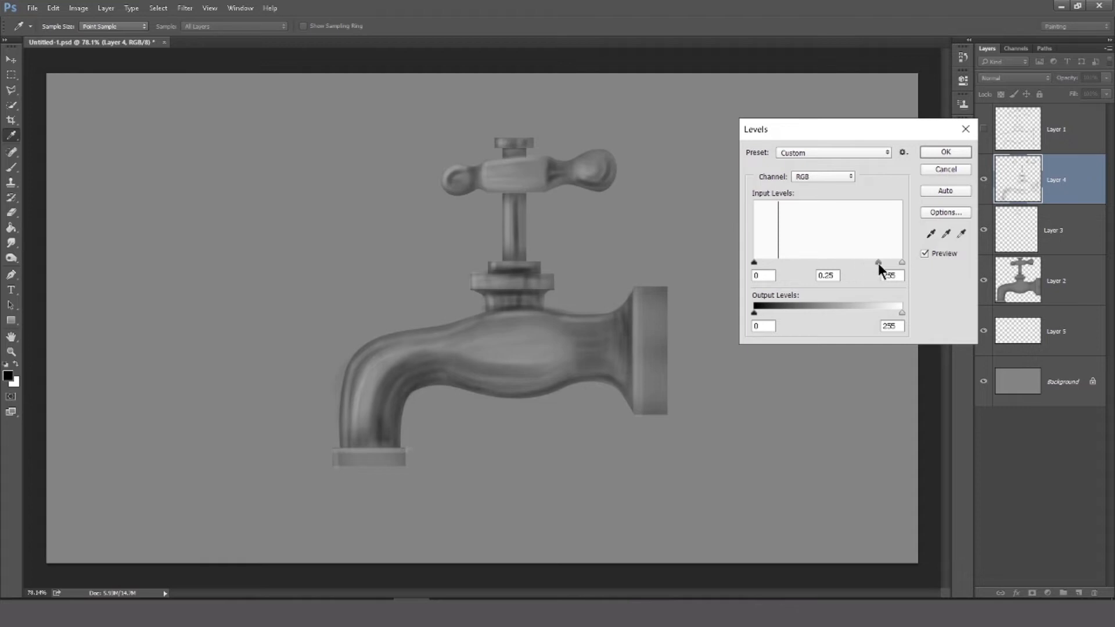
{"action": "left_click", "coordinate": [957, 152]}
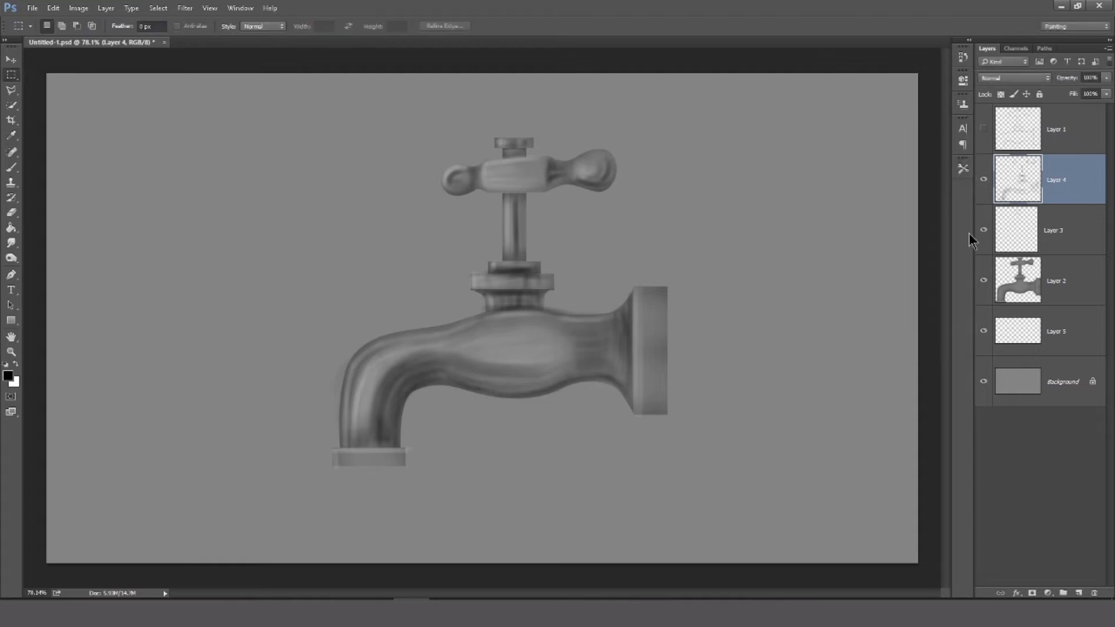
On Layer 4, sample a dark gray from the spout and paint dark vertical reflections across the spout's end ring.
{"action": "left_click", "coordinate": [1039, 291]}
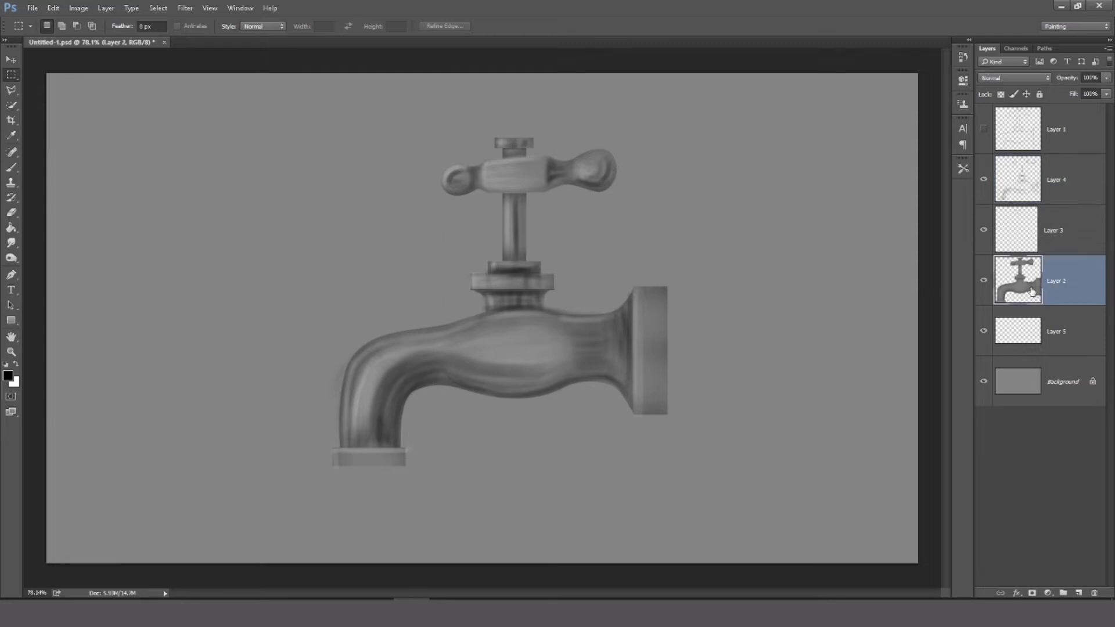
{"action": "left_click", "coordinate": [1053, 232]}
{"action": "left_click", "coordinate": [1058, 193]}
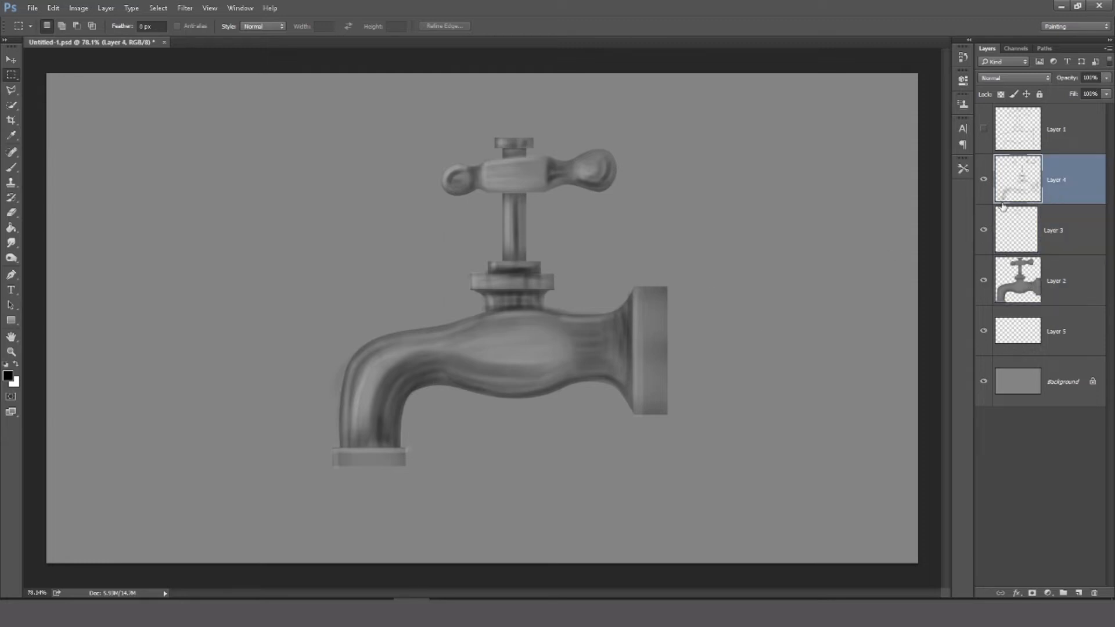
{"action": "key", "text": "b"}
{"action": "left_click", "coordinate": [385, 416], "text": "alt"}
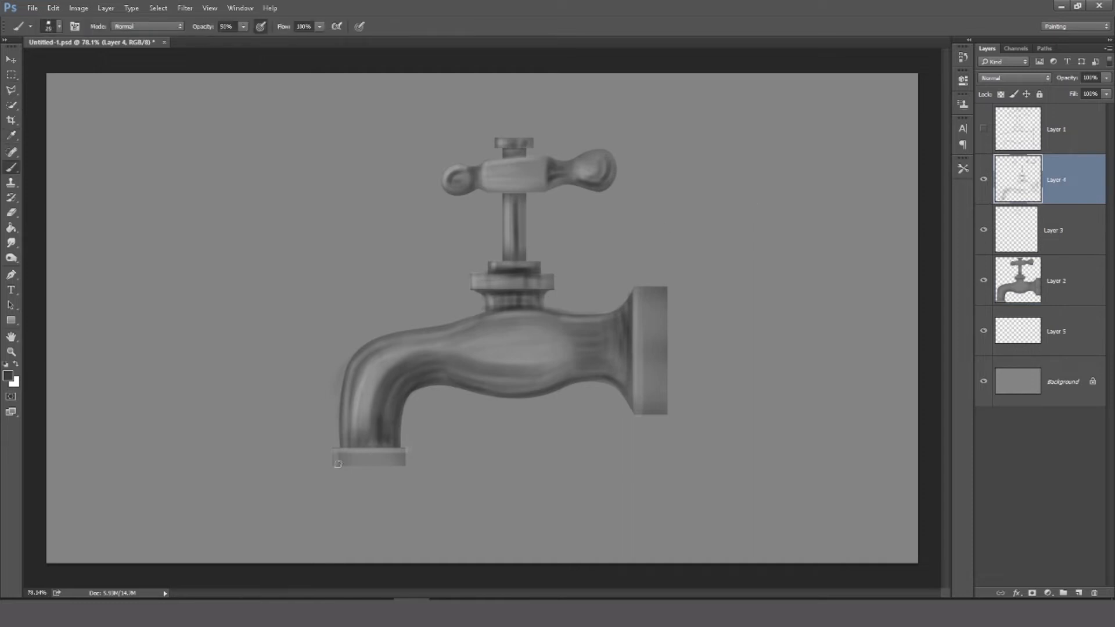
{"action": "left_click_drag", "start_coordinate": [348, 461], "coordinate": [384, 465]}
{"action": "mouse_move", "coordinate": [382, 454]}
{"action": "left_mouse_down"}
{"action": "mouse_move", "coordinate": [339, 454]}
{"action": "mouse_move", "coordinate": [373, 453]}
{"action": "mouse_move", "coordinate": [349, 461]}
{"action": "left_mouse_up"}
Switch to Layer 3 and set the foreground color to light gray d0d0d0.
{"action": "left_click", "coordinate": [1060, 233]}
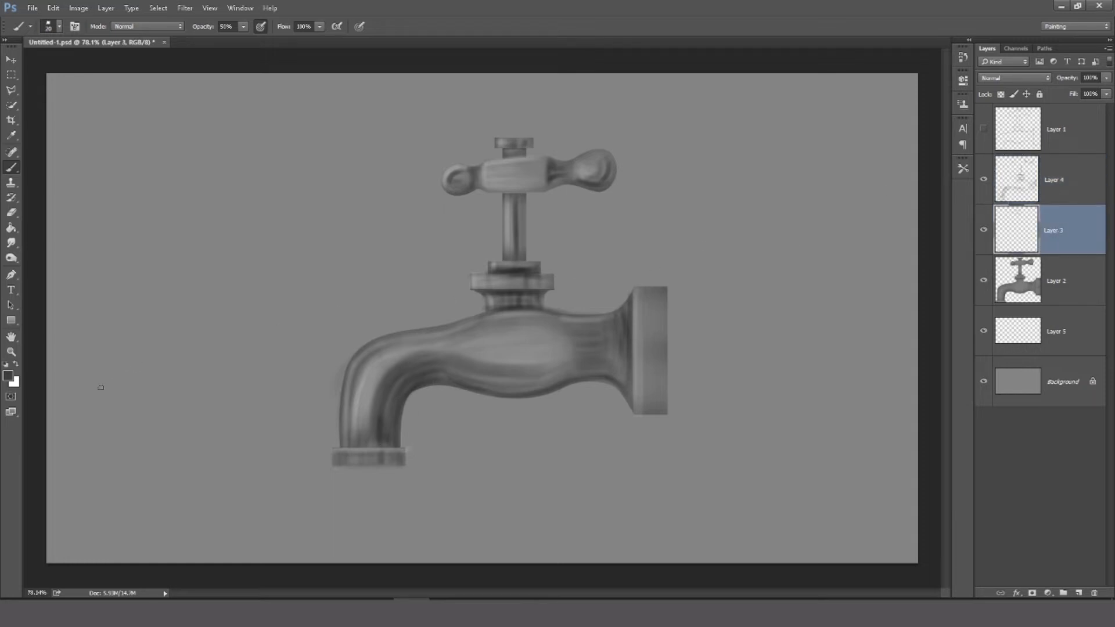
{"action": "left_click", "coordinate": [8, 376]}
{"action": "left_click", "coordinate": [600, 174]}
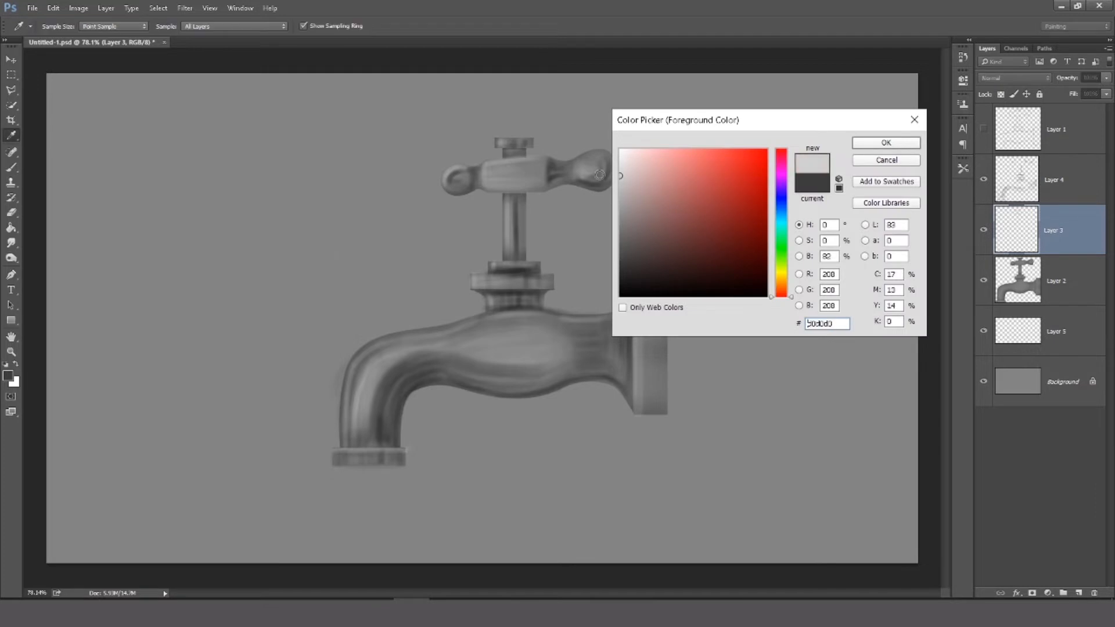
{"action": "left_click", "coordinate": [863, 142]}
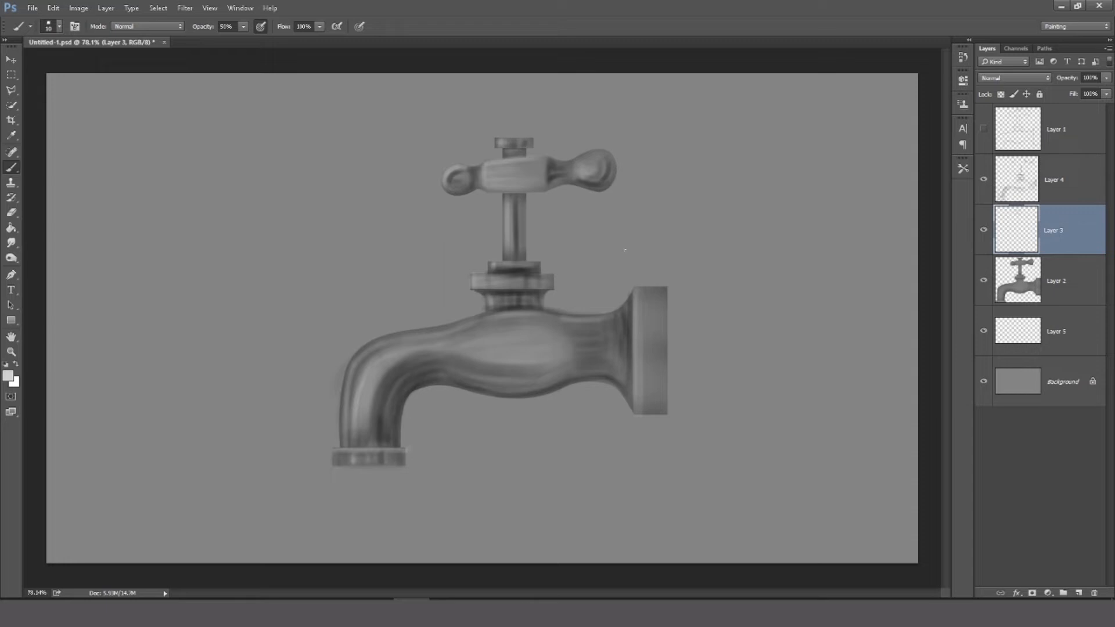
Merge Layers 1 to 5 into a single faucet layer above the Background.
{"action": "left_click", "coordinate": [1062, 177]}
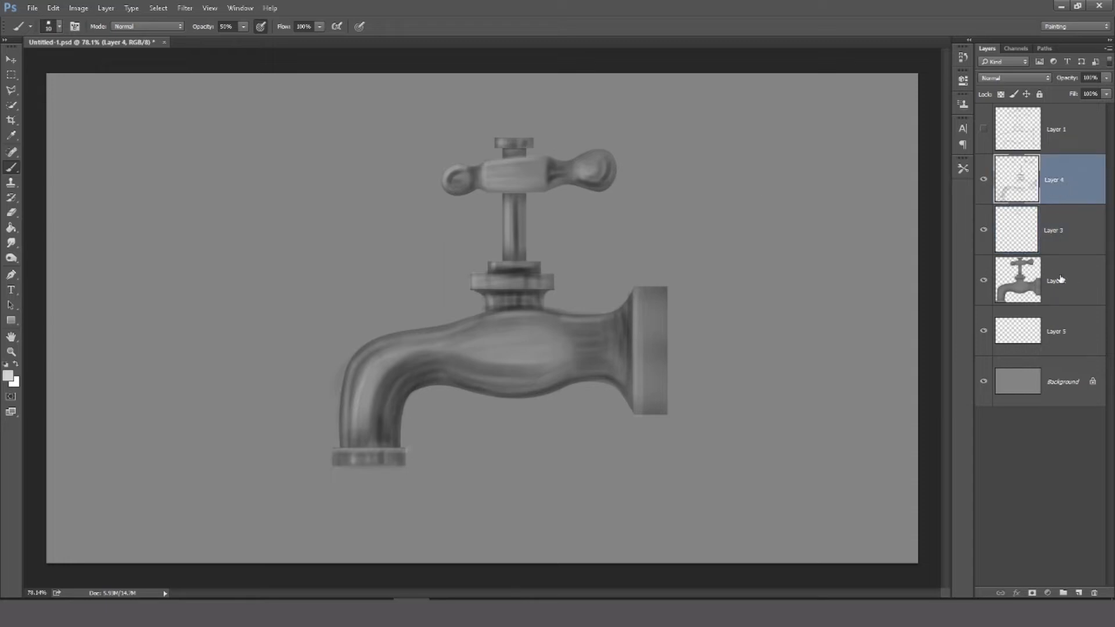
{"action": "left_click", "coordinate": [1061, 281]}
{"action": "left_click", "coordinate": [1073, 174], "text": "shift"}
{"action": "left_click", "coordinate": [1056, 135], "text": "shift"}
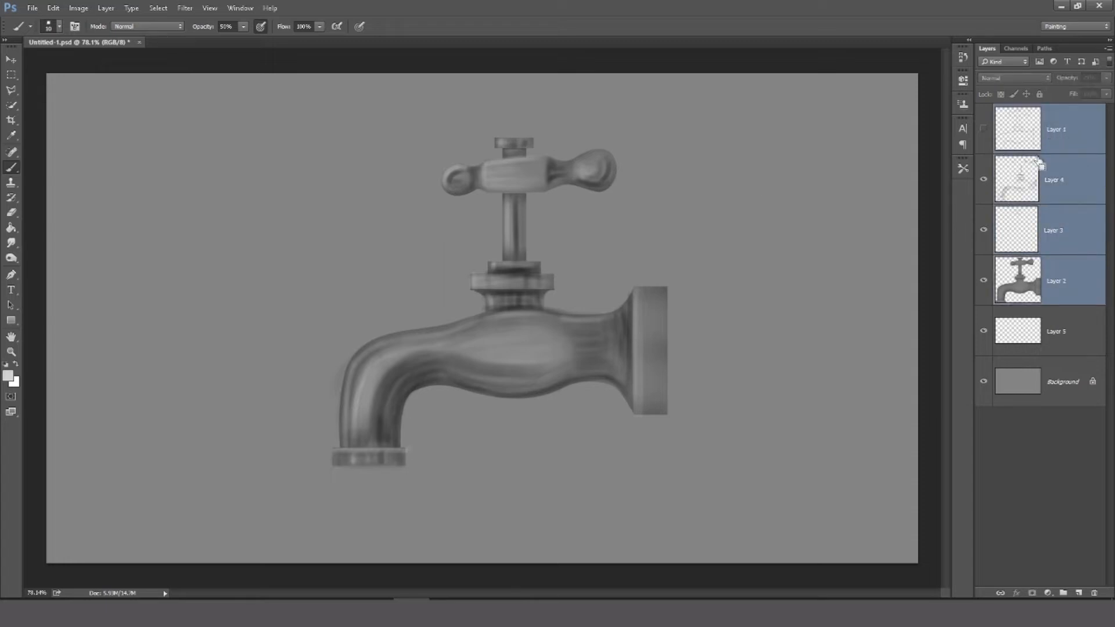
{"action": "left_click", "coordinate": [1054, 331], "text": "shift"}
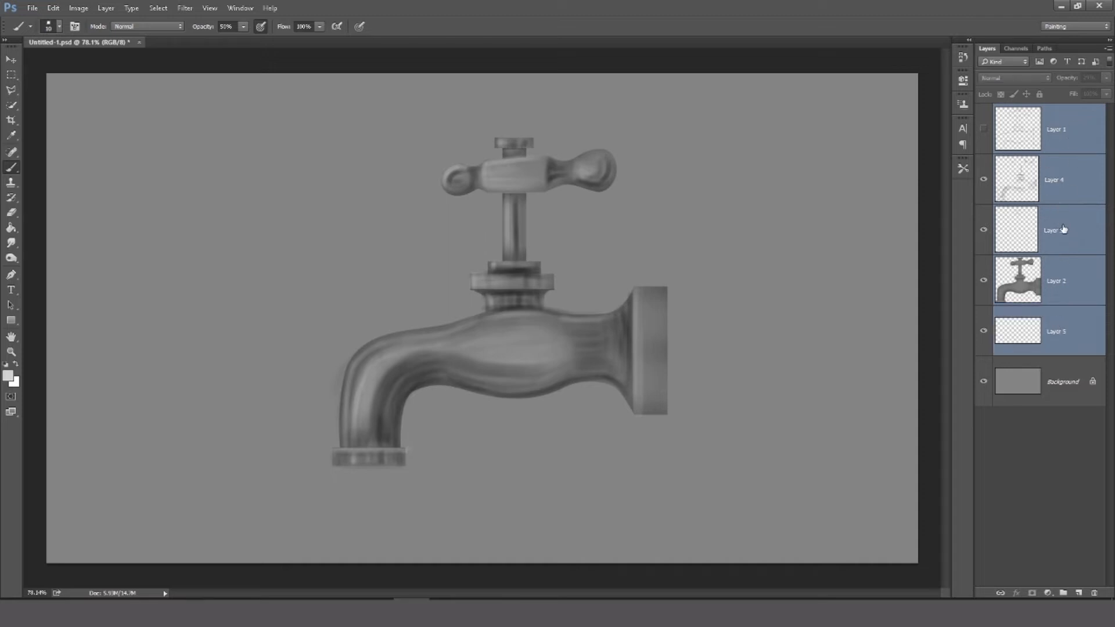
{"action": "right_click", "coordinate": [1061, 173]}
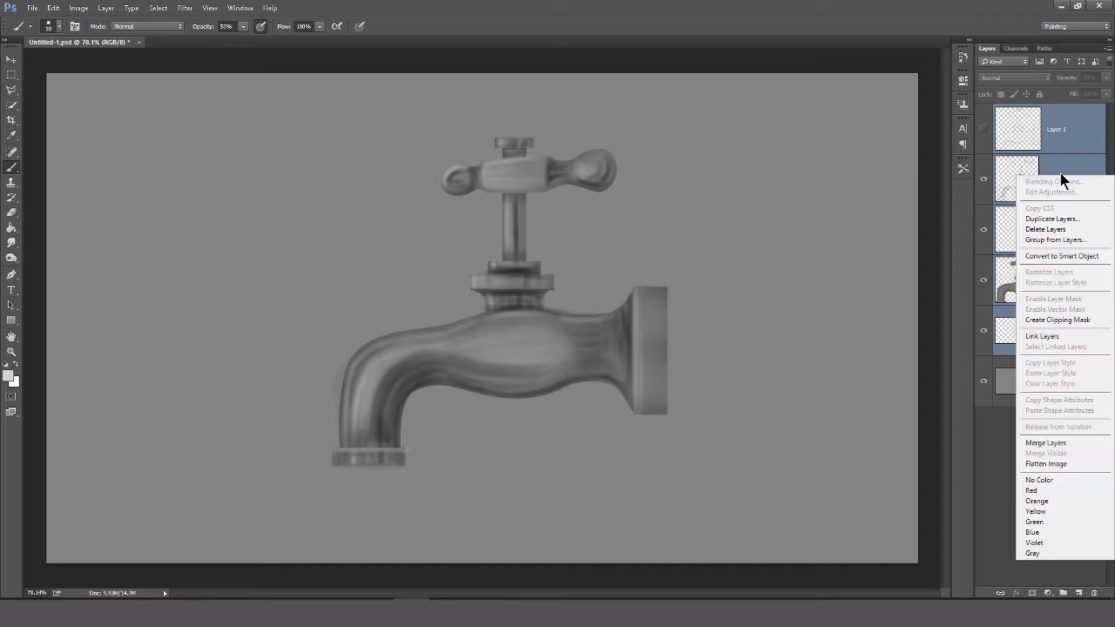
{"action": "left_click", "coordinate": [1056, 445]}
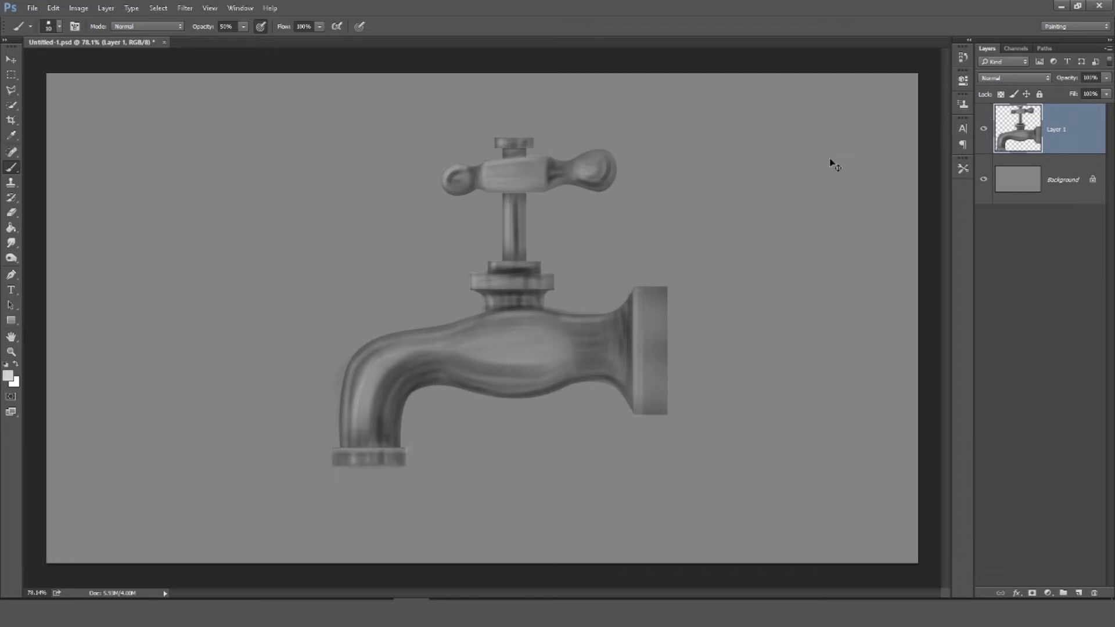
Tint the merged faucet warm brown with Color Balance, shifting its midtones toward red and yellow.
{"action": "key", "text": "ctrl+b"}
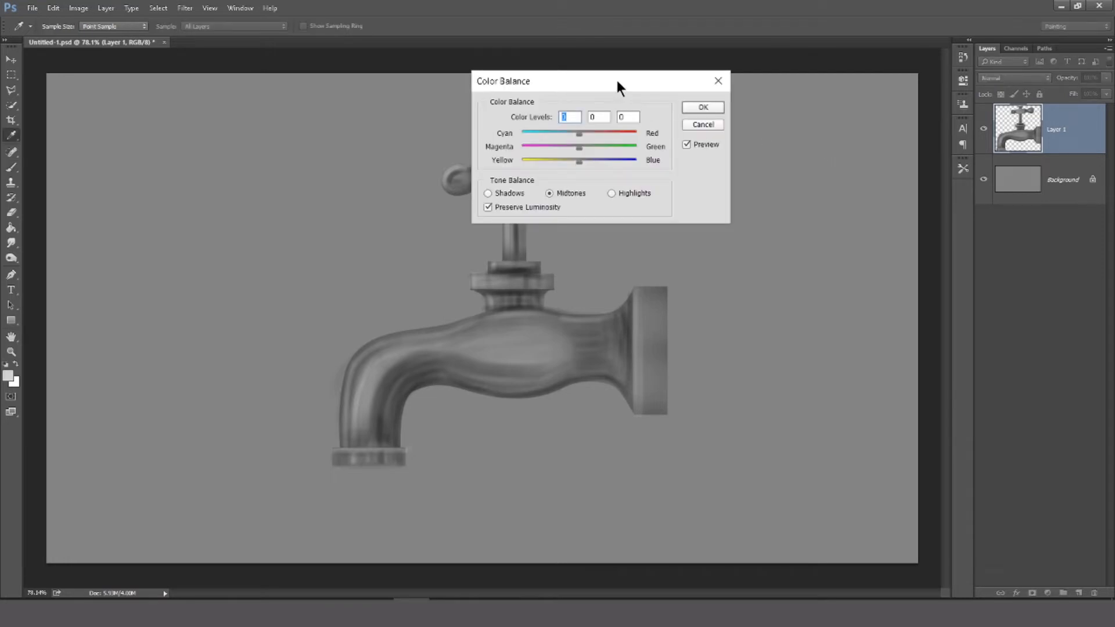
{"action": "left_click_drag", "start_coordinate": [617, 82], "coordinate": [780, 98]}
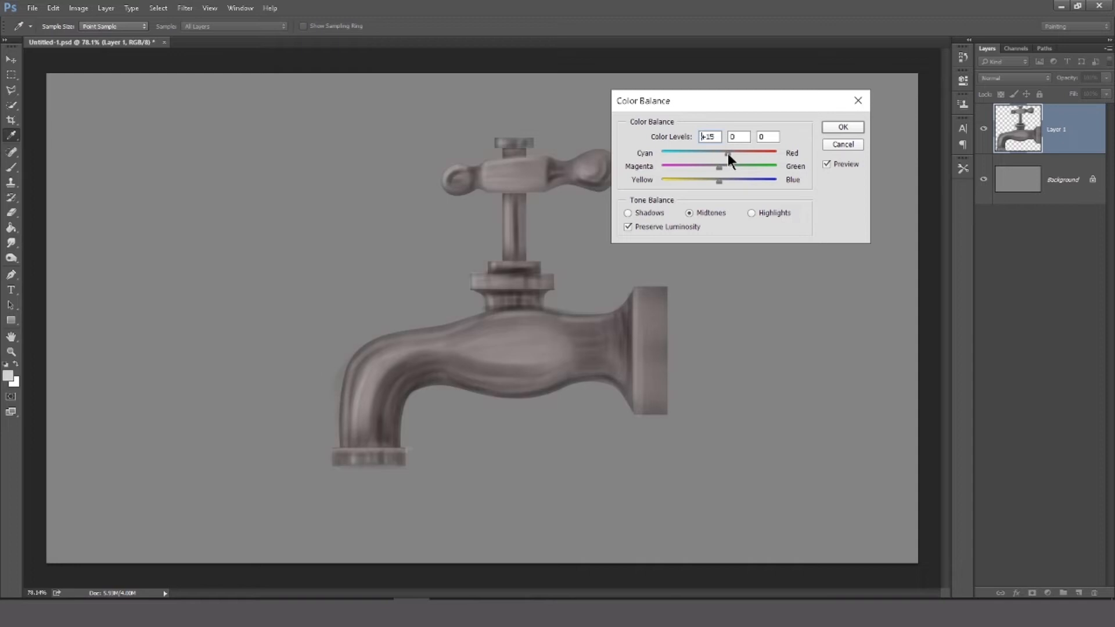
{"action": "left_click", "coordinate": [708, 180]}
{"action": "left_click", "coordinate": [833, 127]}
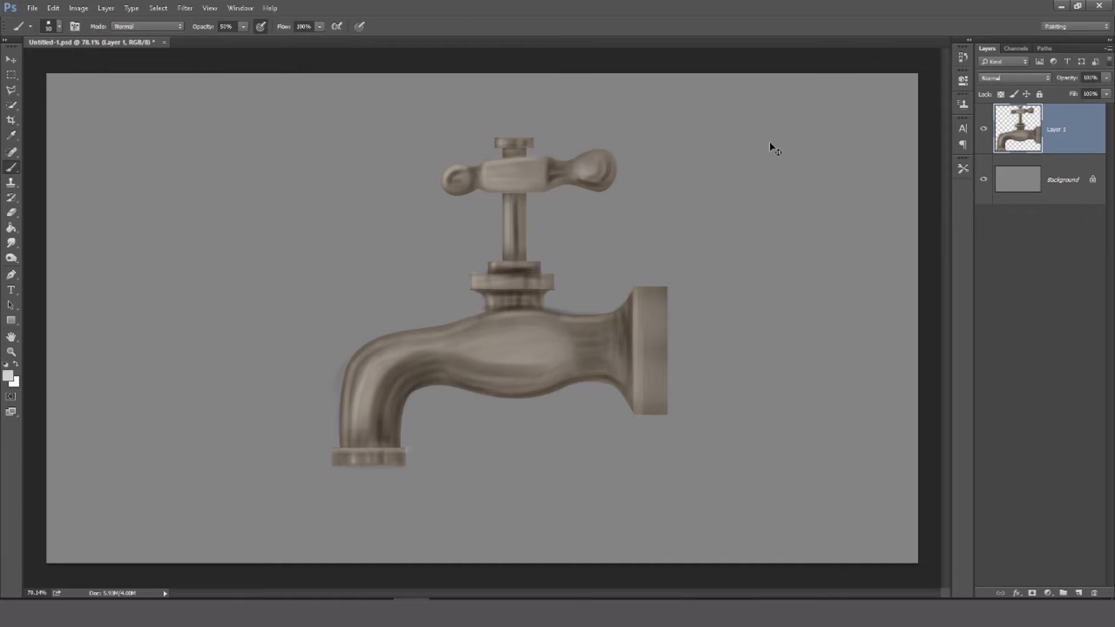
Apply Color Balance to the faucet again, setting the midtones' yellow-blue level to -9.
{"action": "key", "text": "ctrl+b"}
{"action": "left_click", "coordinate": [715, 180]}
{"action": "left_click_drag", "start_coordinate": [716, 180], "coordinate": [714, 180]}
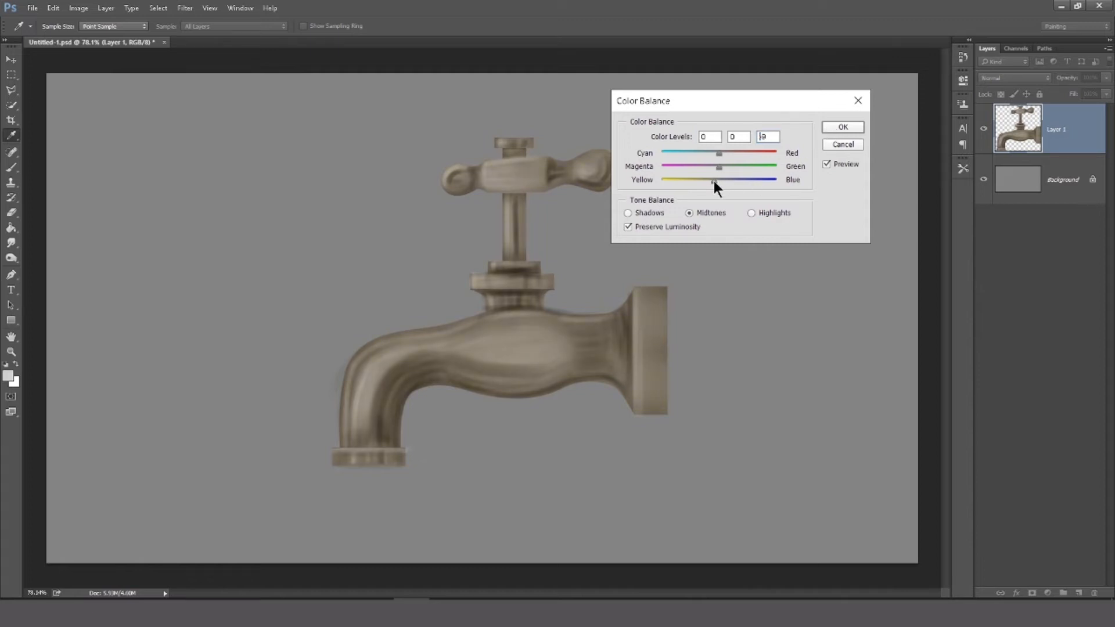
{"action": "left_click", "coordinate": [836, 124]}
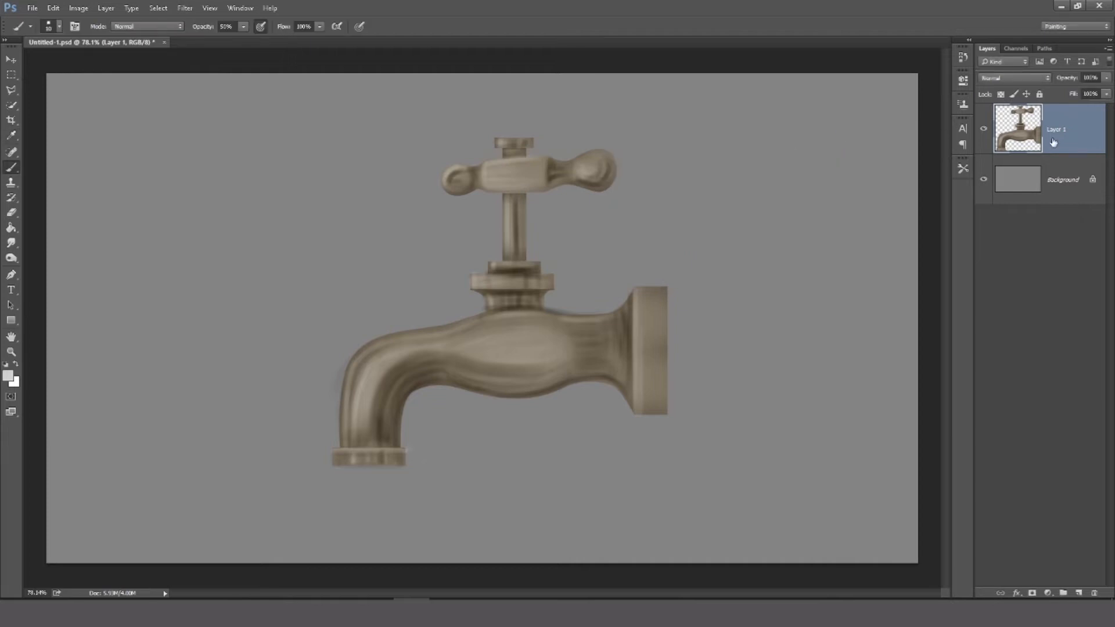
Choose the Burn tool with a smaller brush and duplicate the faucet layer.
{"action": "left_click", "coordinate": [11, 258]}
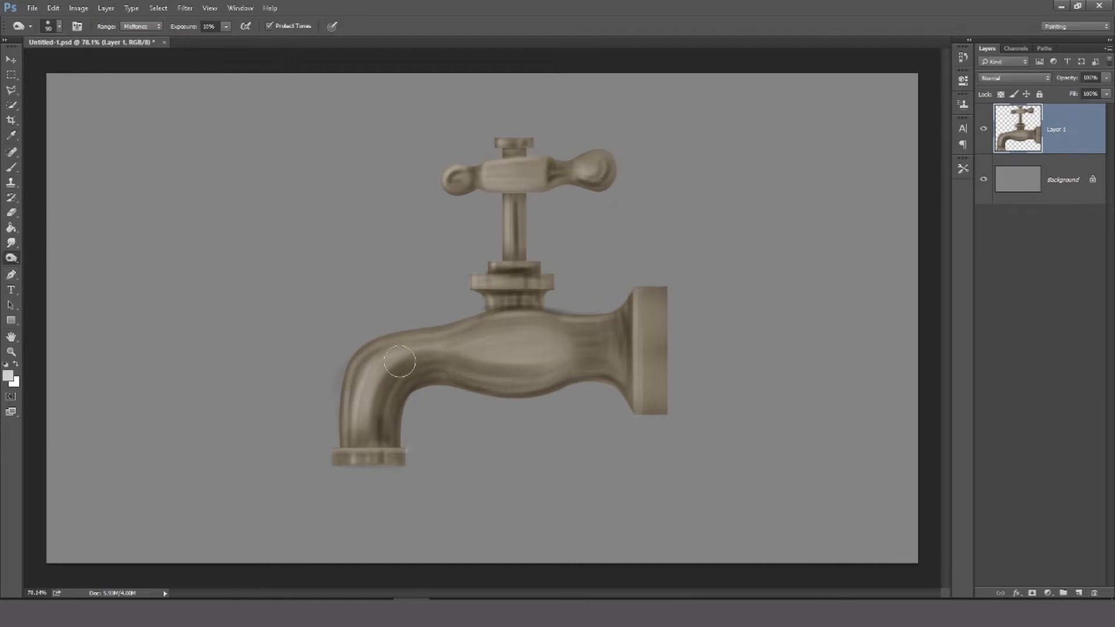
{"action": "right_click", "coordinate": [394, 308]}
{"action": "left_click", "coordinate": [593, 500]}
{"action": "key", "text": "bracketleft"}
{"action": "key", "text": "bracketleft"}
{"action": "key", "text": "bracketleft"}
{"action": "key", "text": "bracketleft"}
{"action": "key", "text": "bracketleft"}
{"action": "key", "text": "bracketleft"}
{"action": "key", "text": "bracketleft"}
{"action": "key", "text": "bracketleft"}
{"action": "key", "text": "bracketleft"}
{"action": "key", "text": "ctrl+j"}
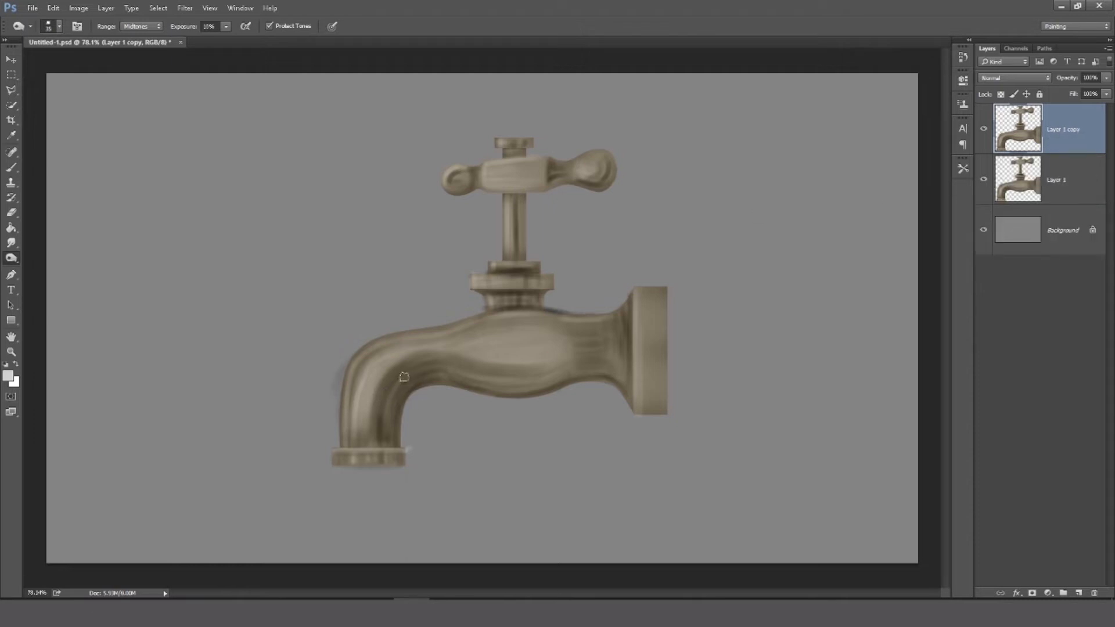
Try copying the faucet through Layer 1's outline selection to a new layer and deleting Layer 1 copy.
{"action": "left_click", "coordinate": [1019, 185], "text": "ctrl"}
{"action": "key", "text": "ctrl+j"}
{"action": "left_click", "coordinate": [1054, 180]}
{"action": "key", "text": "Delete"}
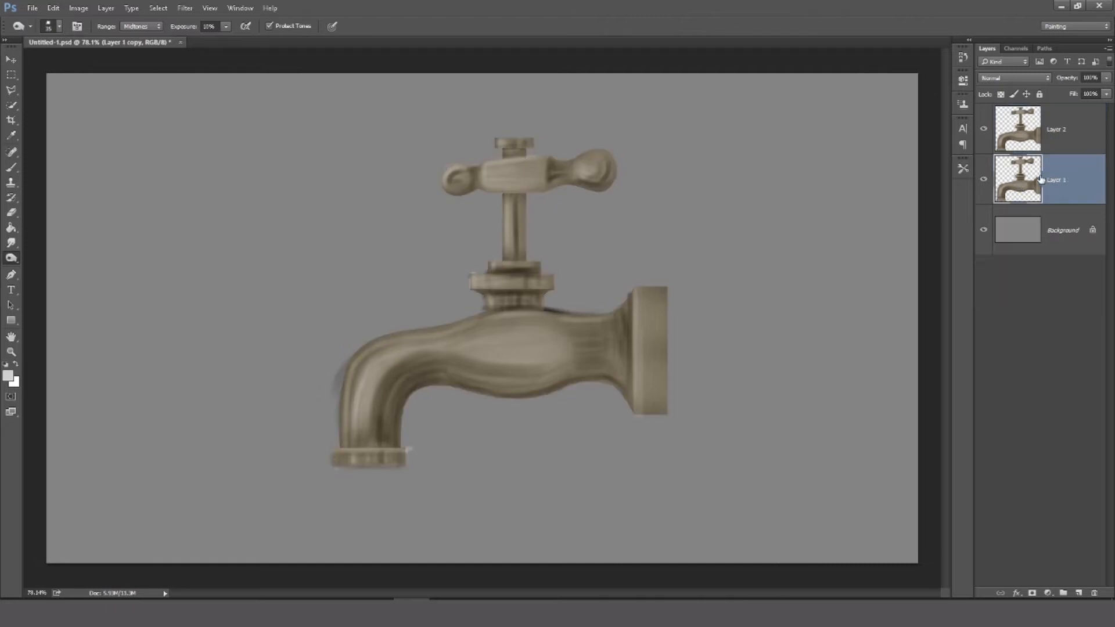
Hide Layer 1, undo back to the single Layer 1 copy and clear the selection.
{"action": "left_click", "coordinate": [983, 183]}
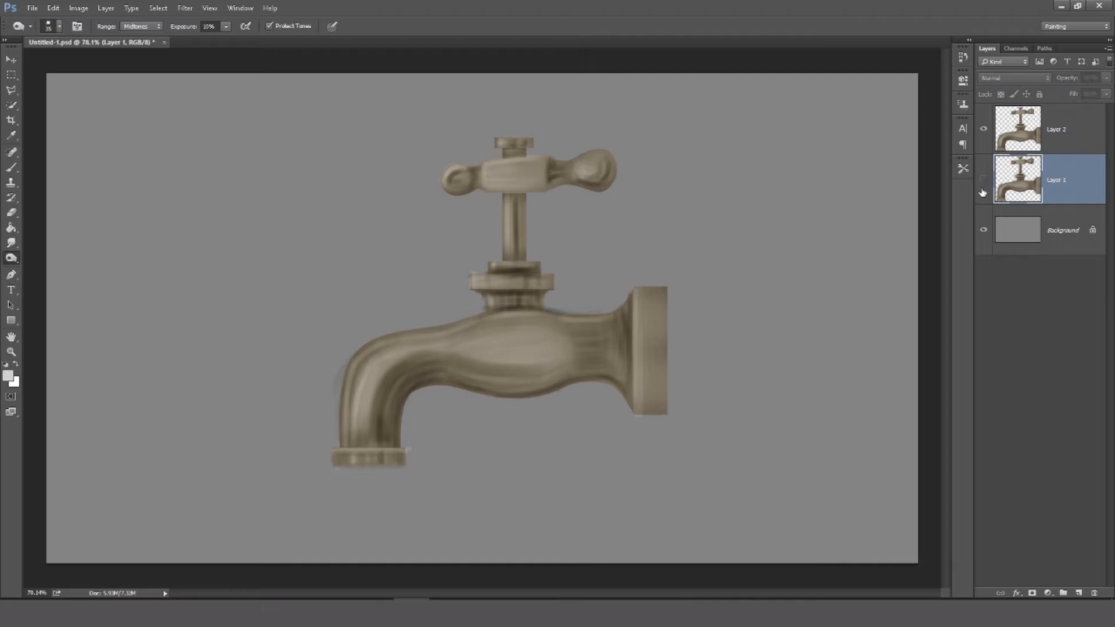
{"action": "left_click", "coordinate": [984, 133]}
{"action": "left_click", "coordinate": [984, 133]}
{"action": "key", "text": "ctrl+z"}
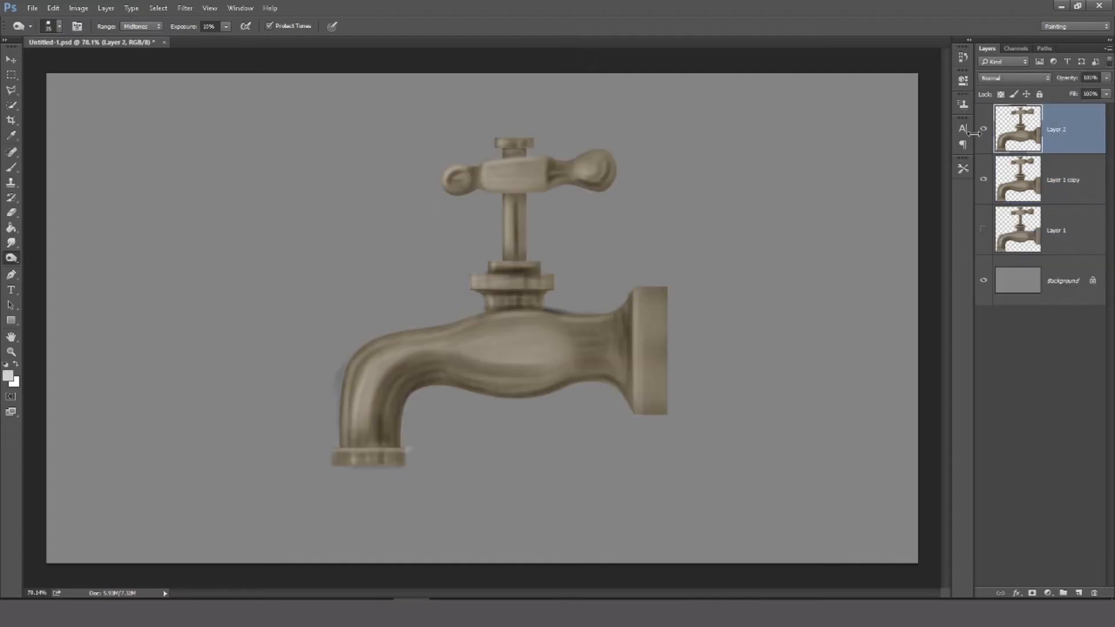
{"action": "key", "text": "ctrl+alt+z"}
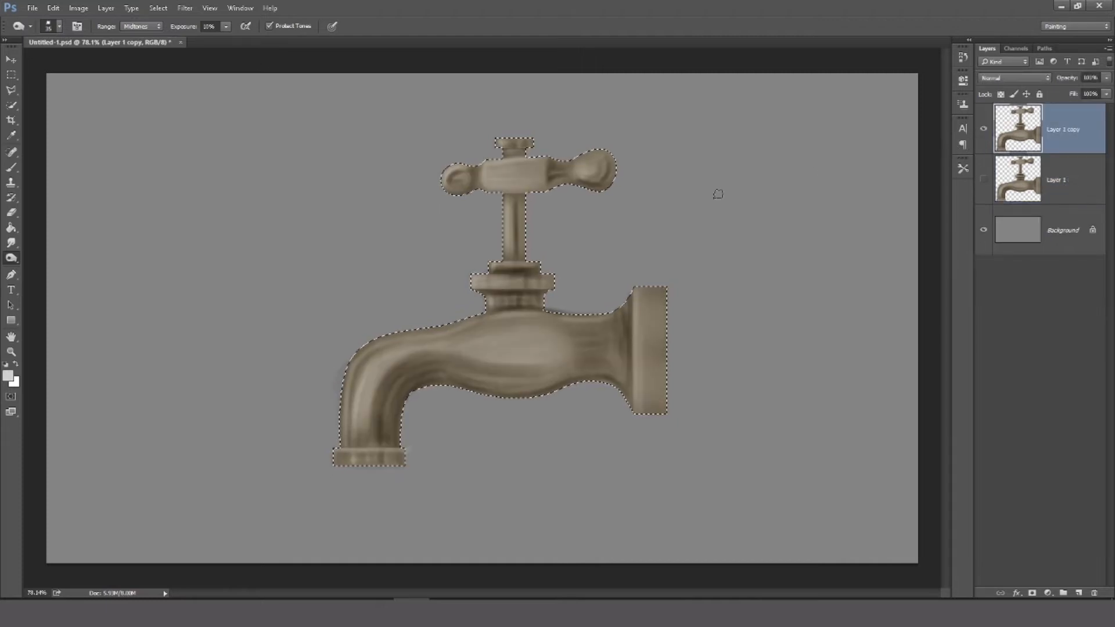
{"action": "key", "text": "m"}
{"action": "left_click", "coordinate": [678, 238]}
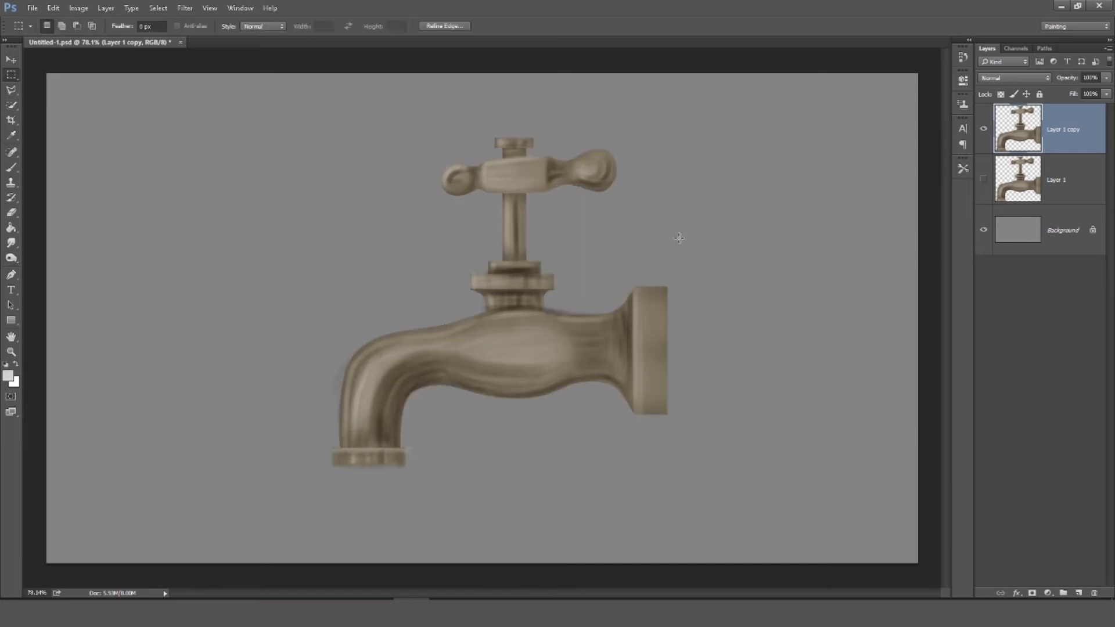
Burn the shadows on Layer 1 copy at 5% exposure with a larger brush along the body, flange neck and spout bend.
{"action": "key", "text": "b"}
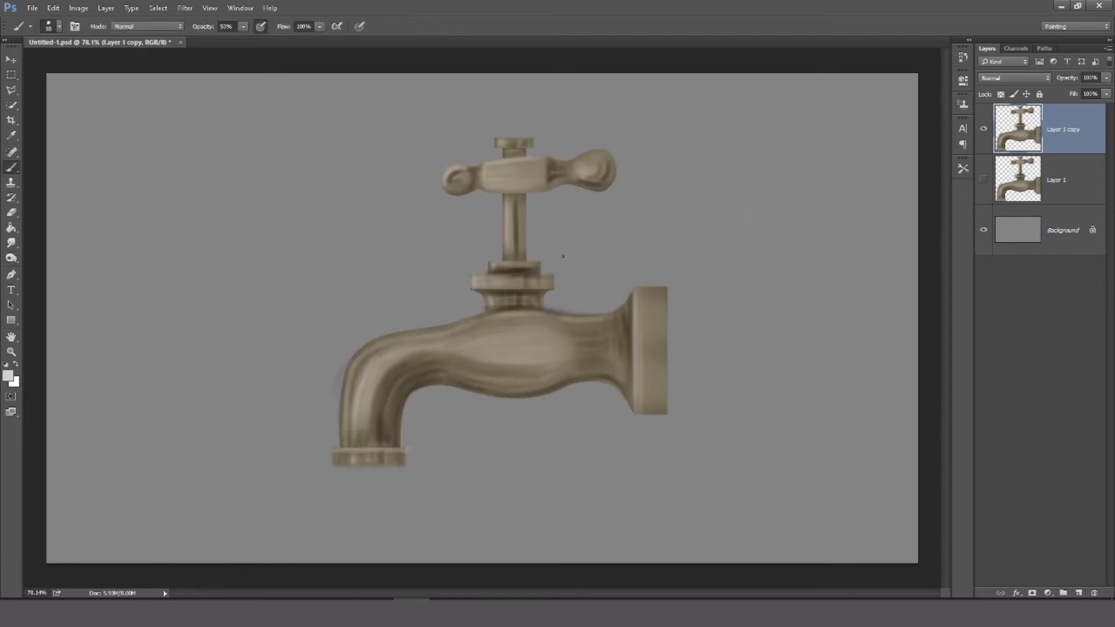
{"action": "left_click", "coordinate": [11, 258]}
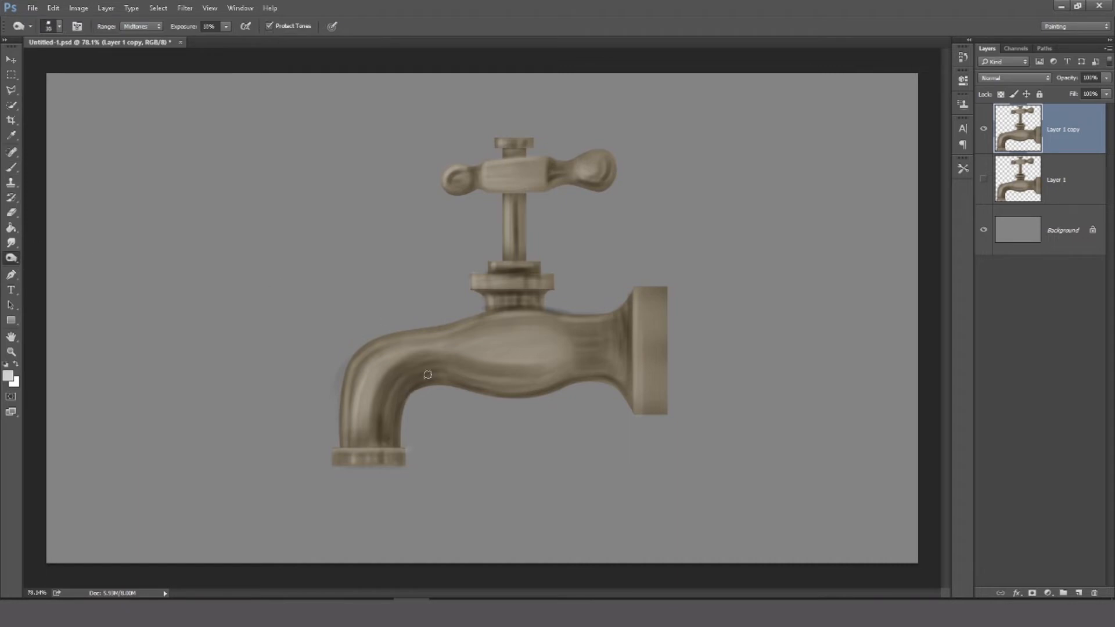
{"action": "mouse_move", "coordinate": [447, 370]}
{"action": "left_mouse_down"}
{"action": "mouse_move", "coordinate": [493, 385]}
{"action": "mouse_move", "coordinate": [462, 375]}
{"action": "mouse_move", "coordinate": [525, 378]}
{"action": "left_mouse_up"}
{"action": "key", "text": "ctrl+z"}
{"action": "key", "text": "0"}
{"action": "key", "text": "5"}
{"action": "key", "text": "bracketright"}
{"action": "key", "text": "bracketright"}
{"action": "mouse_move", "coordinate": [455, 368]}
{"action": "left_mouse_down"}
{"action": "mouse_move", "coordinate": [489, 389]}
{"action": "mouse_move", "coordinate": [466, 375]}
{"action": "mouse_move", "coordinate": [523, 381]}
{"action": "mouse_move", "coordinate": [464, 374]}
{"action": "mouse_move", "coordinate": [543, 378]}
{"action": "mouse_move", "coordinate": [492, 381]}
{"action": "mouse_move", "coordinate": [583, 357]}
{"action": "mouse_move", "coordinate": [521, 398]}
{"action": "mouse_move", "coordinate": [571, 352]}
{"action": "mouse_move", "coordinate": [530, 392]}
{"action": "mouse_move", "coordinate": [582, 375]}
{"action": "mouse_move", "coordinate": [569, 372]}
{"action": "mouse_move", "coordinate": [637, 384]}
{"action": "mouse_move", "coordinate": [597, 376]}
{"action": "mouse_move", "coordinate": [629, 385]}
{"action": "mouse_move", "coordinate": [638, 297]}
{"action": "left_mouse_up"}
{"action": "mouse_move", "coordinate": [543, 316]}
{"action": "left_mouse_down"}
{"action": "mouse_move", "coordinate": [445, 343]}
{"action": "mouse_move", "coordinate": [523, 317]}
{"action": "mouse_move", "coordinate": [590, 346]}
{"action": "mouse_move", "coordinate": [610, 342]}
{"action": "mouse_move", "coordinate": [634, 306]}
{"action": "left_mouse_up"}
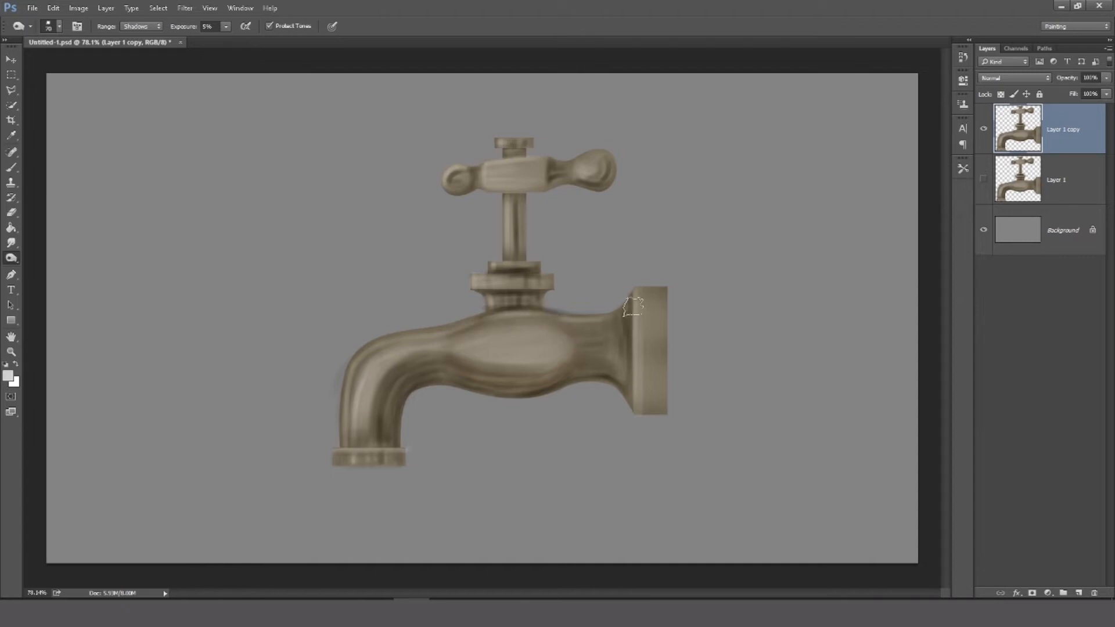
{"action": "mouse_move", "coordinate": [378, 370]}
{"action": "left_mouse_down"}
{"action": "mouse_move", "coordinate": [441, 353]}
{"action": "mouse_move", "coordinate": [420, 363]}
{"action": "mouse_move", "coordinate": [443, 342]}
{"action": "mouse_move", "coordinate": [396, 365]}
{"action": "mouse_move", "coordinate": [425, 364]}
{"action": "mouse_move", "coordinate": [412, 351]}
{"action": "mouse_move", "coordinate": [387, 400]}
{"action": "mouse_move", "coordinate": [424, 373]}
{"action": "mouse_move", "coordinate": [402, 382]}
{"action": "mouse_move", "coordinate": [445, 374]}
{"action": "mouse_move", "coordinate": [410, 407]}
{"action": "mouse_move", "coordinate": [393, 380]}
{"action": "left_mouse_up"}
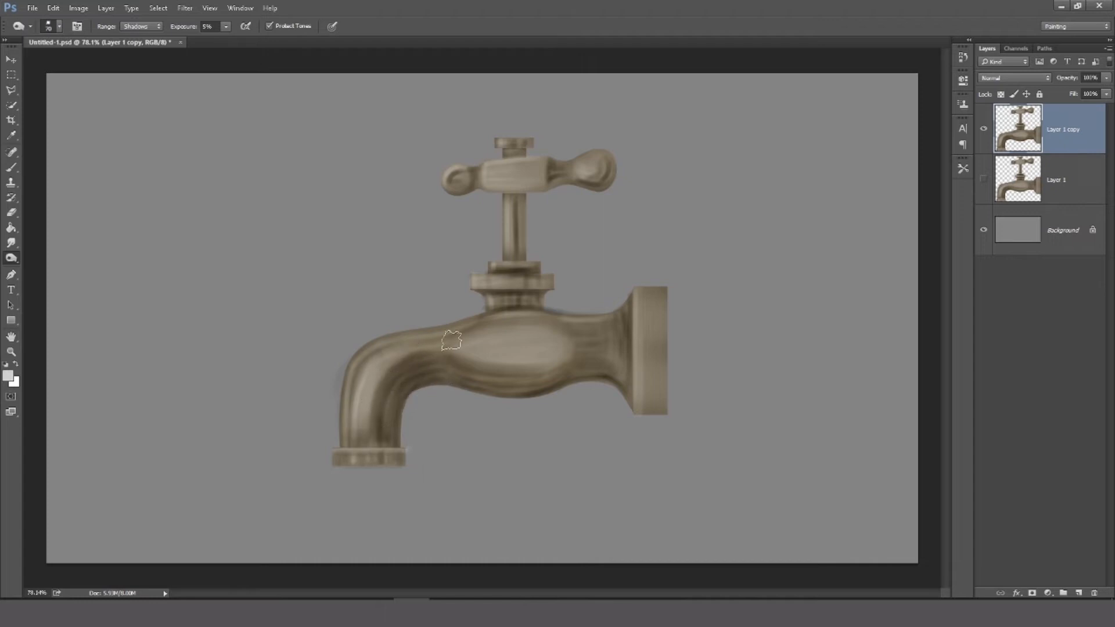
{"action": "mouse_move", "coordinate": [498, 341]}
{"action": "left_mouse_down"}
{"action": "mouse_move", "coordinate": [564, 333]}
{"action": "mouse_move", "coordinate": [508, 354]}
{"action": "mouse_move", "coordinate": [472, 341]}
{"action": "mouse_move", "coordinate": [589, 325]}
{"action": "mouse_move", "coordinate": [579, 343]}
{"action": "mouse_move", "coordinate": [600, 352]}
{"action": "mouse_move", "coordinate": [588, 363]}
{"action": "mouse_move", "coordinate": [606, 336]}
{"action": "mouse_move", "coordinate": [597, 322]}
{"action": "mouse_move", "coordinate": [615, 372]}
{"action": "left_mouse_up"}
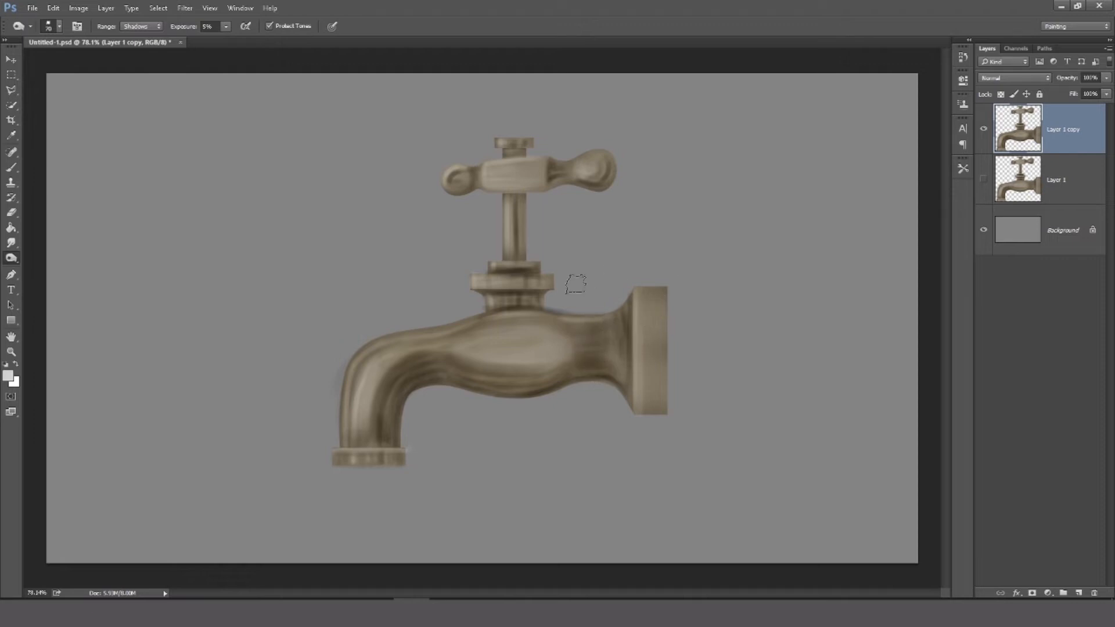
Burn finer dark streaks with a smaller brush down the spout, around the flange neck and under the body's bulge.
{"action": "key", "text": "bracketleft"}
{"action": "key", "text": "bracketleft"}
{"action": "key", "text": "bracketleft"}
{"action": "left_click_drag", "start_coordinate": [403, 402], "coordinate": [397, 446]}
{"action": "left_click_drag", "start_coordinate": [393, 396], "coordinate": [391, 446]}
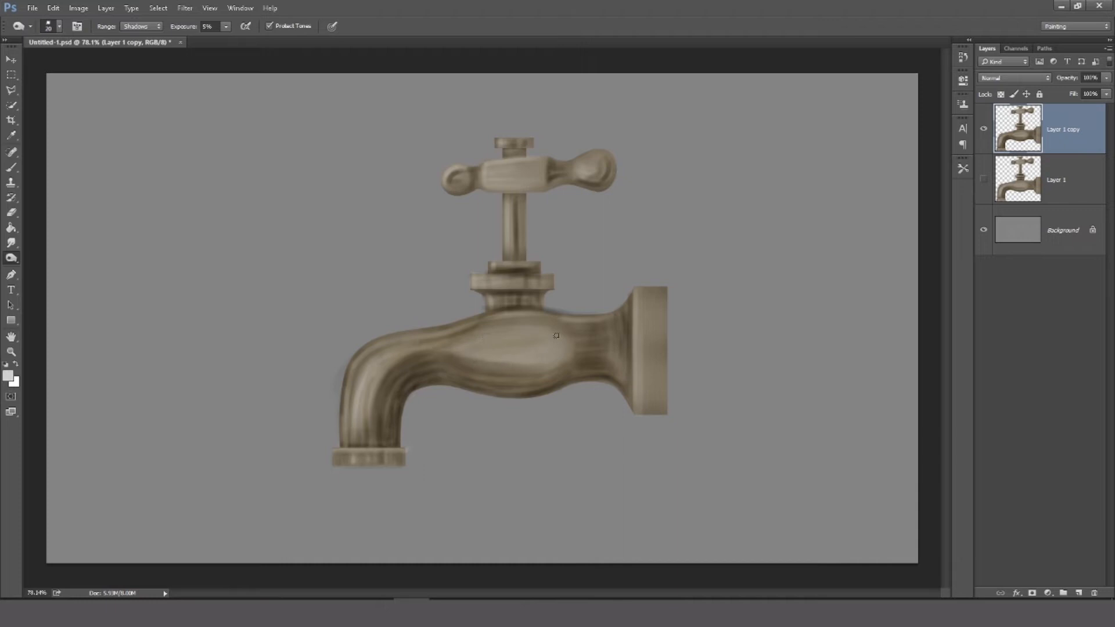
{"action": "mouse_move", "coordinate": [588, 350]}
{"action": "left_mouse_down"}
{"action": "mouse_move", "coordinate": [550, 353]}
{"action": "mouse_move", "coordinate": [561, 355]}
{"action": "mouse_move", "coordinate": [560, 372]}
{"action": "mouse_move", "coordinate": [593, 370]}
{"action": "mouse_move", "coordinate": [558, 379]}
{"action": "mouse_move", "coordinate": [618, 379]}
{"action": "mouse_move", "coordinate": [602, 365]}
{"action": "mouse_move", "coordinate": [630, 396]}
{"action": "mouse_move", "coordinate": [631, 296]}
{"action": "left_mouse_up"}
{"action": "mouse_move", "coordinate": [464, 376]}
{"action": "left_mouse_down"}
{"action": "mouse_move", "coordinate": [485, 390]}
{"action": "mouse_move", "coordinate": [538, 387]}
{"action": "left_mouse_up"}
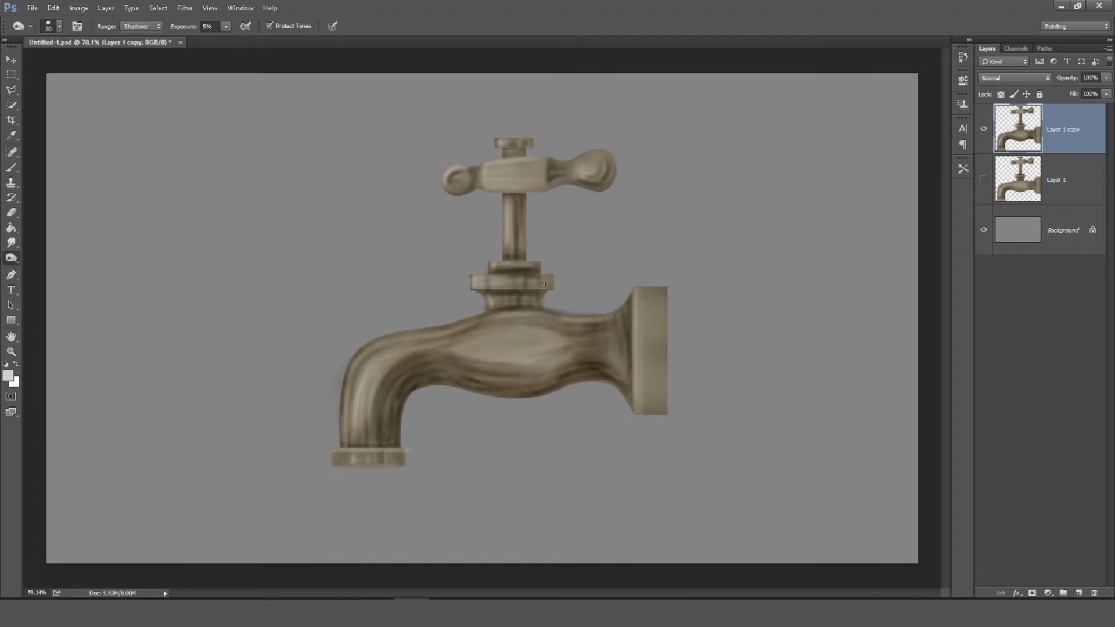
Burn thin dark streaks on the collar, the body's lower bulge, the stem and the handle.
{"action": "mouse_move", "coordinate": [526, 305]}
{"action": "left_mouse_down"}
{"action": "mouse_move", "coordinate": [507, 302]}
{"action": "mouse_move", "coordinate": [523, 282]}
{"action": "left_mouse_up"}
{"action": "left_click_drag", "start_coordinate": [482, 369], "coordinate": [520, 369]}
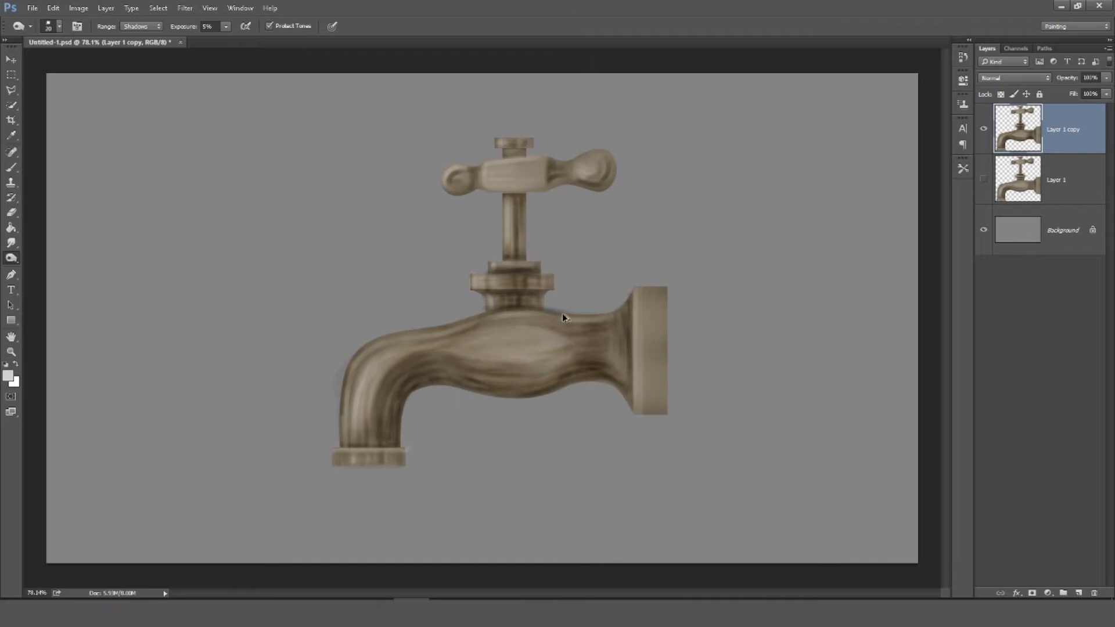
{"action": "left_click_drag", "start_coordinate": [521, 242], "coordinate": [523, 201]}
{"action": "left_click_drag", "start_coordinate": [490, 166], "coordinate": [535, 170]}
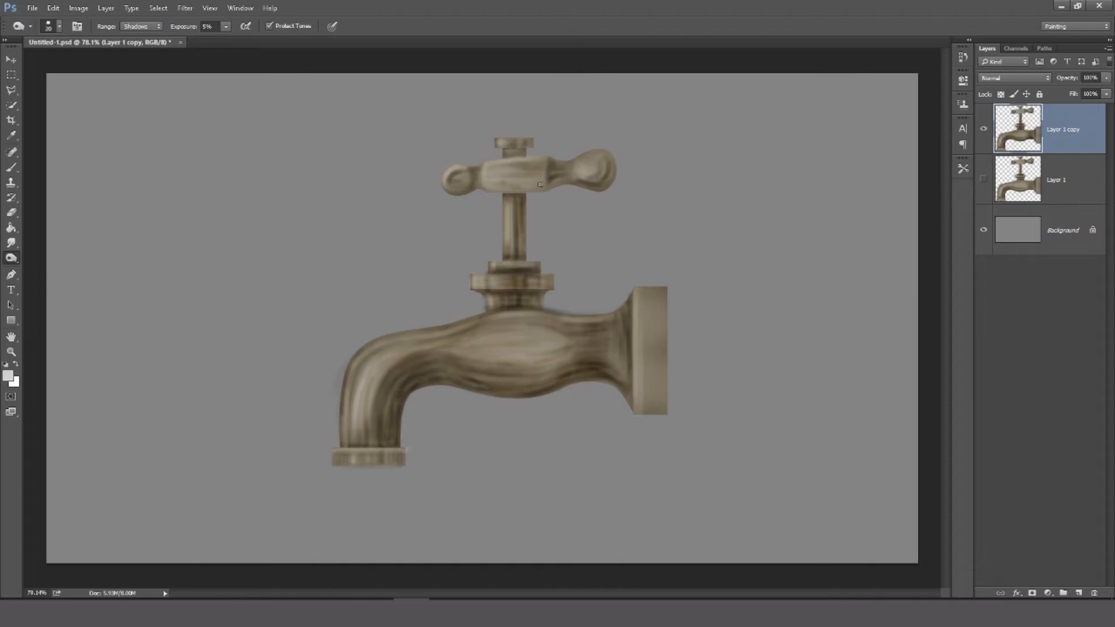
{"action": "mouse_move", "coordinate": [572, 184]}
{"action": "left_mouse_down"}
{"action": "mouse_move", "coordinate": [600, 156]}
{"action": "mouse_move", "coordinate": [584, 154]}
{"action": "mouse_move", "coordinate": [614, 170]}
{"action": "mouse_move", "coordinate": [570, 176]}
{"action": "left_mouse_up"}
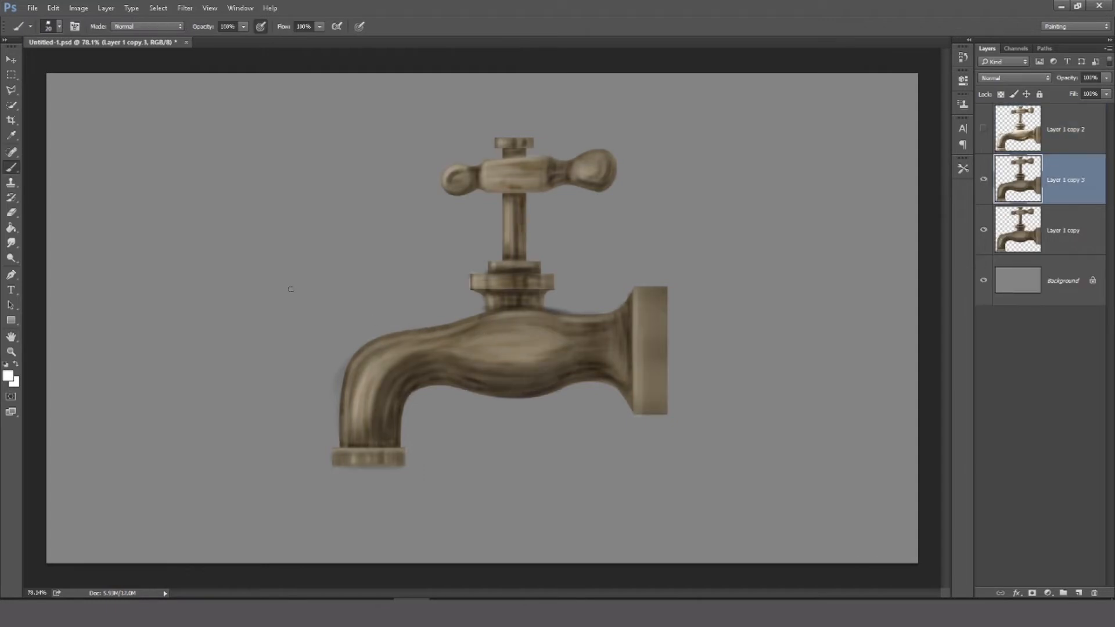
Dodge the midtones on Layer 1 copy 3 at 10% exposure to brighten a highlight along the spout and its outer bend.
{"action": "left_click", "coordinate": [10, 257]}
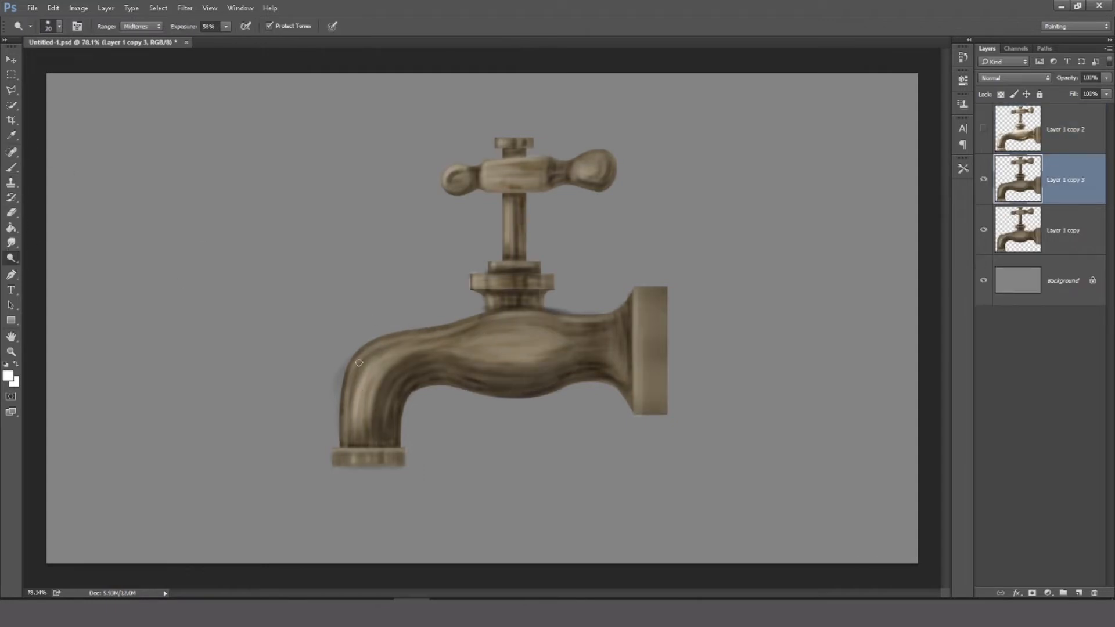
{"action": "left_click_drag", "start_coordinate": [358, 429], "coordinate": [365, 379]}
{"action": "key", "text": "ctrl+z"}
{"action": "left_click_drag", "start_coordinate": [371, 363], "coordinate": [355, 429]}
{"action": "mouse_move", "coordinate": [379, 367]}
{"action": "left_mouse_down"}
{"action": "mouse_move", "coordinate": [366, 376]}
{"action": "mouse_move", "coordinate": [406, 350]}
{"action": "mouse_move", "coordinate": [439, 346]}
{"action": "left_mouse_up"}
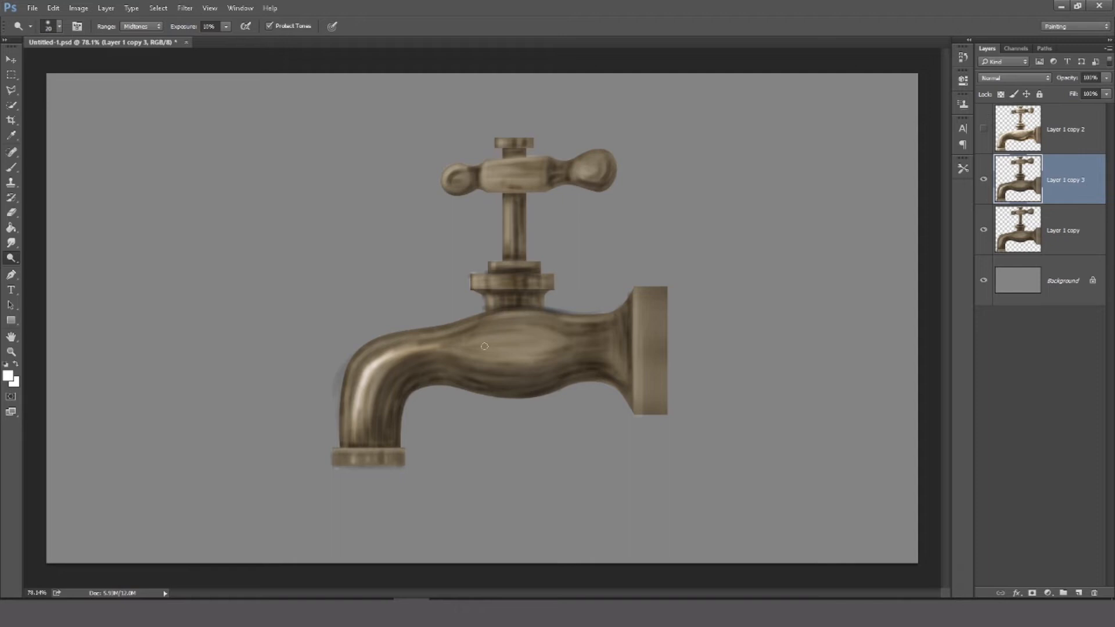
Dodge the midtones at 30% exposure along the top of the body's bulge, undoing the last stroke.
{"action": "key", "text": "5"}
{"action": "mouse_move", "coordinate": [489, 352]}
{"action": "left_mouse_down"}
{"action": "mouse_move", "coordinate": [463, 341]}
{"action": "mouse_move", "coordinate": [550, 329]}
{"action": "mouse_move", "coordinate": [463, 334]}
{"action": "mouse_move", "coordinate": [558, 327]}
{"action": "mouse_move", "coordinate": [477, 337]}
{"action": "mouse_move", "coordinate": [529, 318]}
{"action": "mouse_move", "coordinate": [517, 336]}
{"action": "mouse_move", "coordinate": [453, 338]}
{"action": "mouse_move", "coordinate": [539, 328]}
{"action": "mouse_move", "coordinate": [465, 342]}
{"action": "mouse_move", "coordinate": [536, 315]}
{"action": "mouse_move", "coordinate": [527, 333]}
{"action": "mouse_move", "coordinate": [487, 324]}
{"action": "mouse_move", "coordinate": [542, 338]}
{"action": "mouse_move", "coordinate": [530, 318]}
{"action": "mouse_move", "coordinate": [554, 331]}
{"action": "mouse_move", "coordinate": [533, 331]}
{"action": "mouse_move", "coordinate": [560, 338]}
{"action": "mouse_move", "coordinate": [545, 327]}
{"action": "mouse_move", "coordinate": [582, 324]}
{"action": "mouse_move", "coordinate": [539, 316]}
{"action": "mouse_move", "coordinate": [583, 314]}
{"action": "mouse_move", "coordinate": [499, 343]}
{"action": "mouse_move", "coordinate": [472, 338]}
{"action": "mouse_move", "coordinate": [526, 333]}
{"action": "mouse_move", "coordinate": [508, 330]}
{"action": "mouse_move", "coordinate": [515, 351]}
{"action": "mouse_move", "coordinate": [494, 350]}
{"action": "mouse_move", "coordinate": [541, 351]}
{"action": "mouse_move", "coordinate": [471, 347]}
{"action": "mouse_move", "coordinate": [546, 334]}
{"action": "left_mouse_up"}
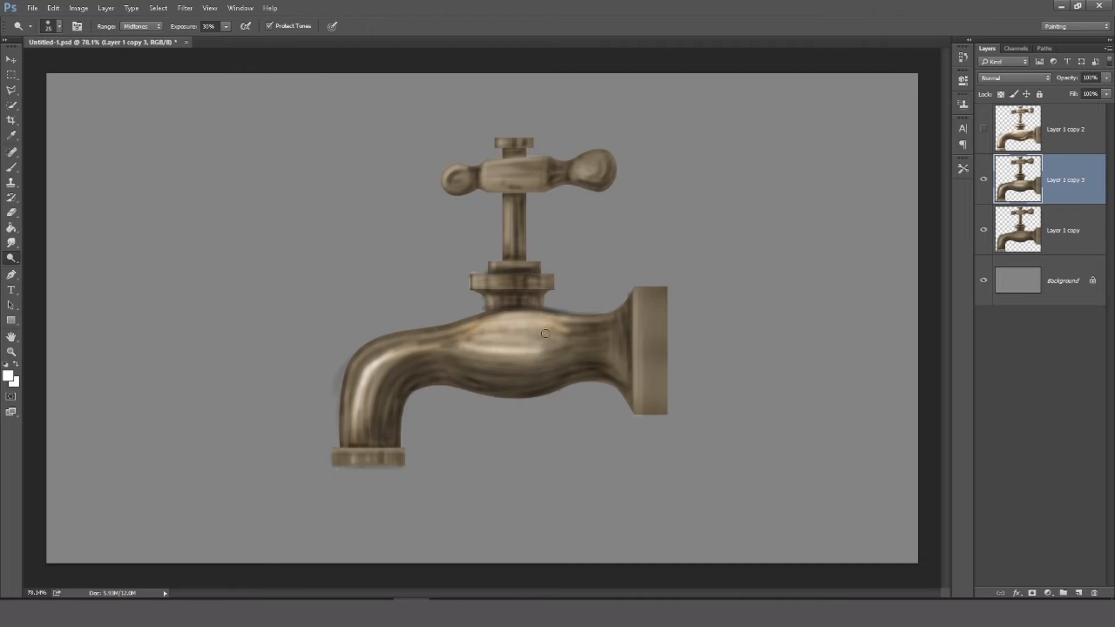
{"action": "mouse_move", "coordinate": [451, 343]}
{"action": "left_mouse_down"}
{"action": "mouse_move", "coordinate": [501, 317]}
{"action": "mouse_move", "coordinate": [458, 330]}
{"action": "mouse_move", "coordinate": [546, 335]}
{"action": "left_mouse_up"}
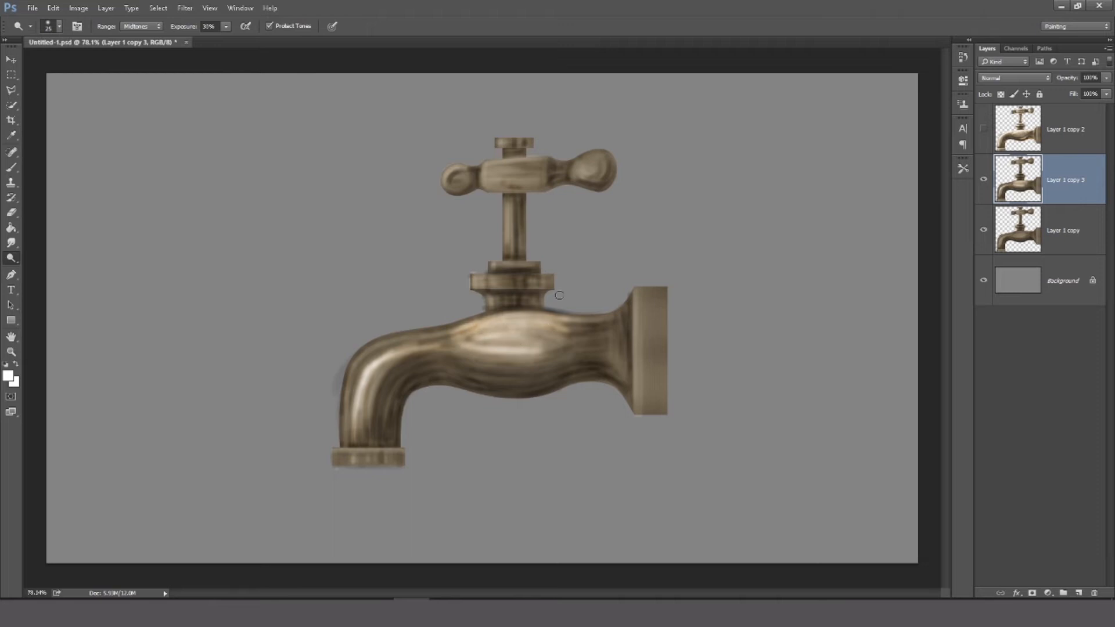
{"action": "key", "text": "ctrl+z"}
Dodge highlights with a smaller brush on the collar rims, down the stem and on the handle's central block.
{"action": "key", "text": "bracketleft"}
{"action": "mouse_move", "coordinate": [467, 277]}
{"action": "left_mouse_down"}
{"action": "mouse_move", "coordinate": [556, 275]}
{"action": "mouse_move", "coordinate": [470, 274]}
{"action": "mouse_move", "coordinate": [526, 263]}
{"action": "left_mouse_up"}
{"action": "left_click", "coordinate": [565, 264], "text": "shift"}
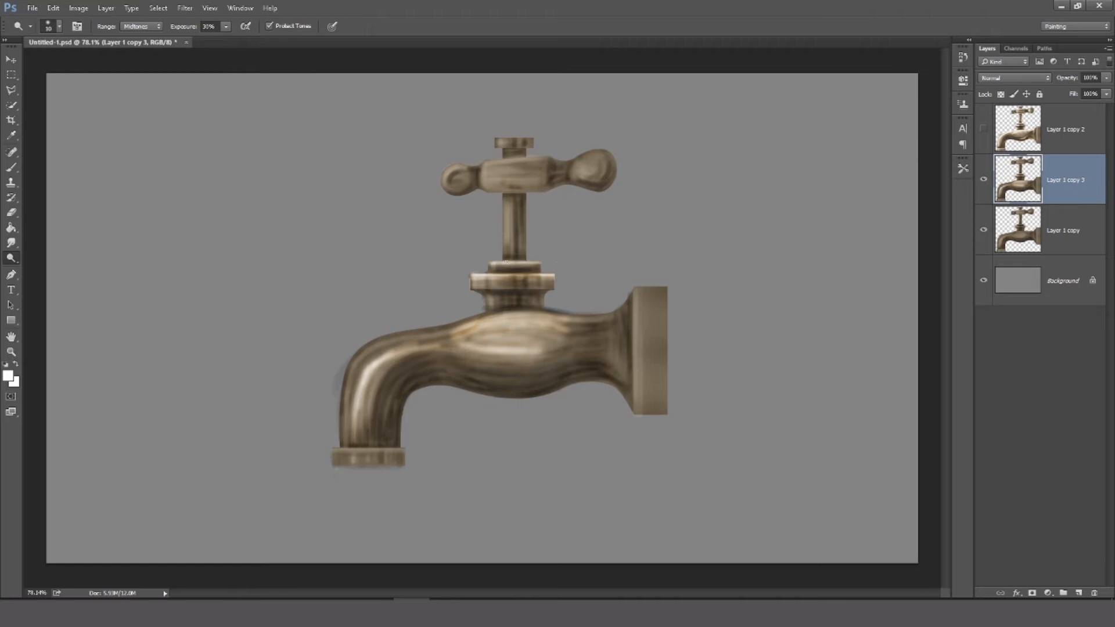
{"action": "left_click_drag", "start_coordinate": [503, 200], "coordinate": [511, 252]}
{"action": "mouse_move", "coordinate": [502, 163]}
{"action": "left_mouse_down"}
{"action": "mouse_move", "coordinate": [488, 164]}
{"action": "mouse_move", "coordinate": [507, 165]}
{"action": "left_mouse_up"}
{"action": "mouse_move", "coordinate": [521, 177]}
{"action": "left_mouse_down"}
{"action": "mouse_move", "coordinate": [497, 183]}
{"action": "mouse_move", "coordinate": [493, 168]}
{"action": "mouse_move", "coordinate": [541, 161]}
{"action": "left_mouse_up"}
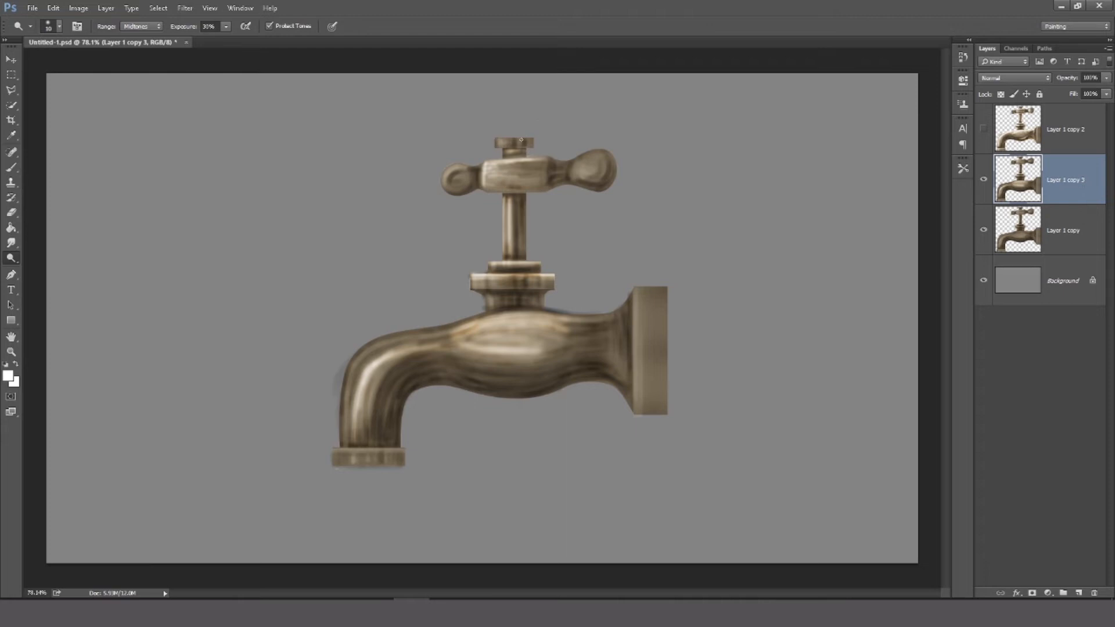
Dodge thin highlights on the top cap, both handle arms and knobs, and from the stem down through the collar.
{"action": "mouse_move", "coordinate": [542, 138]}
{"action": "left_mouse_down"}
{"action": "mouse_move", "coordinate": [495, 140]}
{"action": "mouse_move", "coordinate": [547, 137]}
{"action": "left_mouse_up"}
{"action": "mouse_move", "coordinate": [454, 175]}
{"action": "left_mouse_down"}
{"action": "mouse_move", "coordinate": [510, 138]}
{"action": "mouse_move", "coordinate": [458, 164]}
{"action": "mouse_move", "coordinate": [505, 162]}
{"action": "mouse_move", "coordinate": [473, 170]}
{"action": "left_mouse_up"}
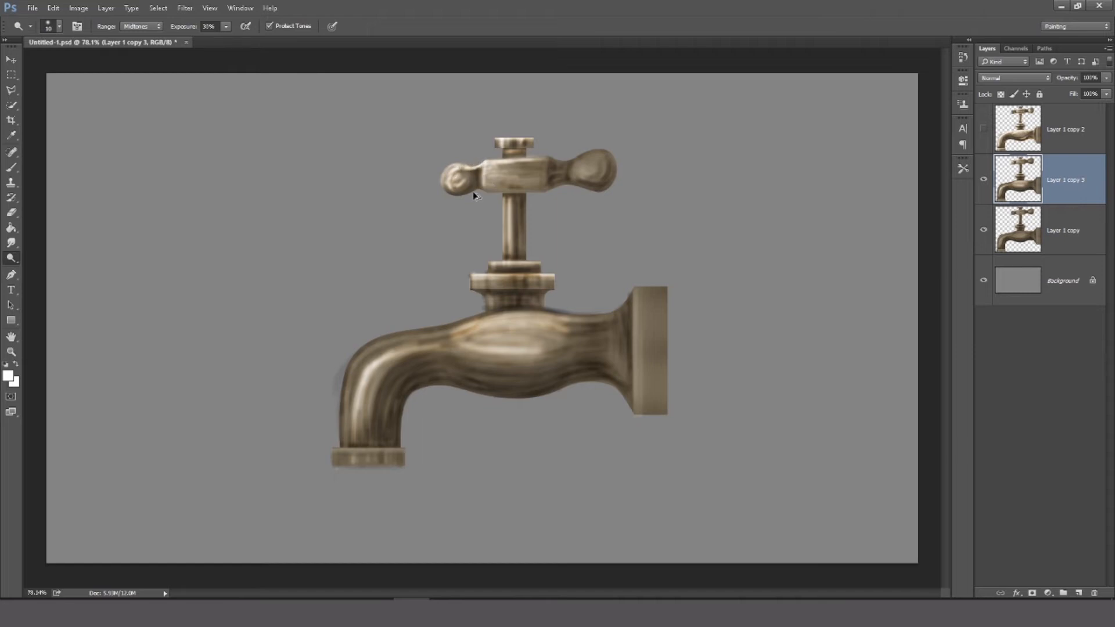
{"action": "mouse_move", "coordinate": [518, 192]}
{"action": "left_mouse_down"}
{"action": "mouse_move", "coordinate": [486, 191]}
{"action": "mouse_move", "coordinate": [494, 186]}
{"action": "left_mouse_up"}
{"action": "mouse_move", "coordinate": [585, 157]}
{"action": "left_mouse_down"}
{"action": "mouse_move", "coordinate": [601, 176]}
{"action": "mouse_move", "coordinate": [579, 176]}
{"action": "mouse_move", "coordinate": [596, 192]}
{"action": "mouse_move", "coordinate": [613, 178]}
{"action": "mouse_move", "coordinate": [587, 142]}
{"action": "mouse_move", "coordinate": [585, 154]}
{"action": "mouse_move", "coordinate": [617, 160]}
{"action": "mouse_move", "coordinate": [599, 195]}
{"action": "mouse_move", "coordinate": [608, 157]}
{"action": "mouse_move", "coordinate": [594, 185]}
{"action": "mouse_move", "coordinate": [583, 162]}
{"action": "mouse_move", "coordinate": [579, 177]}
{"action": "mouse_move", "coordinate": [584, 153]}
{"action": "mouse_move", "coordinate": [573, 159]}
{"action": "mouse_move", "coordinate": [619, 151]}
{"action": "left_mouse_up"}
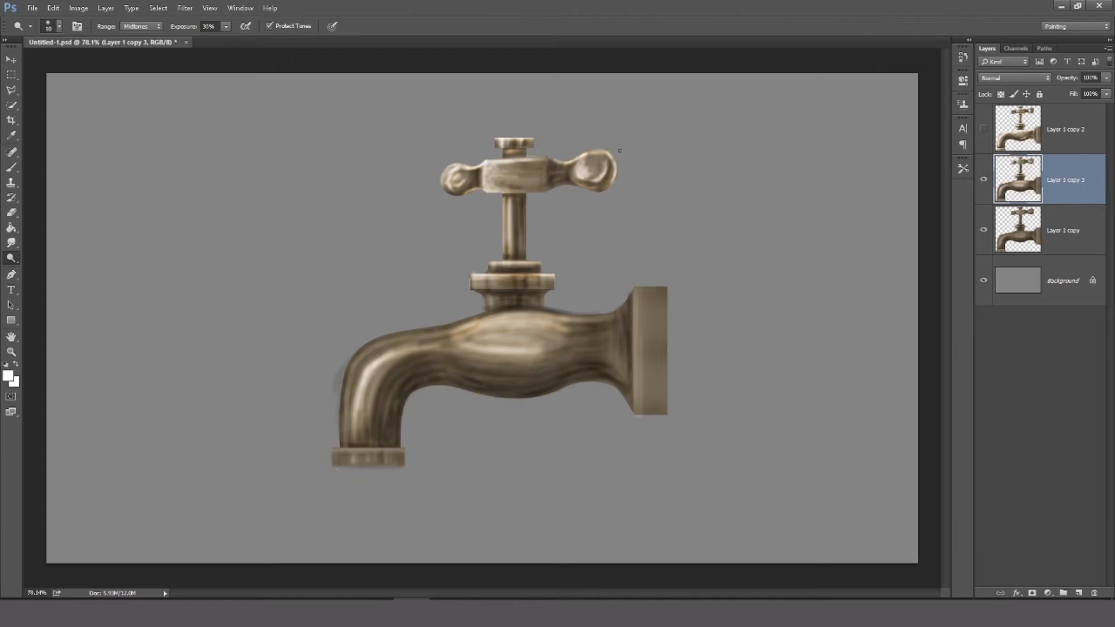
{"action": "left_click_drag", "start_coordinate": [541, 166], "coordinate": [577, 155]}
{"action": "mouse_move", "coordinate": [507, 197]}
{"action": "left_mouse_down"}
{"action": "mouse_move", "coordinate": [532, 205]}
{"action": "mouse_move", "coordinate": [525, 250]}
{"action": "mouse_move", "coordinate": [525, 197]}
{"action": "mouse_move", "coordinate": [512, 266]}
{"action": "mouse_move", "coordinate": [524, 263]}
{"action": "mouse_move", "coordinate": [491, 273]}
{"action": "mouse_move", "coordinate": [539, 263]}
{"action": "mouse_move", "coordinate": [552, 281]}
{"action": "mouse_move", "coordinate": [491, 277]}
{"action": "mouse_move", "coordinate": [483, 289]}
{"action": "mouse_move", "coordinate": [479, 271]}
{"action": "mouse_move", "coordinate": [469, 296]}
{"action": "mouse_move", "coordinate": [474, 275]}
{"action": "mouse_move", "coordinate": [473, 288]}
{"action": "mouse_move", "coordinate": [555, 201]}
{"action": "mouse_move", "coordinate": [478, 300]}
{"action": "mouse_move", "coordinate": [473, 291]}
{"action": "mouse_move", "coordinate": [528, 289]}
{"action": "mouse_move", "coordinate": [468, 288]}
{"action": "mouse_move", "coordinate": [554, 279]}
{"action": "mouse_move", "coordinate": [525, 232]}
{"action": "mouse_move", "coordinate": [504, 297]}
{"action": "left_mouse_up"}
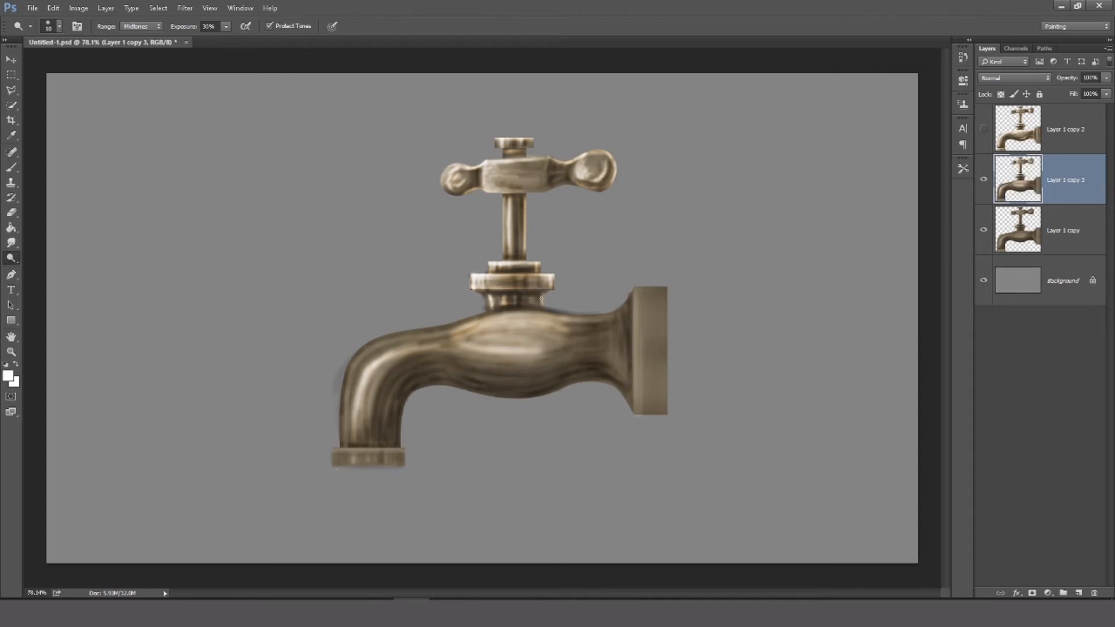
Dodge a bright edge along the neck flaring towards the wall flange and hide Layer 1 copy.
{"action": "mouse_move", "coordinate": [535, 310]}
{"action": "left_mouse_down"}
{"action": "mouse_move", "coordinate": [460, 322]}
{"action": "mouse_move", "coordinate": [569, 315]}
{"action": "mouse_move", "coordinate": [537, 308]}
{"action": "mouse_move", "coordinate": [596, 316]}
{"action": "mouse_move", "coordinate": [580, 318]}
{"action": "mouse_move", "coordinate": [633, 294]}
{"action": "mouse_move", "coordinate": [628, 334]}
{"action": "mouse_move", "coordinate": [641, 347]}
{"action": "mouse_move", "coordinate": [637, 284]}
{"action": "mouse_move", "coordinate": [641, 309]}
{"action": "mouse_move", "coordinate": [618, 341]}
{"action": "mouse_move", "coordinate": [624, 300]}
{"action": "mouse_move", "coordinate": [611, 328]}
{"action": "mouse_move", "coordinate": [610, 309]}
{"action": "mouse_move", "coordinate": [604, 318]}
{"action": "mouse_move", "coordinate": [612, 326]}
{"action": "mouse_move", "coordinate": [614, 312]}
{"action": "mouse_move", "coordinate": [612, 350]}
{"action": "mouse_move", "coordinate": [621, 306]}
{"action": "mouse_move", "coordinate": [615, 357]}
{"action": "mouse_move", "coordinate": [645, 280]}
{"action": "mouse_move", "coordinate": [594, 328]}
{"action": "mouse_move", "coordinate": [606, 331]}
{"action": "mouse_move", "coordinate": [588, 323]}
{"action": "mouse_move", "coordinate": [608, 333]}
{"action": "mouse_move", "coordinate": [591, 343]}
{"action": "mouse_move", "coordinate": [624, 376]}
{"action": "mouse_move", "coordinate": [634, 404]}
{"action": "left_mouse_up"}
{"action": "key", "text": "]"}
{"action": "left_click", "coordinate": [984, 230]}
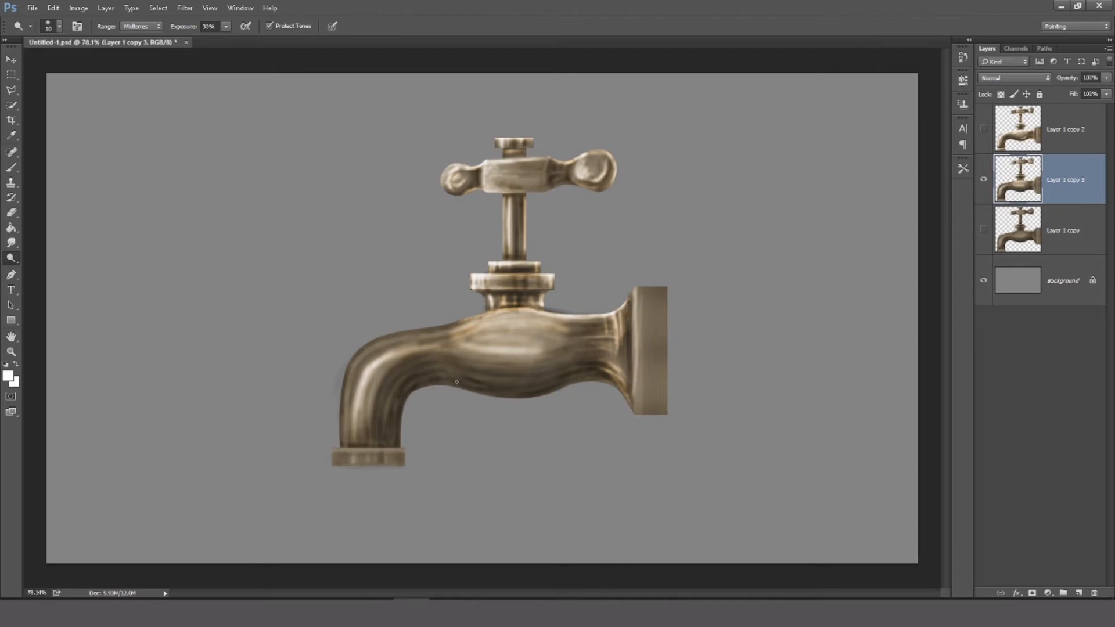
Dodge streaks across the body's bulge and its upper highlight, plus the underside of the neck near the wall flange.
{"action": "left_click_drag", "start_coordinate": [473, 374], "coordinate": [537, 378]}
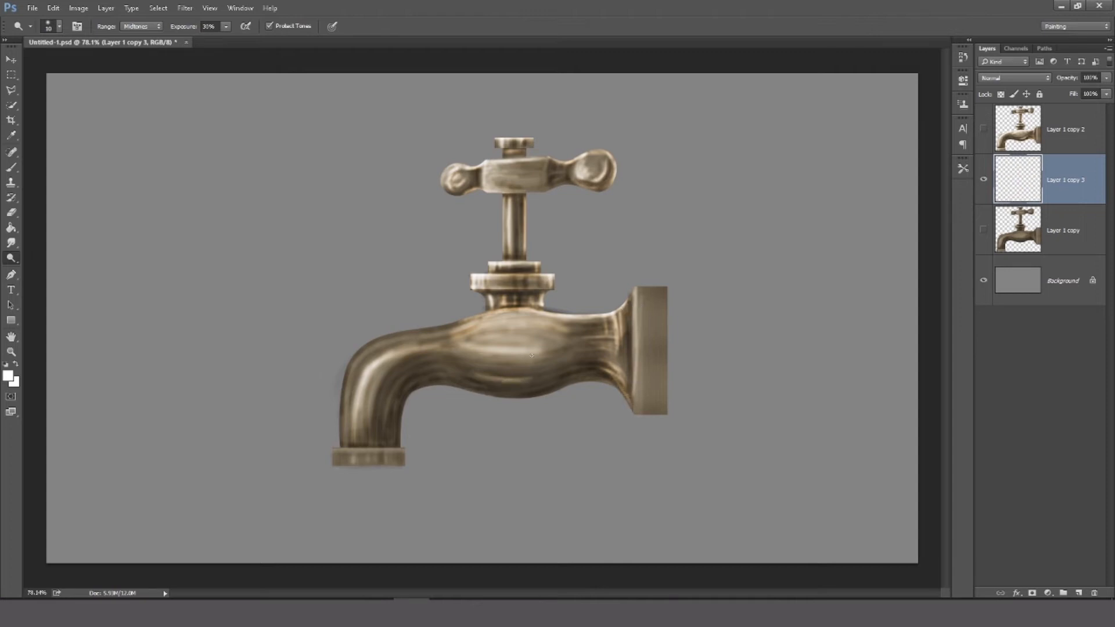
{"action": "left_click_drag", "start_coordinate": [477, 331], "coordinate": [561, 324]}
{"action": "key", "text": "["}
{"action": "key", "text": "["}
{"action": "mouse_move", "coordinate": [493, 337]}
{"action": "left_mouse_down"}
{"action": "mouse_move", "coordinate": [580, 323]}
{"action": "mouse_move", "coordinate": [540, 317]}
{"action": "mouse_move", "coordinate": [614, 316]}
{"action": "mouse_move", "coordinate": [585, 323]}
{"action": "left_mouse_up"}
{"action": "key", "text": "bracketright"}
{"action": "mouse_move", "coordinate": [591, 380]}
{"action": "left_mouse_down"}
{"action": "mouse_move", "coordinate": [612, 396]}
{"action": "mouse_move", "coordinate": [584, 382]}
{"action": "mouse_move", "coordinate": [592, 392]}
{"action": "mouse_move", "coordinate": [613, 387]}
{"action": "mouse_move", "coordinate": [633, 420]}
{"action": "mouse_move", "coordinate": [588, 385]}
{"action": "left_mouse_up"}
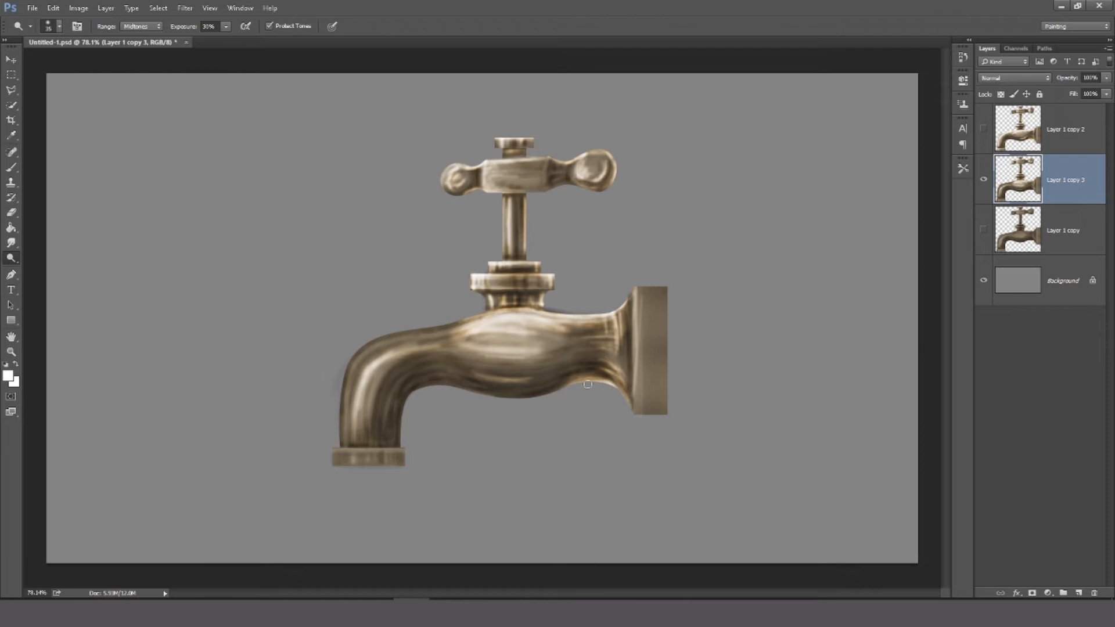
Dodge a bright rim along the spout's inner bend with a 20 px brush.
{"action": "key", "text": "bracketleft"}
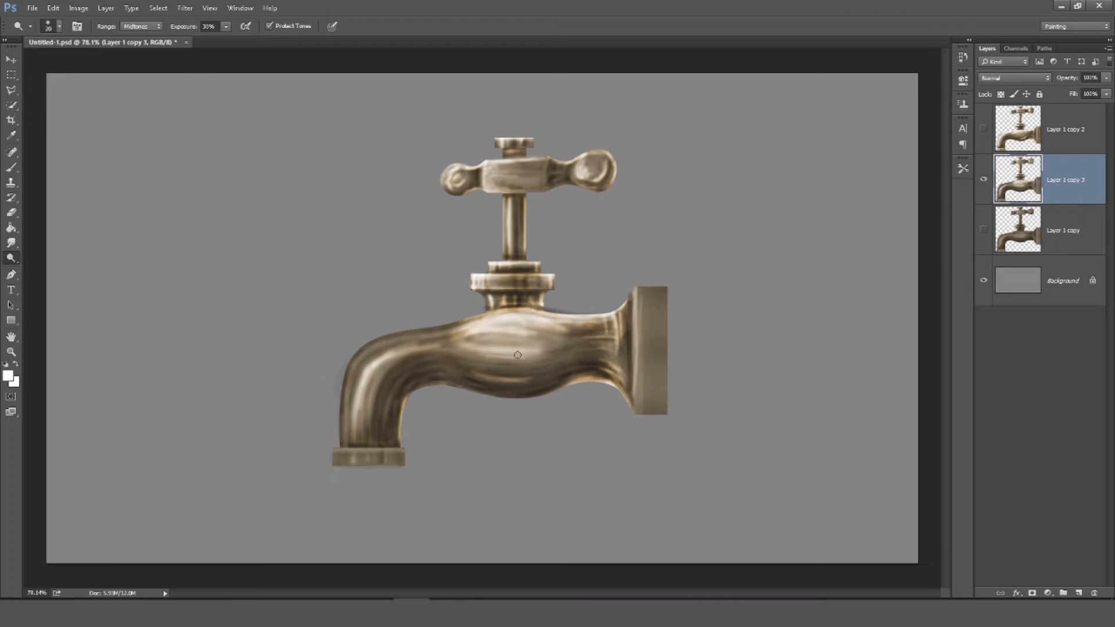
{"action": "mouse_move", "coordinate": [429, 385]}
{"action": "left_mouse_down"}
{"action": "mouse_move", "coordinate": [407, 396]}
{"action": "mouse_move", "coordinate": [483, 400]}
{"action": "mouse_move", "coordinate": [443, 385]}
{"action": "left_mouse_up"}
{"action": "mouse_move", "coordinate": [401, 419]}
{"action": "left_mouse_down"}
{"action": "mouse_move", "coordinate": [356, 432]}
{"action": "mouse_move", "coordinate": [367, 352]}
{"action": "mouse_move", "coordinate": [452, 355]}
{"action": "left_mouse_up"}
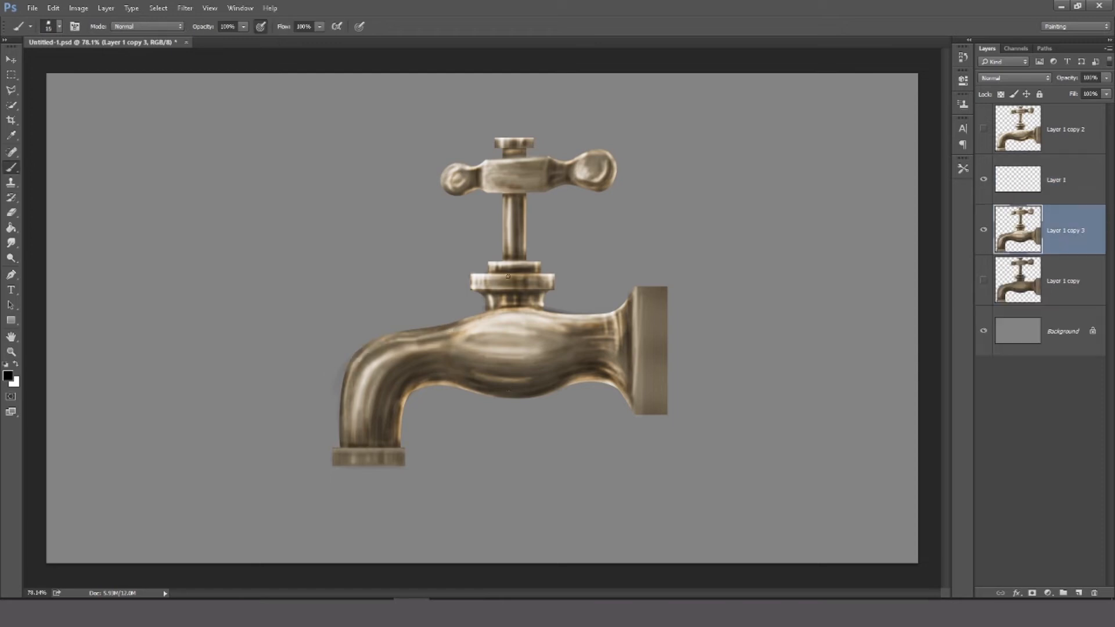
Dodge Layer 1 copy 3 at 50% exposure along the spout's outer edge, down its bend and over the top of the body.
{"action": "key", "text": "d"}
{"action": "key", "text": "0"}
{"action": "mouse_move", "coordinate": [392, 330]}
{"action": "left_mouse_down"}
{"action": "mouse_move", "coordinate": [342, 377]}
{"action": "mouse_move", "coordinate": [341, 439]}
{"action": "mouse_move", "coordinate": [366, 345]}
{"action": "mouse_move", "coordinate": [485, 314]}
{"action": "mouse_move", "coordinate": [365, 346]}
{"action": "mouse_move", "coordinate": [341, 445]}
{"action": "left_mouse_up"}
{"action": "key", "text": "bracketleft"}
{"action": "key", "text": "bracketleft"}
{"action": "key", "text": "bracketright"}
{"action": "key", "text": "5"}
{"action": "left_click_drag", "start_coordinate": [358, 387], "coordinate": [354, 431]}
{"action": "mouse_move", "coordinate": [353, 431]}
{"action": "left_mouse_down"}
{"action": "mouse_move", "coordinate": [375, 360]}
{"action": "mouse_move", "coordinate": [534, 326]}
{"action": "mouse_move", "coordinate": [512, 324]}
{"action": "mouse_move", "coordinate": [568, 332]}
{"action": "left_mouse_up"}
{"action": "mouse_move", "coordinate": [462, 340]}
{"action": "left_mouse_down"}
{"action": "mouse_move", "coordinate": [490, 324]}
{"action": "mouse_move", "coordinate": [477, 326]}
{"action": "mouse_move", "coordinate": [558, 316]}
{"action": "left_mouse_up"}
Dodge the body's lower rim, the spout's inner edge and the outlet ring, undoing the last stroke.
{"action": "left_click_drag", "start_coordinate": [485, 394], "coordinate": [559, 386]}
{"action": "left_click_drag", "start_coordinate": [547, 395], "coordinate": [484, 395]}
{"action": "mouse_move", "coordinate": [402, 408]}
{"action": "left_mouse_down"}
{"action": "mouse_move", "coordinate": [399, 444]}
{"action": "mouse_move", "coordinate": [335, 450]}
{"action": "mouse_move", "coordinate": [405, 449]}
{"action": "mouse_move", "coordinate": [403, 463]}
{"action": "left_mouse_up"}
{"action": "left_click_drag", "start_coordinate": [334, 450], "coordinate": [334, 465]}
{"action": "mouse_move", "coordinate": [341, 453]}
{"action": "left_mouse_down"}
{"action": "mouse_move", "coordinate": [341, 462]}
{"action": "mouse_move", "coordinate": [389, 467]}
{"action": "mouse_move", "coordinate": [384, 481]}
{"action": "mouse_move", "coordinate": [388, 467]}
{"action": "left_mouse_up"}
{"action": "key", "text": "ctrl+z"}
{"action": "key", "text": "]"}
{"action": "key", "text": "]"}
{"action": "key", "text": "]"}
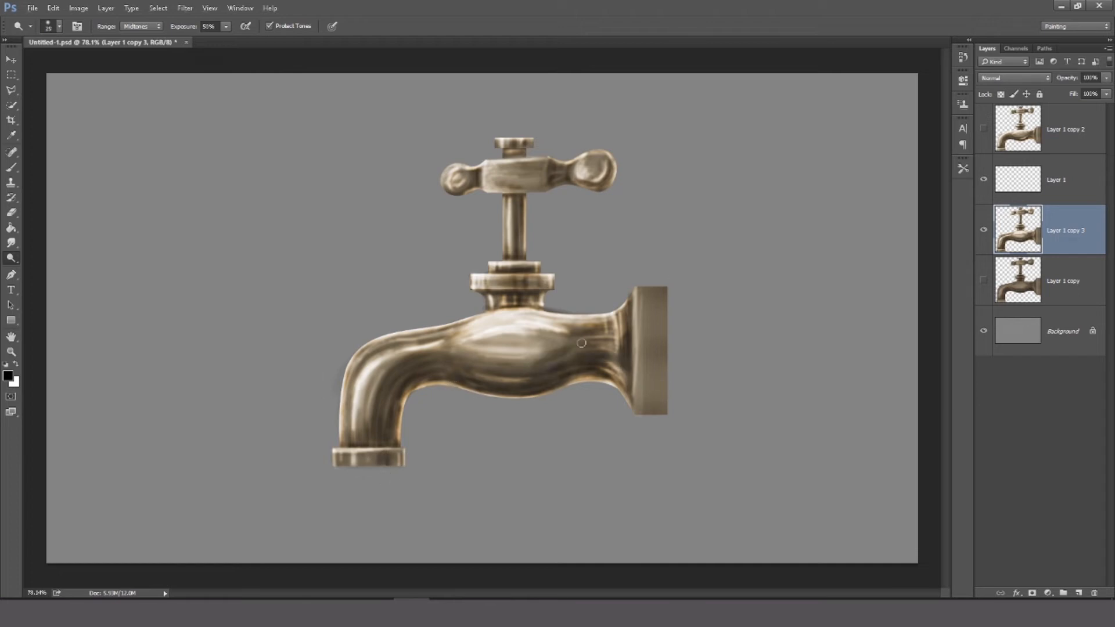
Burn the shadows at 10% exposure to deepen the dark streaks on the spout and body.
{"action": "key", "text": "alt+shift+s"}
{"action": "key", "text": "2"}
{"action": "key", "text": "1"}
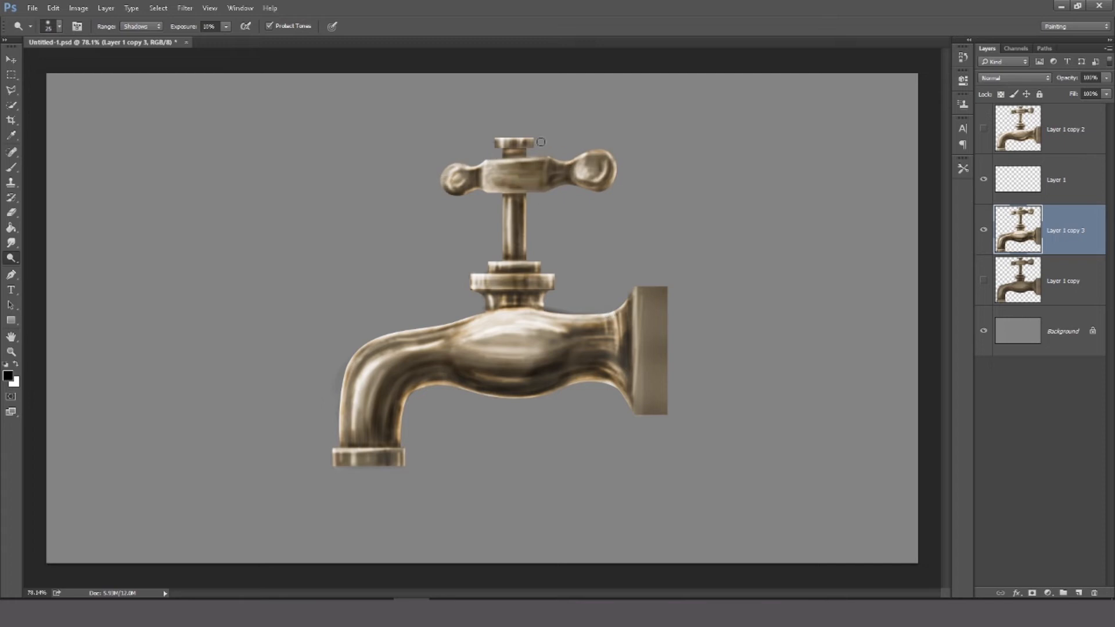
{"action": "key", "text": "ctrl+shift+n"}
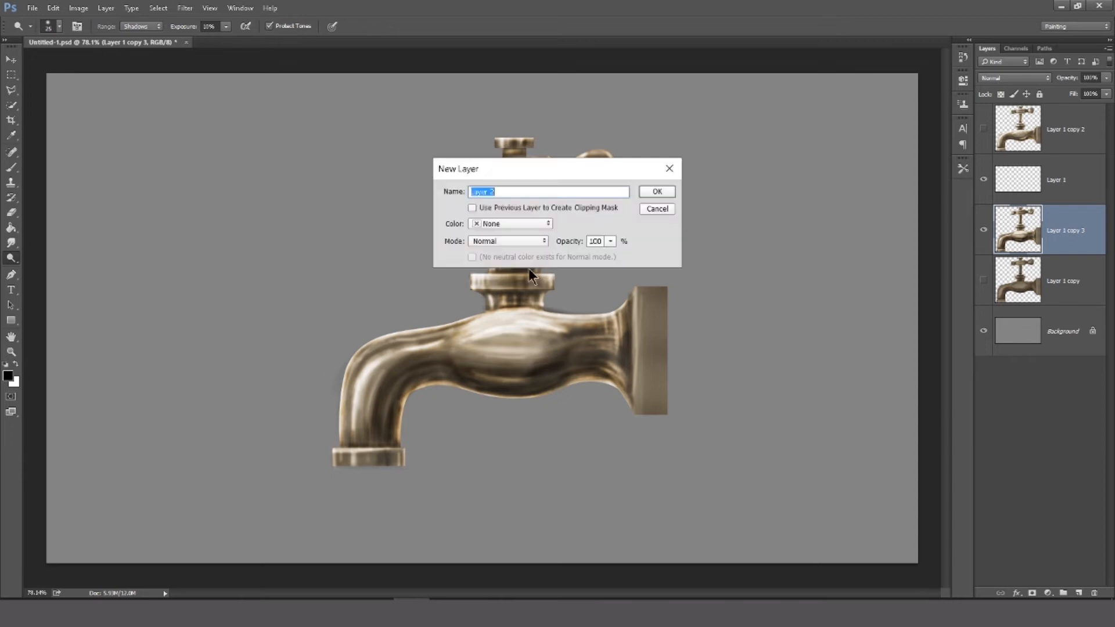
{"action": "key", "text": "Return"}
{"action": "key", "text": "i"}
{"action": "left_click", "coordinate": [422, 366]}
{"action": "key", "text": "b"}
{"action": "right_click", "coordinate": [400, 255]}
{"action": "double_click", "coordinate": [614, 440]}
{"action": "mouse_move", "coordinate": [375, 421]}
{"action": "left_mouse_down"}
{"action": "mouse_move", "coordinate": [380, 397]}
{"action": "mouse_move", "coordinate": [405, 375]}
{"action": "left_mouse_up"}
{"action": "left_click_drag", "start_coordinate": [476, 343], "coordinate": [530, 333]}
{"action": "left_click", "coordinate": [617, 344], "text": "alt"}
{"action": "left_click_drag", "start_coordinate": [373, 374], "coordinate": [359, 413]}
{"action": "left_click", "coordinate": [363, 380], "text": "alt"}
{"action": "key", "text": "bracketleft"}
{"action": "key", "text": "bracketleft"}
{"action": "key", "text": "bracketleft"}
{"action": "key", "text": "bracketleft"}
{"action": "left_click_drag", "start_coordinate": [378, 360], "coordinate": [423, 353]}
{"action": "right_click", "coordinate": [428, 353]}
{"action": "key", "text": "Escape"}
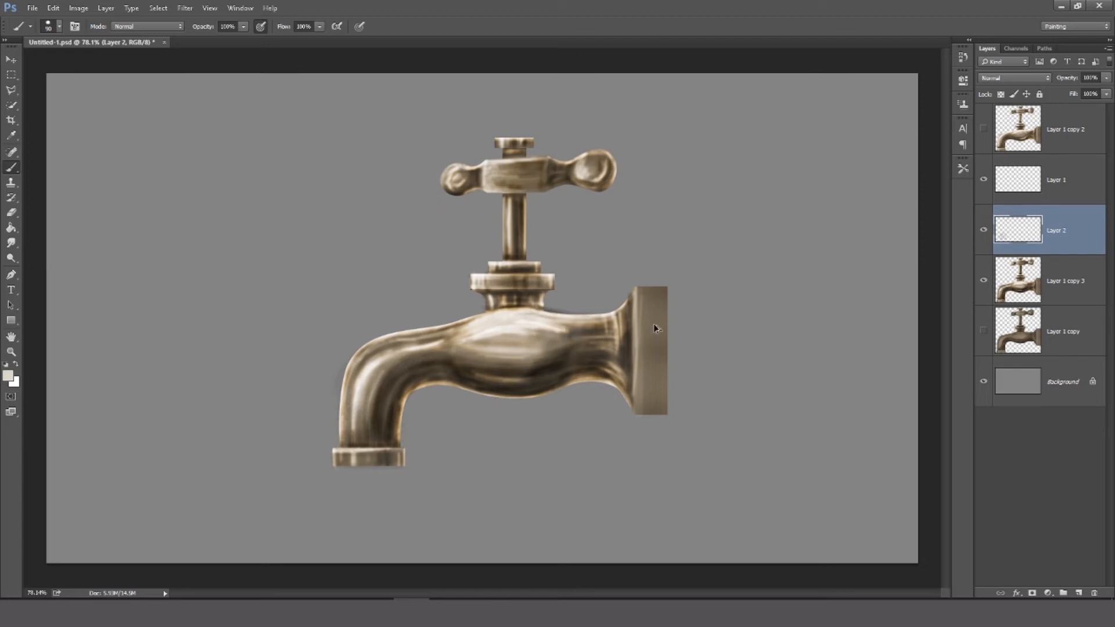
Give the Dodge tool a speckled bristle brush tip and set its range to Midtones.
{"action": "key", "text": "o"}
{"action": "right_click", "coordinate": [431, 324]}
{"action": "left_click", "coordinate": [536, 548]}
{"action": "left_click", "coordinate": [429, 457]}
{"action": "mouse_move", "coordinate": [370, 380]}
{"action": "left_mouse_down"}
{"action": "mouse_move", "coordinate": [364, 399]}
{"action": "mouse_move", "coordinate": [366, 388]}
{"action": "left_mouse_up"}
{"action": "left_click", "coordinate": [141, 27]}
{"action": "left_click", "coordinate": [139, 42]}
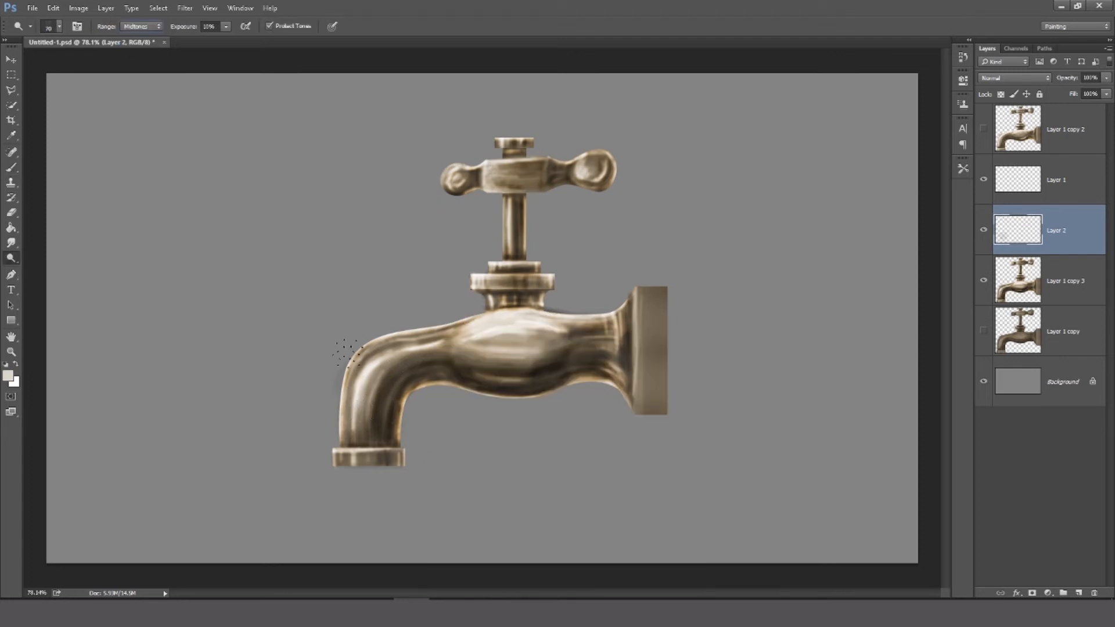
Delete Layer 2 and return to Layer 1 copy 3.
{"action": "left_click", "coordinate": [1058, 295]}
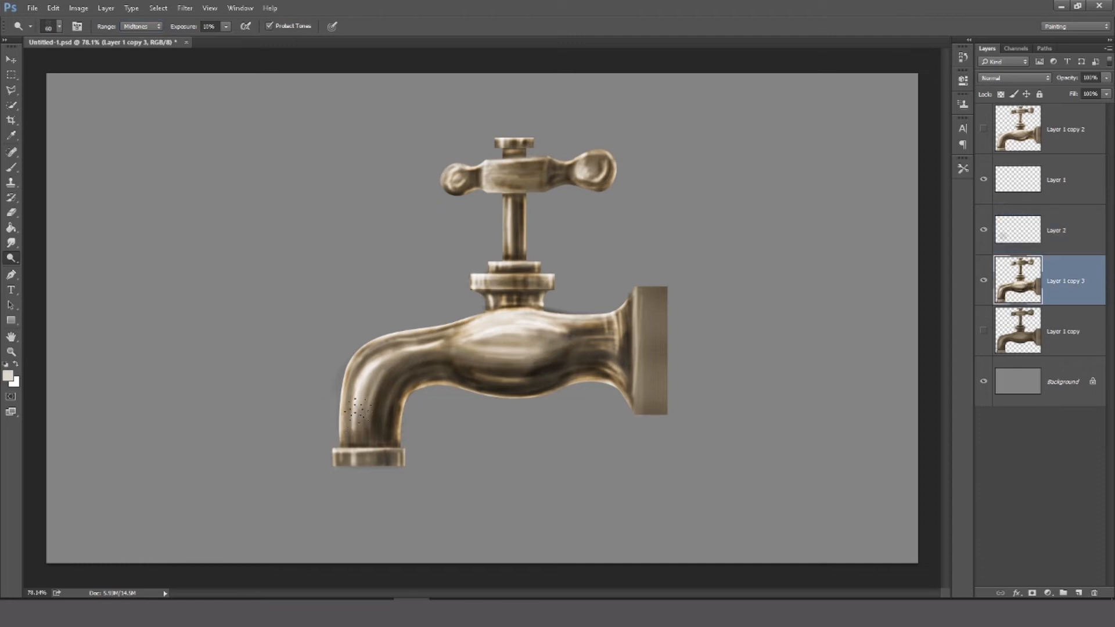
{"action": "left_click", "coordinate": [1052, 230]}
{"action": "key", "text": "Delete"}
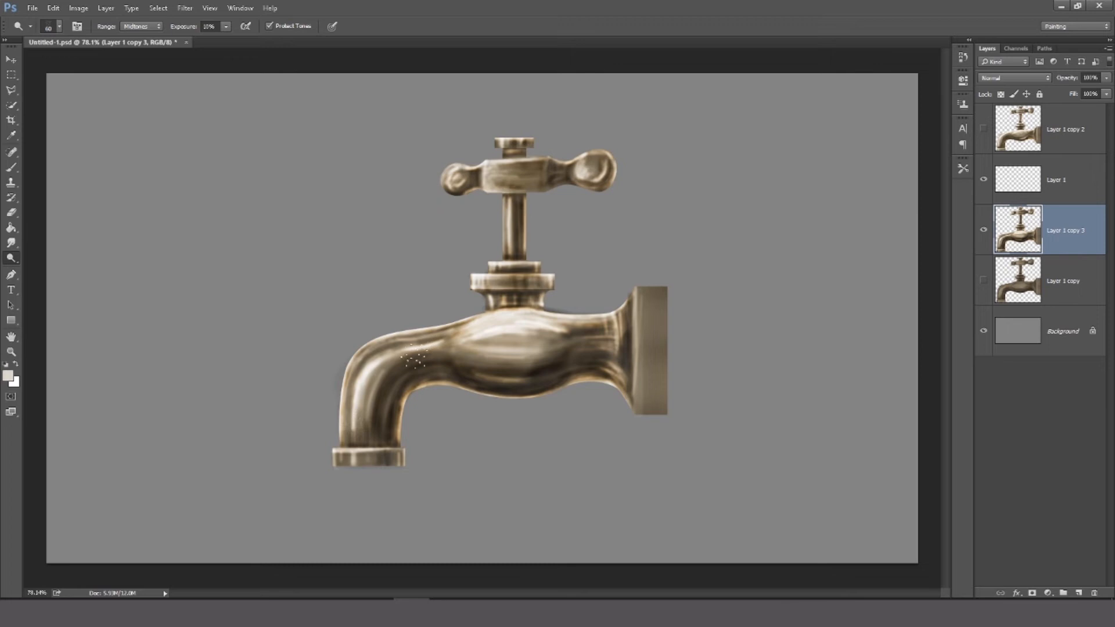
Dodge streaky highlights with the speckled brush along the spout bend and, at 50% exposure, on the handle's central block.
{"action": "left_click_drag", "start_coordinate": [407, 368], "coordinate": [380, 359]}
{"action": "key", "text": "0"}
{"action": "left_click_drag", "start_coordinate": [447, 356], "coordinate": [397, 368]}
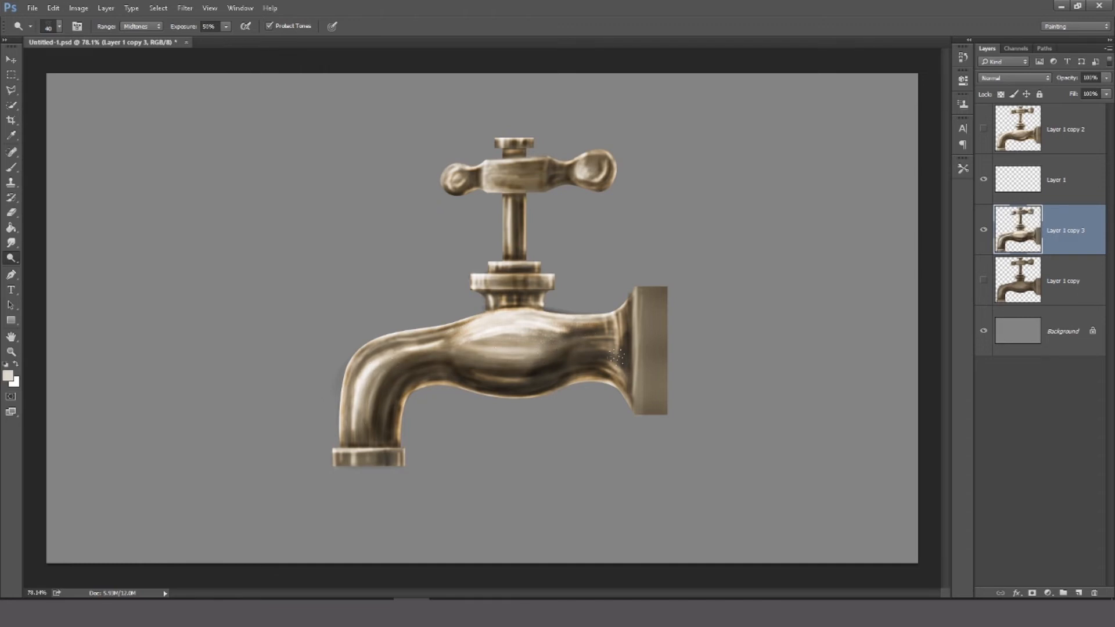
{"action": "mouse_move", "coordinate": [499, 172]}
{"action": "left_mouse_down"}
{"action": "mouse_move", "coordinate": [518, 168]}
{"action": "mouse_move", "coordinate": [520, 180]}
{"action": "left_mouse_up"}
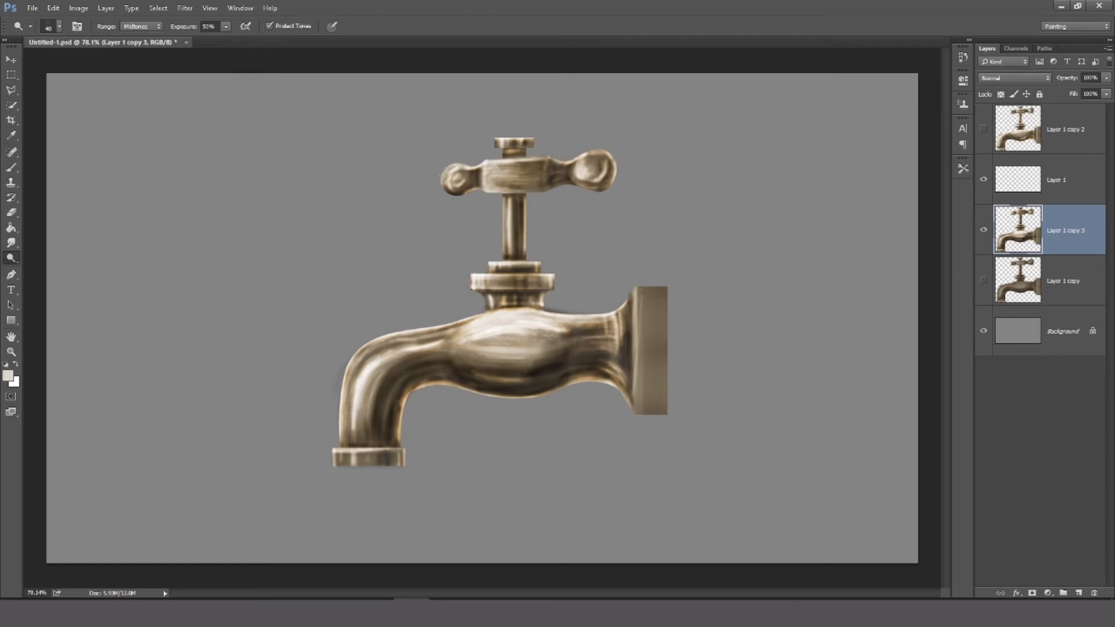
Burn textured dark streaks across the body's bulge and towards the spout using another brush tip.
{"action": "key", "text": "shift+o"}
{"action": "right_click", "coordinate": [513, 327]}
{"action": "double_click", "coordinate": [610, 559]}
{"action": "key", "text": "0"}
{"action": "left_click_drag", "start_coordinate": [481, 377], "coordinate": [534, 378]}
{"action": "key", "text": "bracketright"}
{"action": "mouse_move", "coordinate": [421, 361]}
{"action": "left_mouse_down"}
{"action": "mouse_move", "coordinate": [469, 346]}
{"action": "mouse_move", "coordinate": [556, 348]}
{"action": "left_mouse_up"}
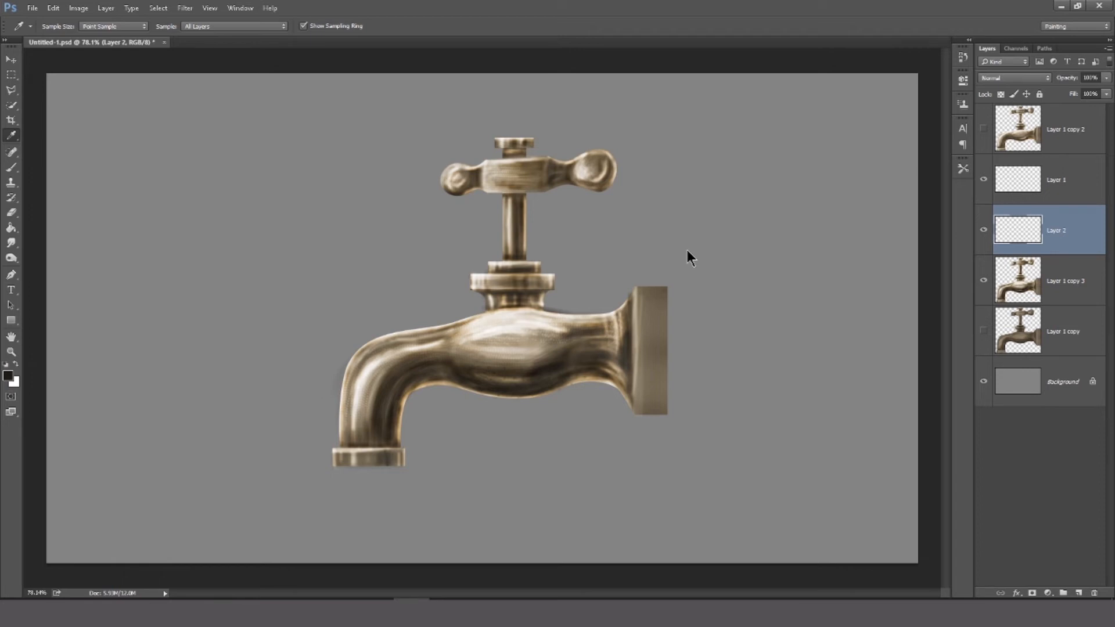
Switch to the Brush tool and reduce its size to 25 px.
{"action": "key", "text": "b"}
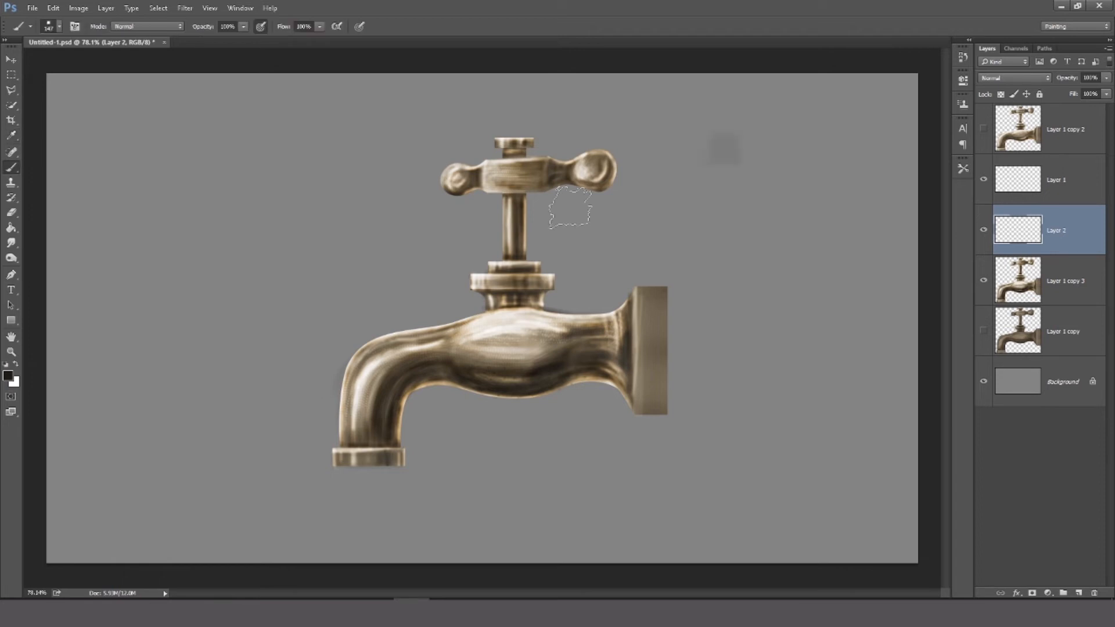
{"action": "key", "text": "bracketleft"}
{"action": "key", "text": "bracketleft"}
{"action": "key", "text": "bracketleft"}
{"action": "key", "text": "bracketleft"}
{"action": "key", "text": "bracketleft"}
{"action": "key", "text": "bracketleft"}
{"action": "key", "text": "bracketleft"}
{"action": "key", "text": "bracketleft"}
{"action": "key", "text": "bracketleft"}
{"action": "key", "text": "bracketleft"}
{"action": "key", "text": "bracketleft"}
{"action": "key", "text": "bracketleft"}
{"action": "key", "text": "bracketleft"}
{"action": "key", "text": "bracketleft"}
{"action": "key", "text": "bracketleft"}
{"action": "key", "text": "bracketleft"}
{"action": "key", "text": "bracketright"}
{"action": "key", "text": "bracketright"}
{"action": "key", "text": "bracketright"}
{"action": "key", "text": "bracketright"}
{"action": "key", "text": "bracketright"}
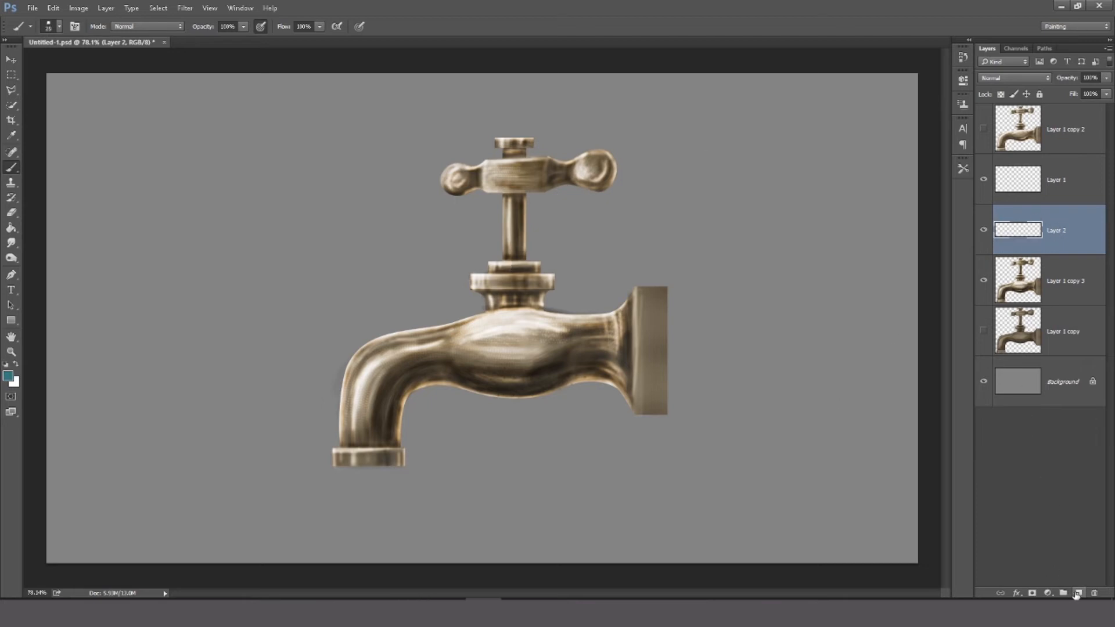
Add a layer in Multiply mode above Layer 2 and choose a muted teal foreground colour.
{"action": "left_click", "coordinate": [1077, 594]}
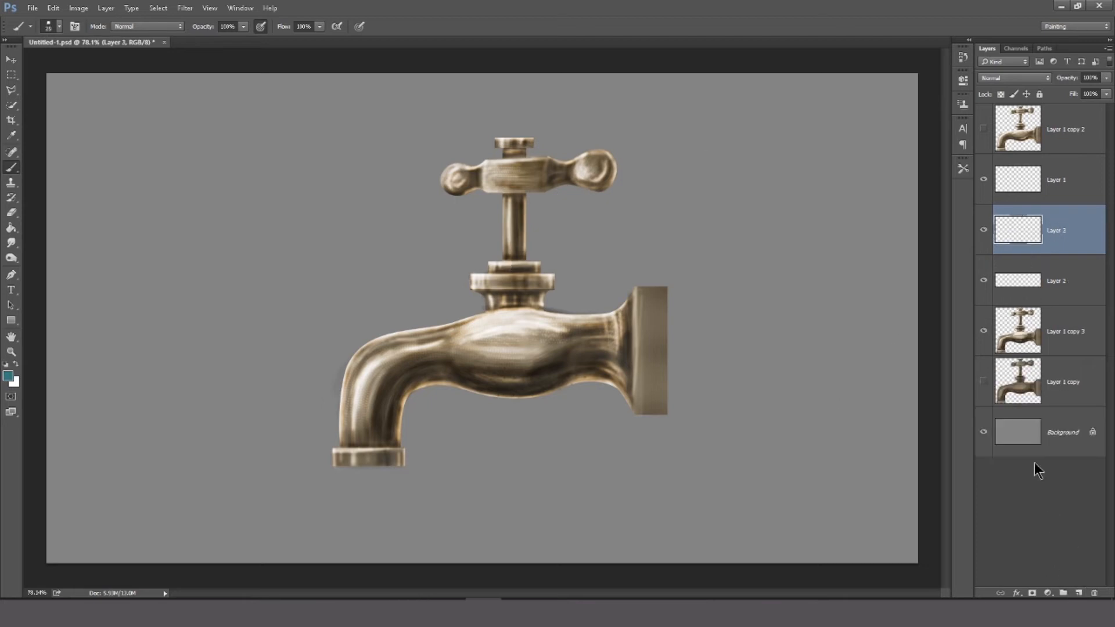
{"action": "left_click", "coordinate": [9, 376]}
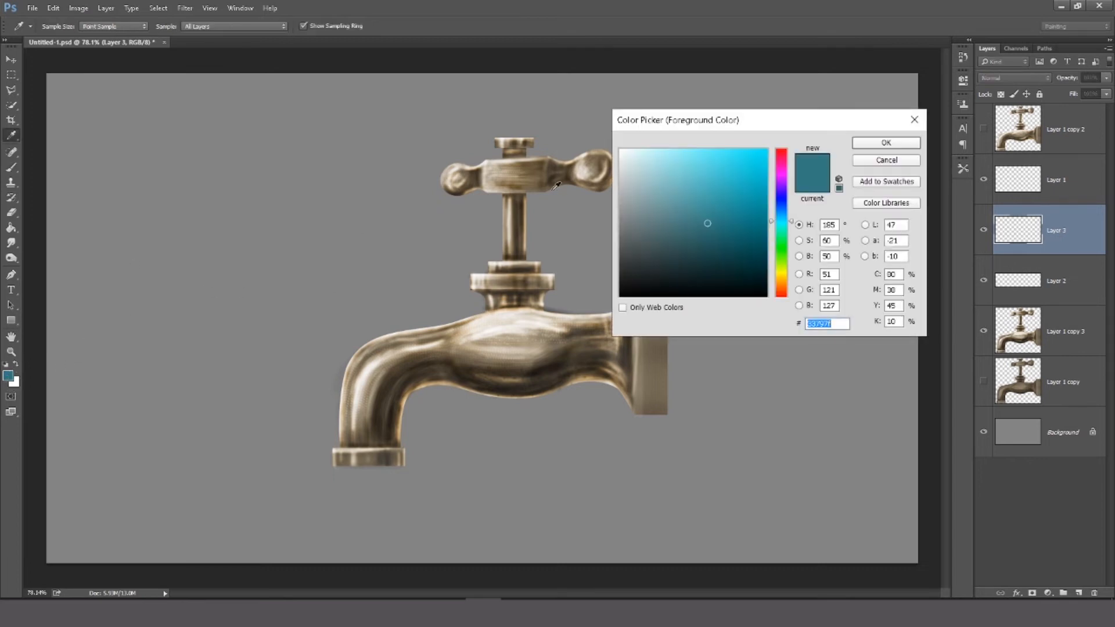
{"action": "left_click_drag", "start_coordinate": [705, 225], "coordinate": [708, 219]}
{"action": "left_click", "coordinate": [865, 142]}
{"action": "left_click", "coordinate": [1004, 78]}
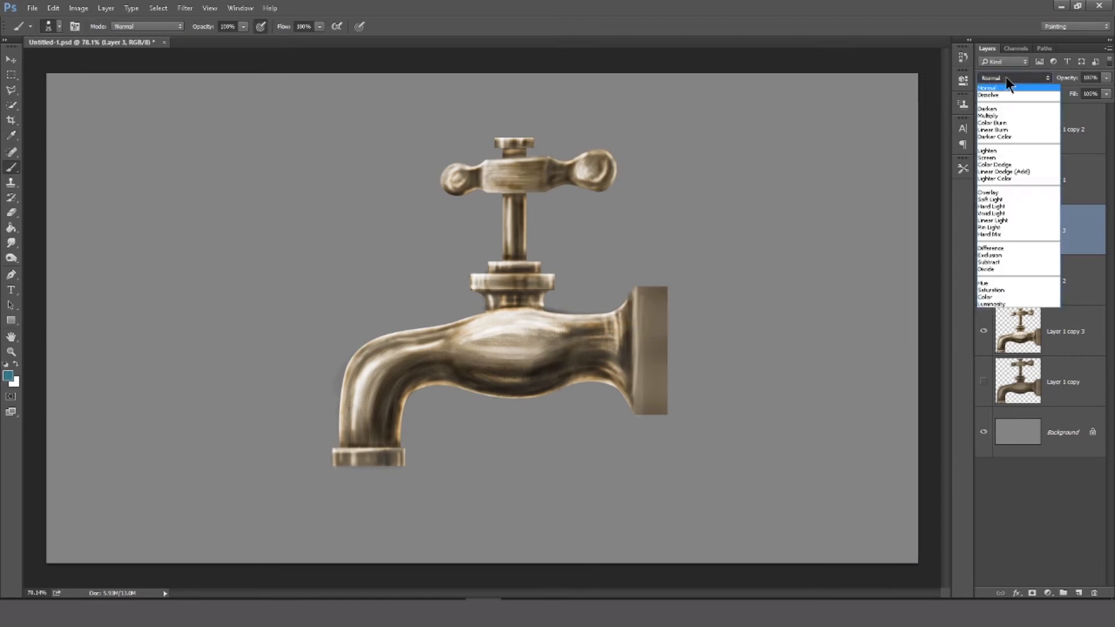
{"action": "left_click", "coordinate": [1000, 120]}
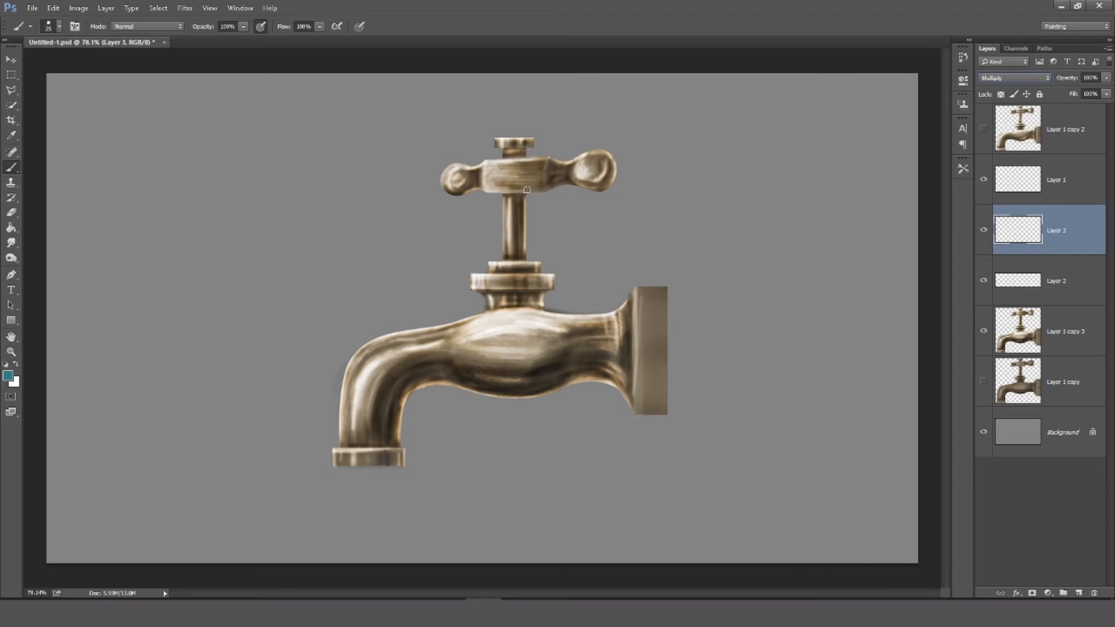
Paint teal reflections with a 15 px brush at the stem's top and the handle block's underside, undoing the last strokes.
{"action": "key", "text": "bracketleft"}
{"action": "left_click_drag", "start_coordinate": [508, 197], "coordinate": [510, 201]}
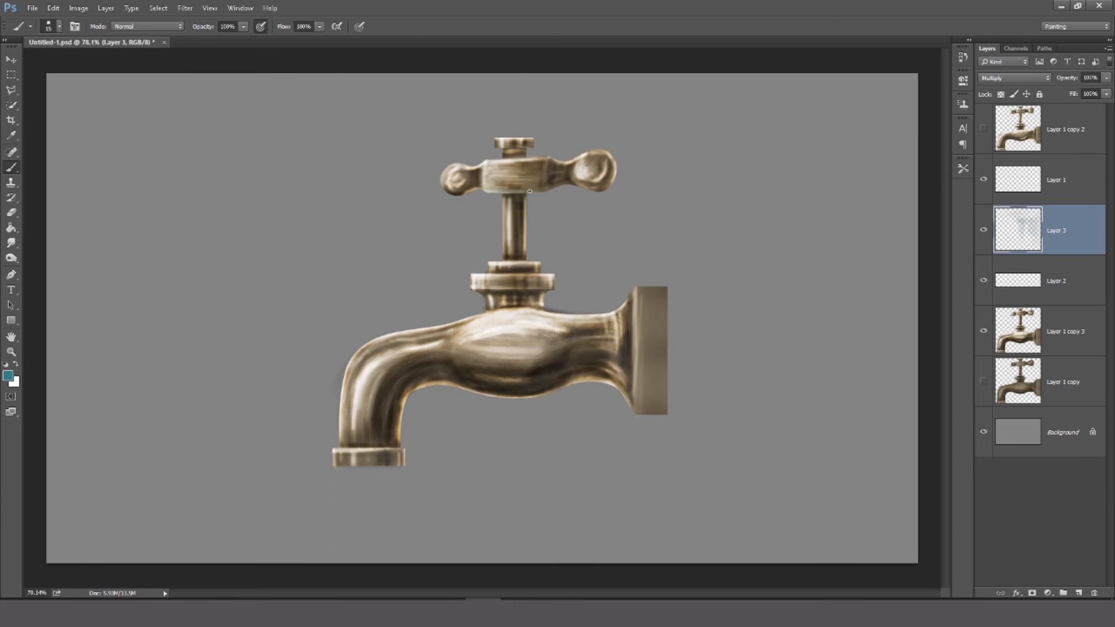
{"action": "mouse_move", "coordinate": [521, 181]}
{"action": "left_mouse_down"}
{"action": "mouse_move", "coordinate": [540, 167]}
{"action": "mouse_move", "coordinate": [504, 161]}
{"action": "mouse_move", "coordinate": [546, 192]}
{"action": "left_mouse_up"}
{"action": "key", "text": "ctrl+z"}
{"action": "key", "text": "ctrl+alt+z"}
{"action": "key", "text": "ctrl+alt+z"}
{"action": "key", "text": "ctrl+alt+z"}
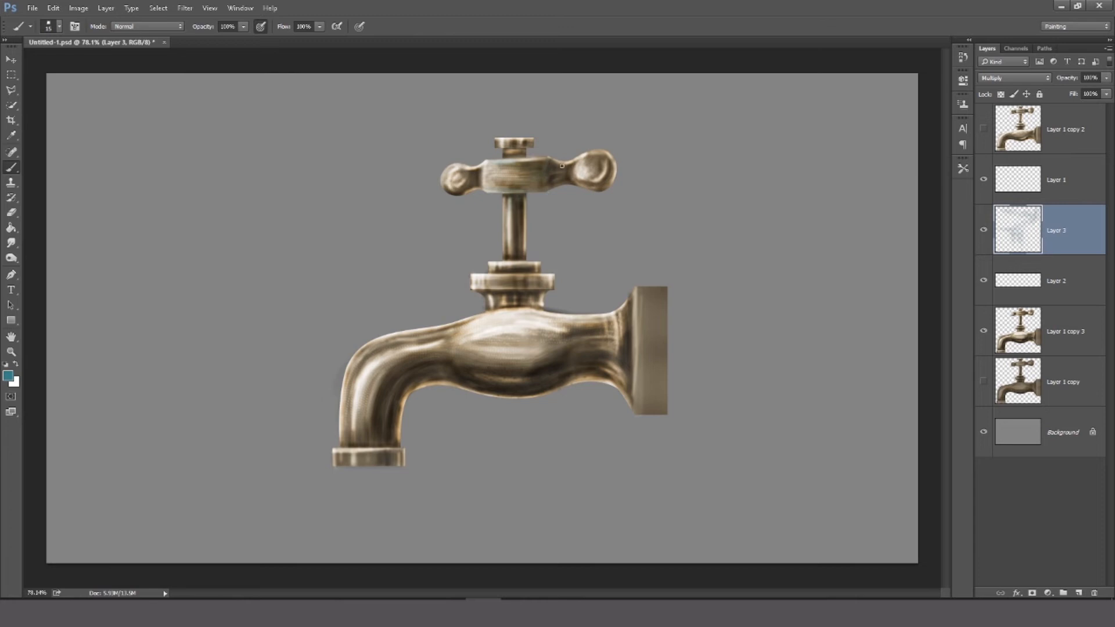
Paint teal reflections along the flared neck beside the wall flange, undoing the strokes tried on the handle's larger arm.
{"action": "left_click_drag", "start_coordinate": [575, 170], "coordinate": [601, 173]}
{"action": "key", "text": "ctrl+alt+z"}
{"action": "left_click_drag", "start_coordinate": [630, 318], "coordinate": [627, 312]}
{"action": "left_click_drag", "start_coordinate": [551, 174], "coordinate": [564, 168]}
{"action": "key", "text": "ctrl+alt+z"}
{"action": "left_click_drag", "start_coordinate": [622, 319], "coordinate": [624, 377]}
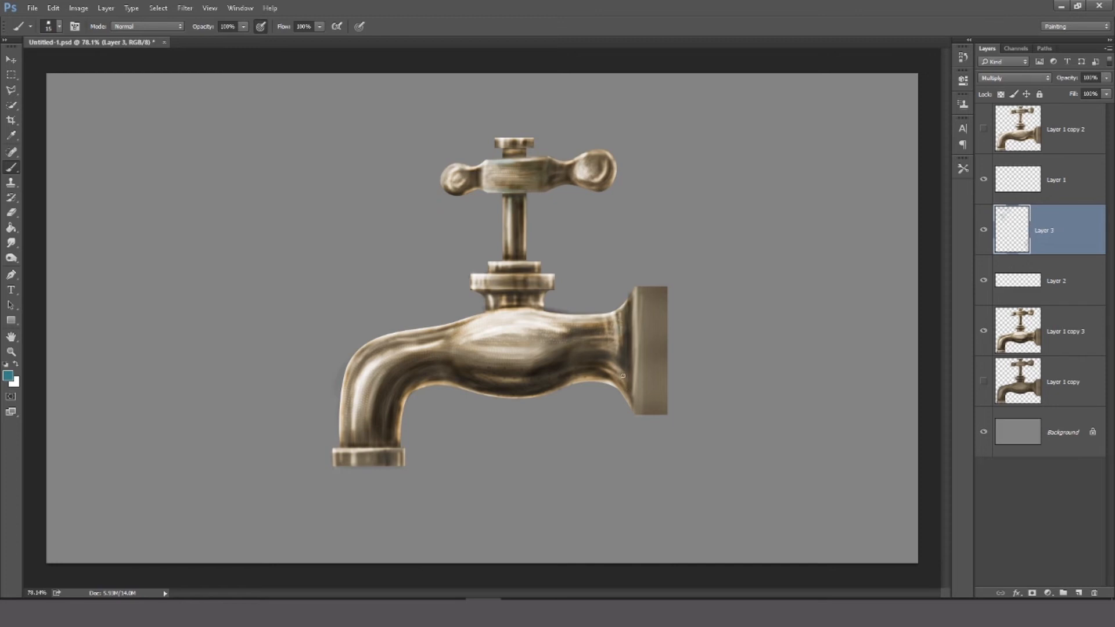
{"action": "left_click_drag", "start_coordinate": [629, 399], "coordinate": [620, 385]}
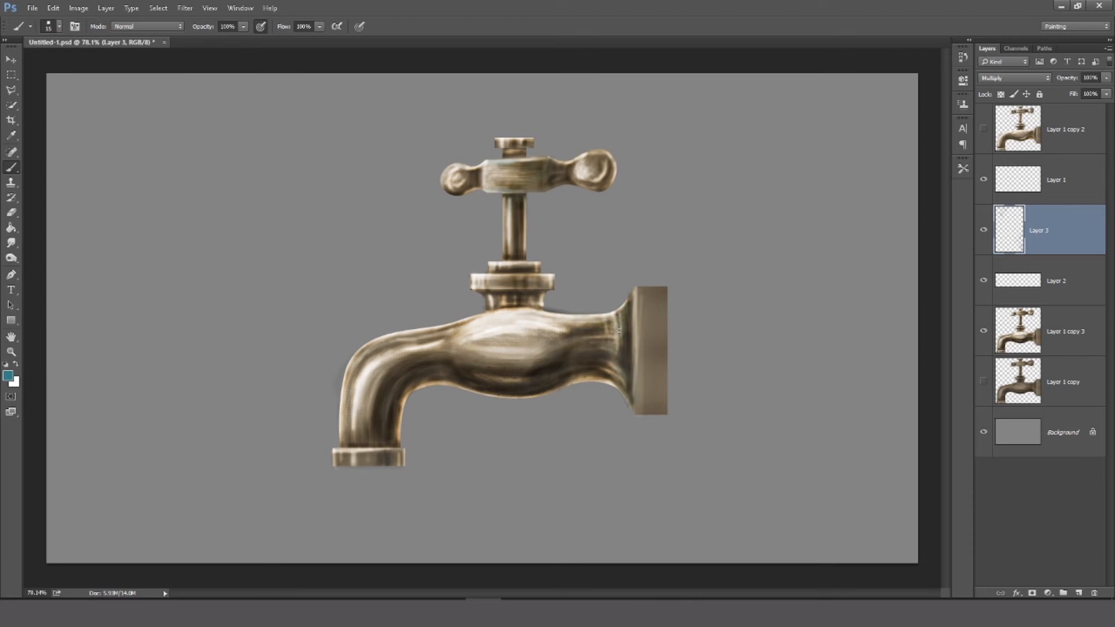
Paint teal reflections on the bulge's lower part, the spout bend, above the outlet ring, and along the neck, collar and stem.
{"action": "mouse_move", "coordinate": [493, 383]}
{"action": "left_mouse_down"}
{"action": "mouse_move", "coordinate": [530, 381]}
{"action": "mouse_move", "coordinate": [514, 392]}
{"action": "mouse_move", "coordinate": [562, 374]}
{"action": "mouse_move", "coordinate": [528, 396]}
{"action": "mouse_move", "coordinate": [561, 377]}
{"action": "left_mouse_up"}
{"action": "mouse_move", "coordinate": [509, 369]}
{"action": "left_mouse_down"}
{"action": "mouse_move", "coordinate": [540, 362]}
{"action": "mouse_move", "coordinate": [522, 383]}
{"action": "left_mouse_up"}
{"action": "mouse_move", "coordinate": [418, 382]}
{"action": "left_mouse_down"}
{"action": "mouse_move", "coordinate": [399, 396]}
{"action": "mouse_move", "coordinate": [413, 381]}
{"action": "mouse_move", "coordinate": [393, 436]}
{"action": "mouse_move", "coordinate": [395, 386]}
{"action": "mouse_move", "coordinate": [383, 439]}
{"action": "mouse_move", "coordinate": [420, 372]}
{"action": "left_mouse_up"}
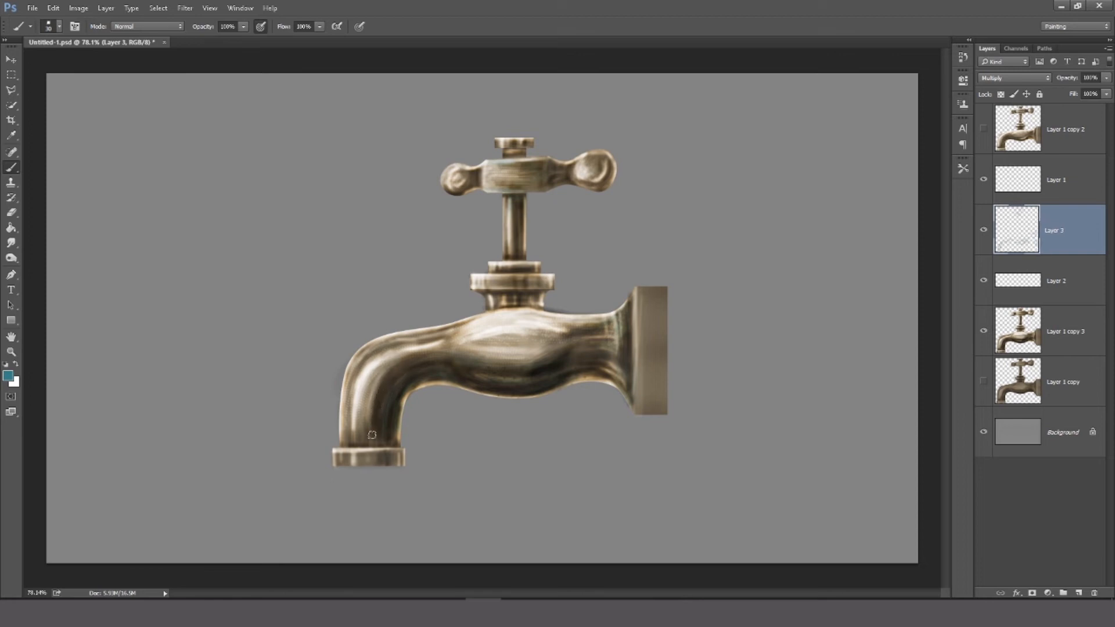
{"action": "left_click_drag", "start_coordinate": [368, 441], "coordinate": [378, 441]}
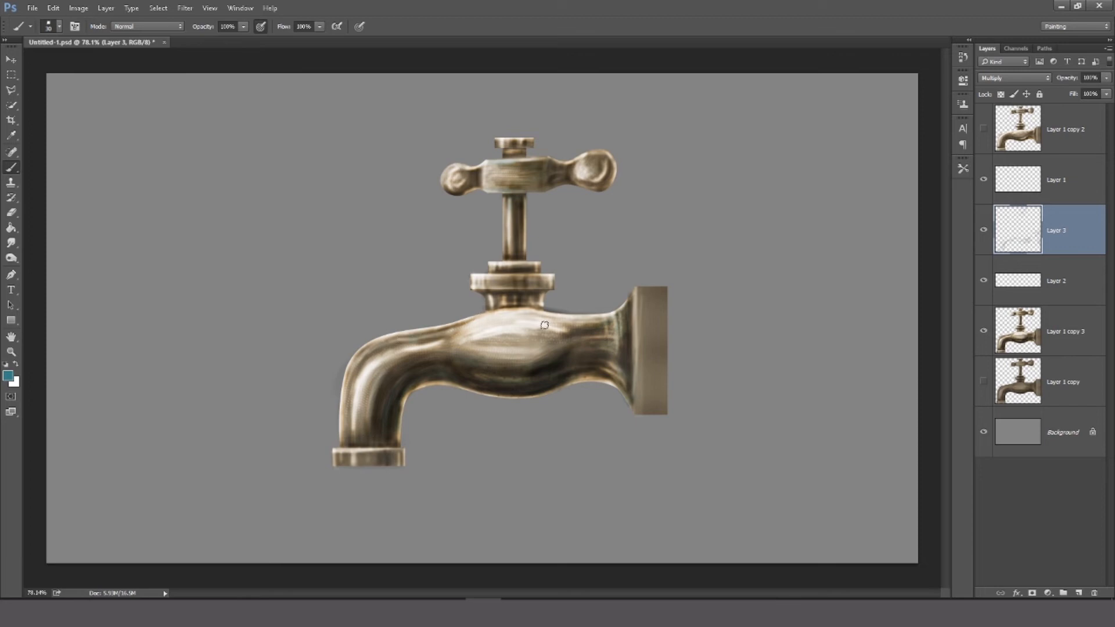
{"action": "left_click_drag", "start_coordinate": [566, 331], "coordinate": [601, 321]}
{"action": "mouse_move", "coordinate": [491, 302]}
{"action": "left_mouse_down"}
{"action": "mouse_move", "coordinate": [540, 303]}
{"action": "mouse_move", "coordinate": [509, 280]}
{"action": "mouse_move", "coordinate": [518, 285]}
{"action": "mouse_move", "coordinate": [495, 286]}
{"action": "mouse_move", "coordinate": [540, 283]}
{"action": "mouse_move", "coordinate": [516, 267]}
{"action": "mouse_move", "coordinate": [513, 239]}
{"action": "left_mouse_up"}
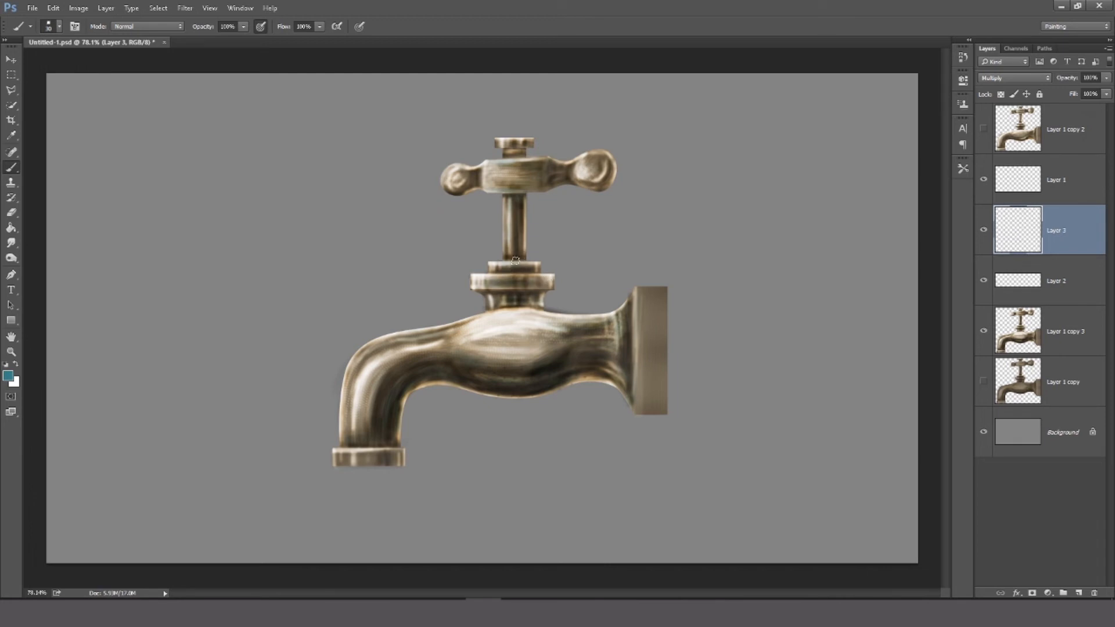
Paint further teal reflections on the handle block and cap, and on the body between the bulge and the wall flange.
{"action": "mouse_move", "coordinate": [490, 181]}
{"action": "left_mouse_down"}
{"action": "mouse_move", "coordinate": [582, 161]}
{"action": "mouse_move", "coordinate": [504, 143]}
{"action": "mouse_move", "coordinate": [530, 142]}
{"action": "left_mouse_up"}
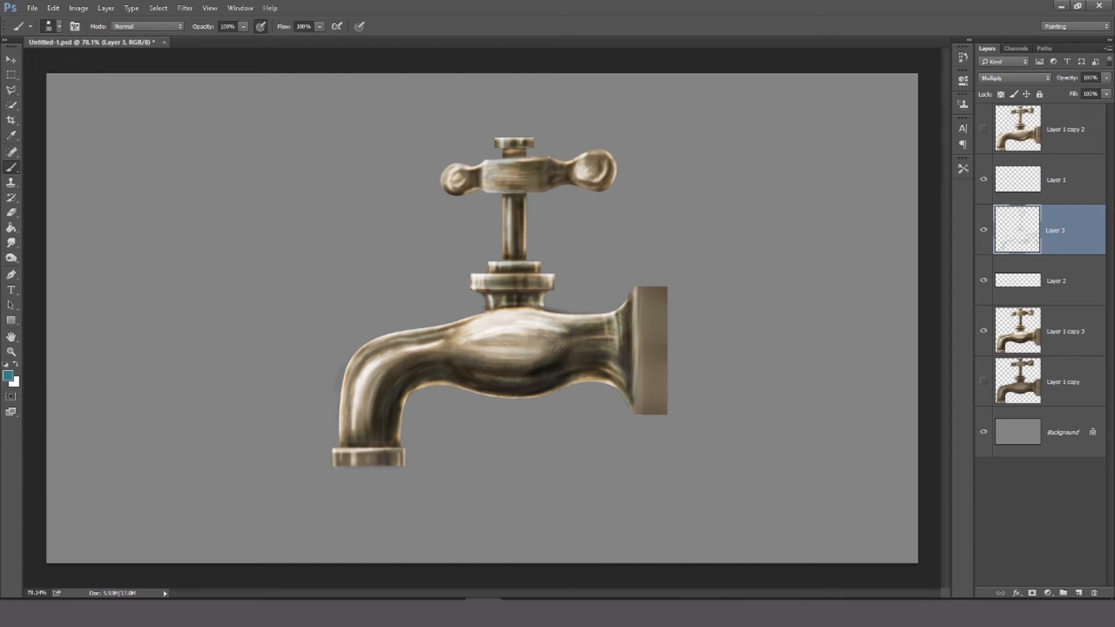
{"action": "left_click_drag", "start_coordinate": [606, 333], "coordinate": [573, 379]}
{"action": "key", "text": "m"}
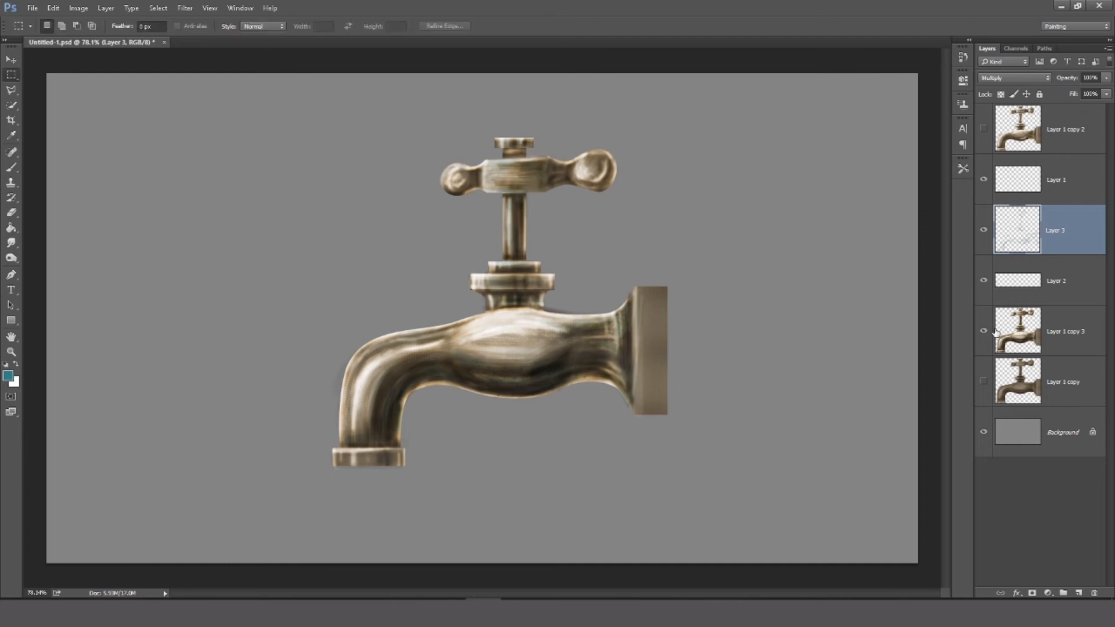
{"action": "left_click", "coordinate": [1046, 329]}
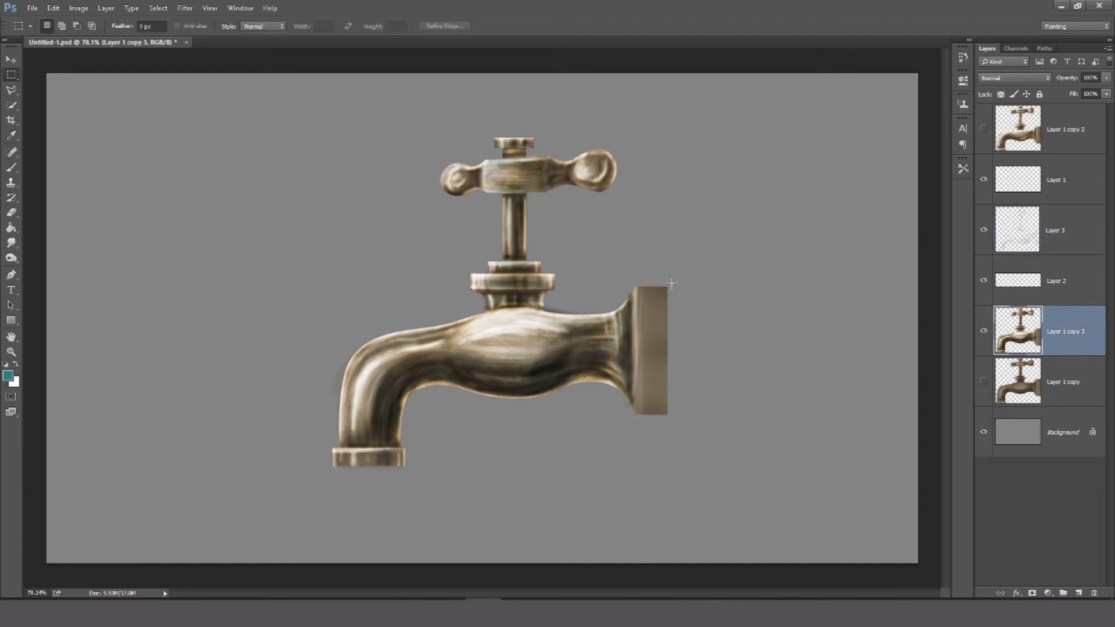
{"action": "left_click_drag", "start_coordinate": [666, 286], "coordinate": [634, 414]}
{"action": "key", "text": "ctrl+d"}
Add a new layer in Normal mode directly above Layer 2 and get the Brush ready for painting.
{"action": "left_click", "coordinate": [1056, 284]}
{"action": "left_click", "coordinate": [1065, 336]}
{"action": "left_click", "coordinate": [1033, 288]}
{"action": "key", "text": "ctrl+shift+n"}
{"action": "key", "text": "Return"}
{"action": "key", "text": "b"}
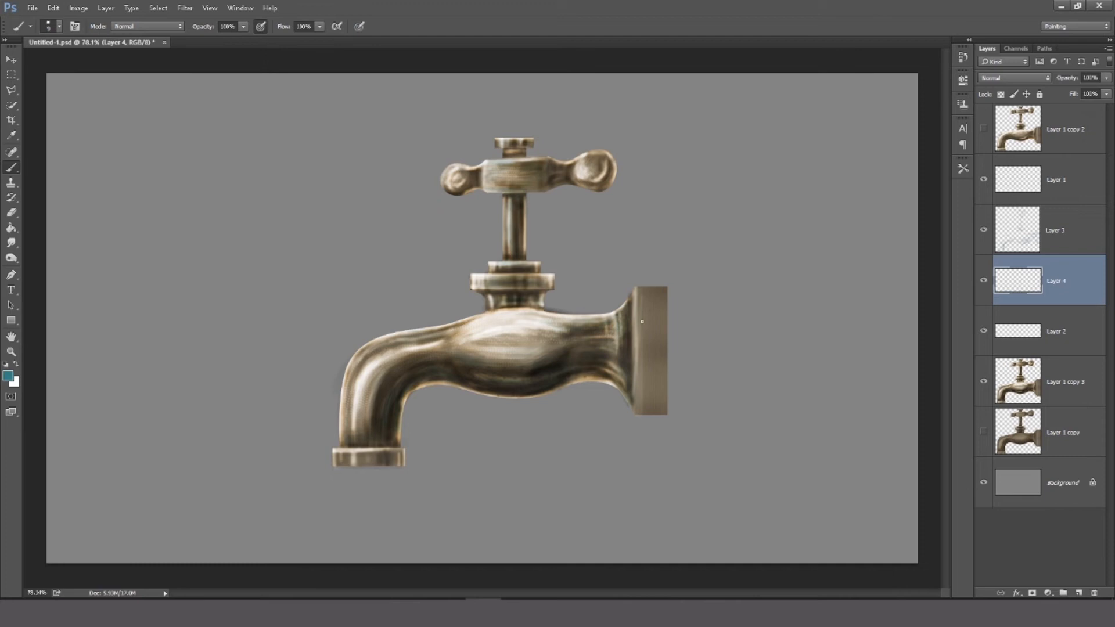
Set the foreground colour to black (000000) and draw two thin lines across the wall flange, dividing it into three sections.
{"action": "left_click_drag", "start_coordinate": [653, 374], "coordinate": [658, 364]}
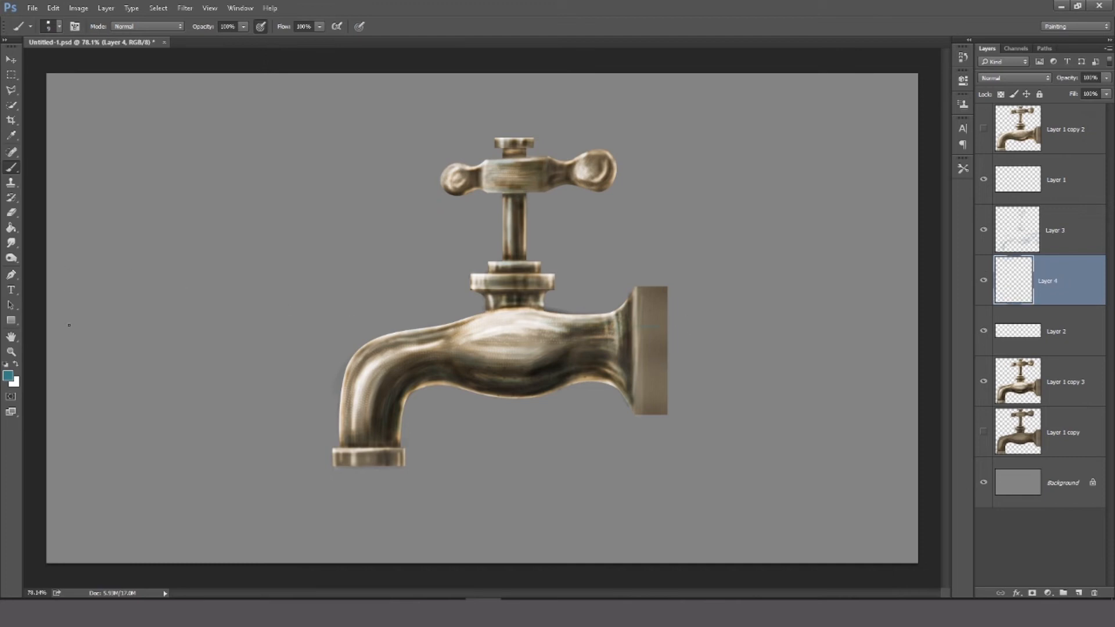
{"action": "left_click", "coordinate": [8, 375]}
{"action": "type", "text": "000000"}
{"action": "left_click", "coordinate": [886, 142]}
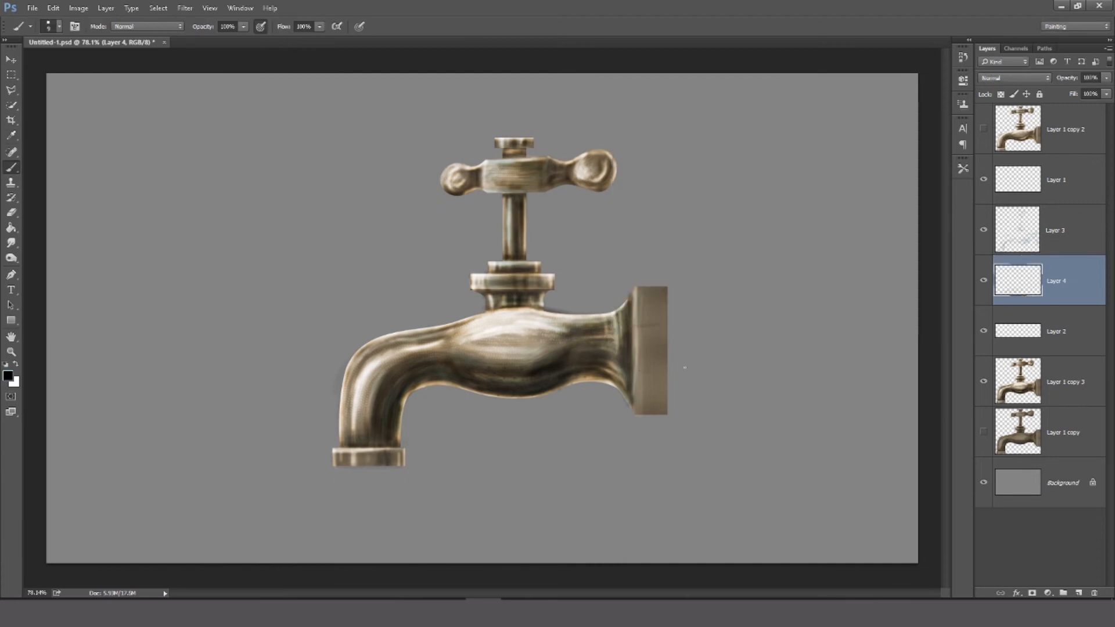
Select the flange's upper section on Layer 1 copy 3 and brighten it with Levels, setting the white input to 197.
{"action": "key", "text": "m"}
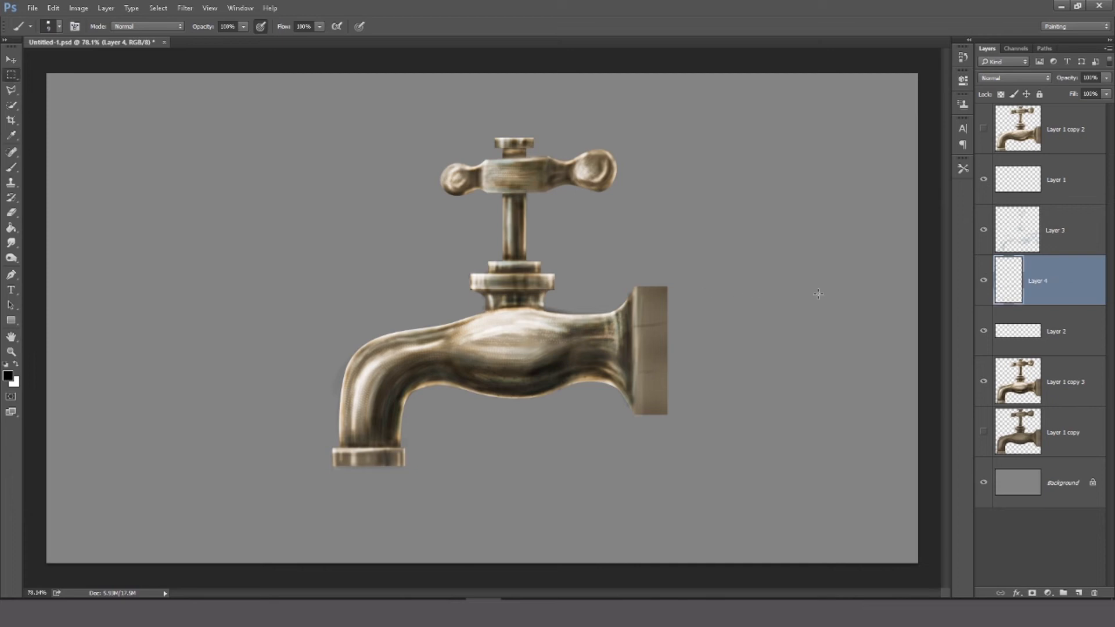
{"action": "left_click", "coordinate": [1007, 372]}
{"action": "left_click_drag", "start_coordinate": [663, 297], "coordinate": [633, 329]}
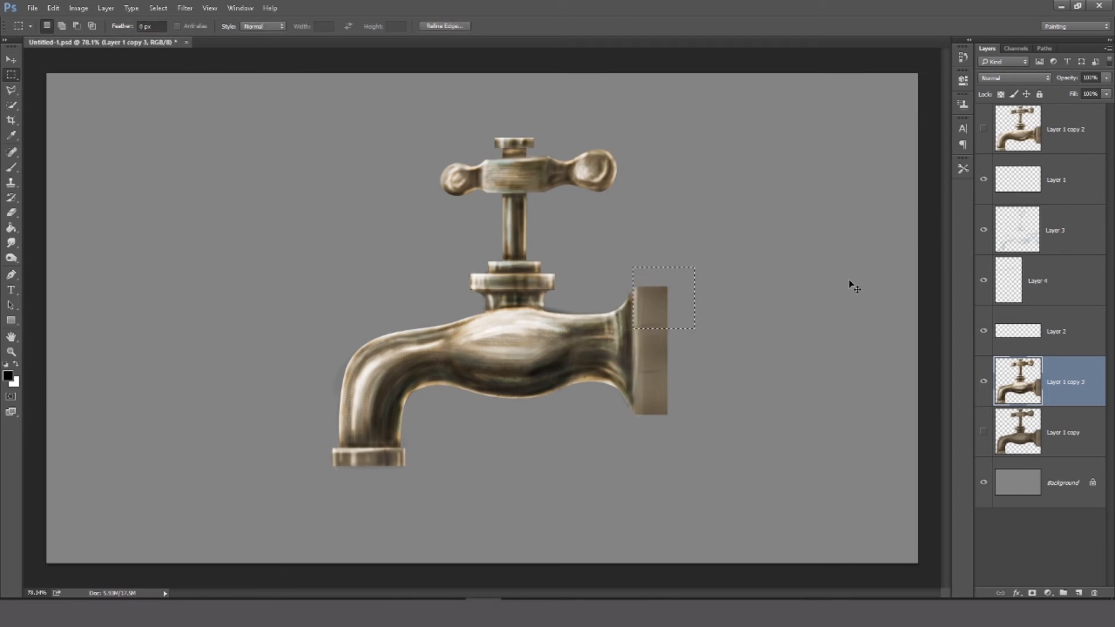
{"action": "key", "text": "ctrl+l"}
{"action": "left_click_drag", "start_coordinate": [901, 263], "coordinate": [868, 261]}
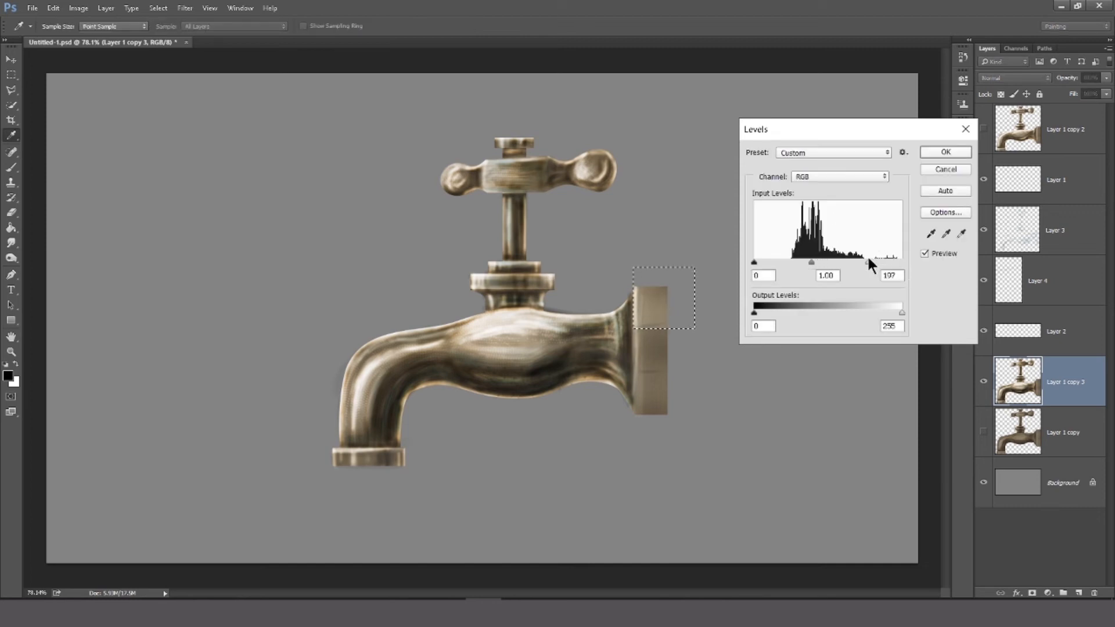
{"action": "left_click", "coordinate": [945, 152]}
{"action": "key", "text": "ctrl+d"}
Darken the flange's middle section with Levels at a black input of 47, and adjust the lower section's Levels.
{"action": "left_click_drag", "start_coordinate": [666, 352], "coordinate": [674, 374]}
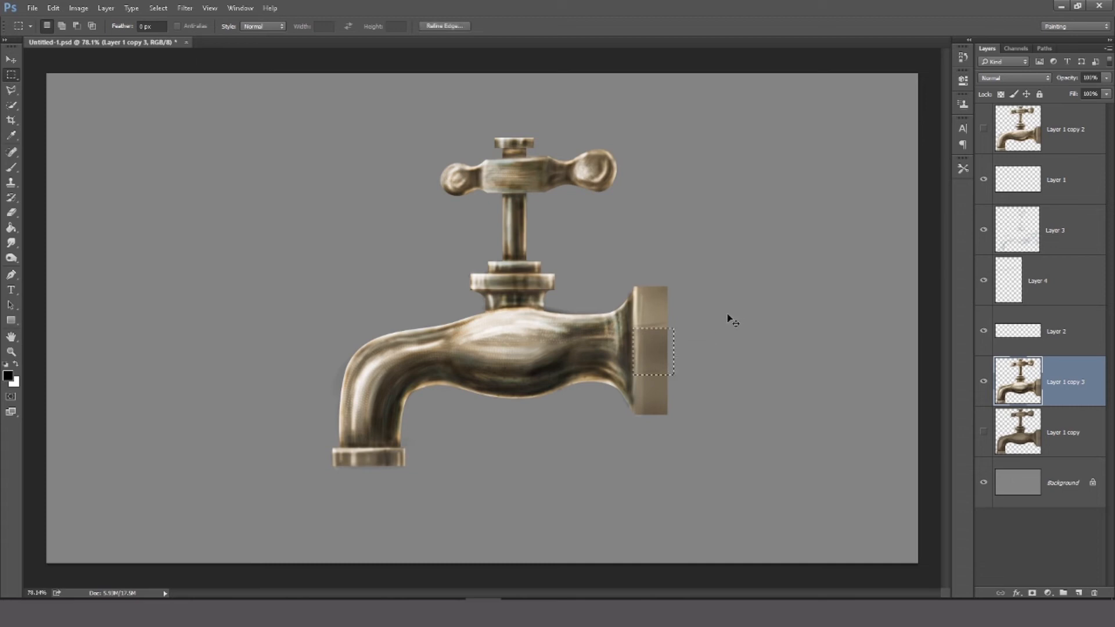
{"action": "key", "text": "ctrl+u"}
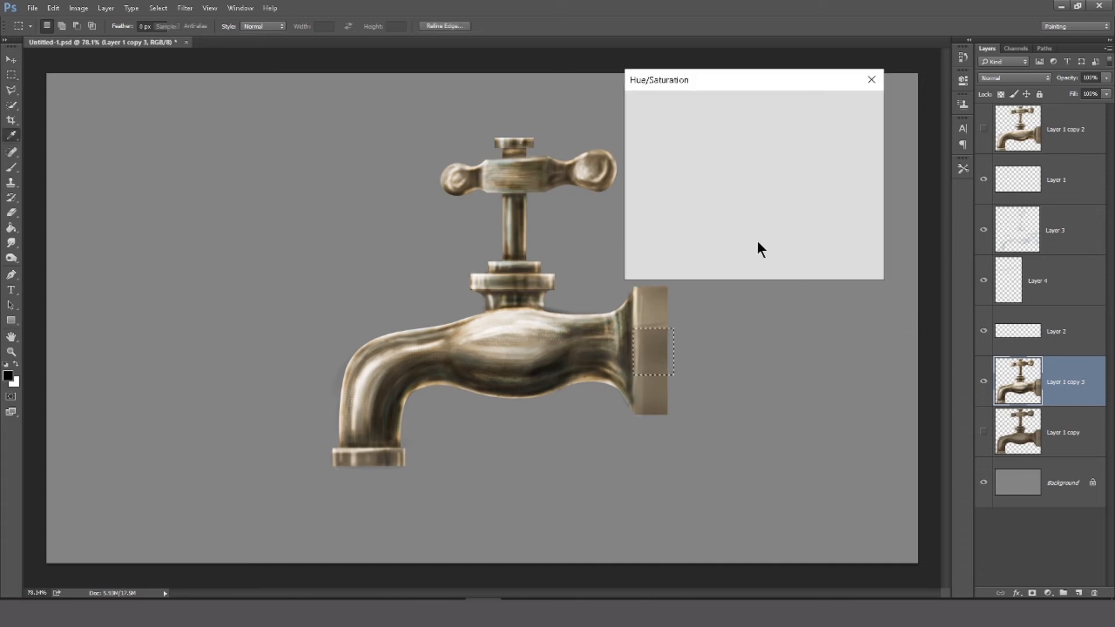
{"action": "left_click_drag", "start_coordinate": [721, 222], "coordinate": [713, 221]}
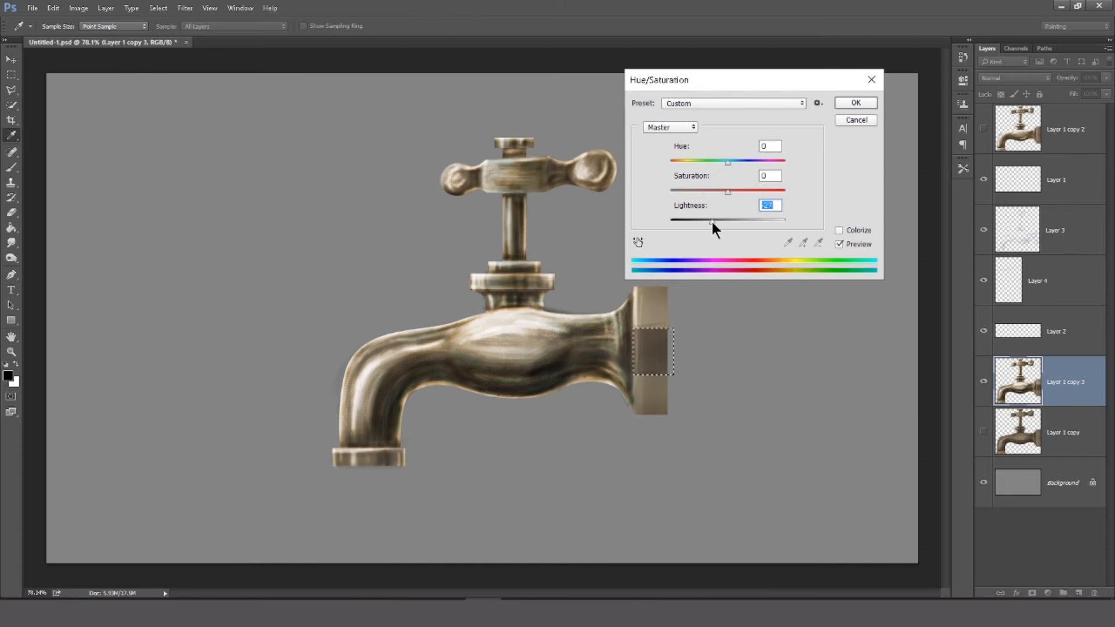
{"action": "left_click", "coordinate": [854, 121]}
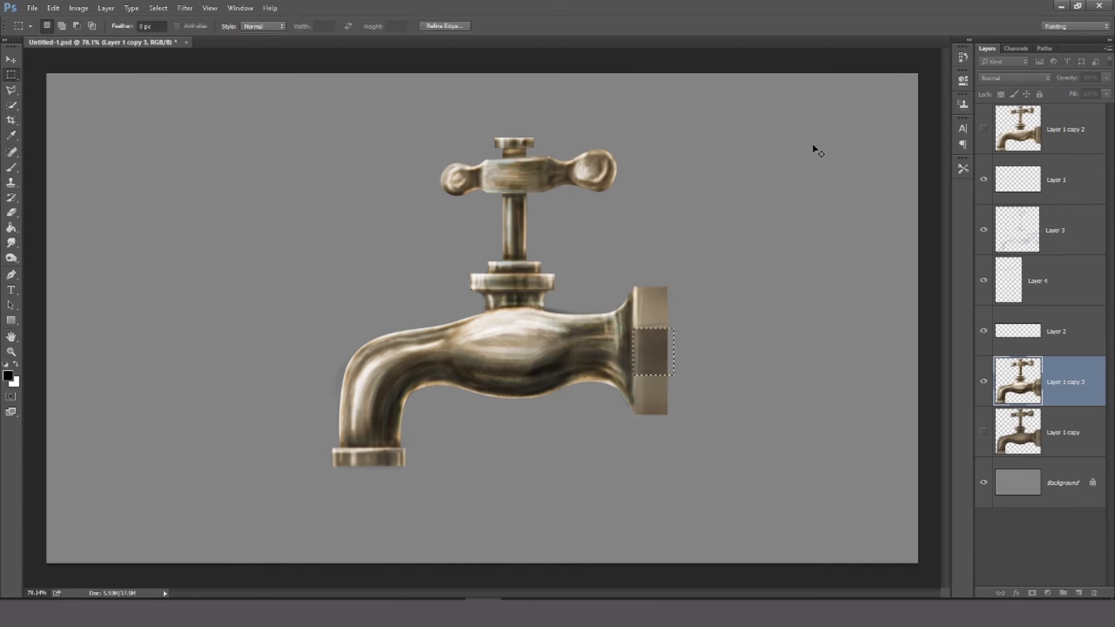
{"action": "key", "text": "ctrl+l"}
{"action": "left_click_drag", "start_coordinate": [755, 262], "coordinate": [780, 265]}
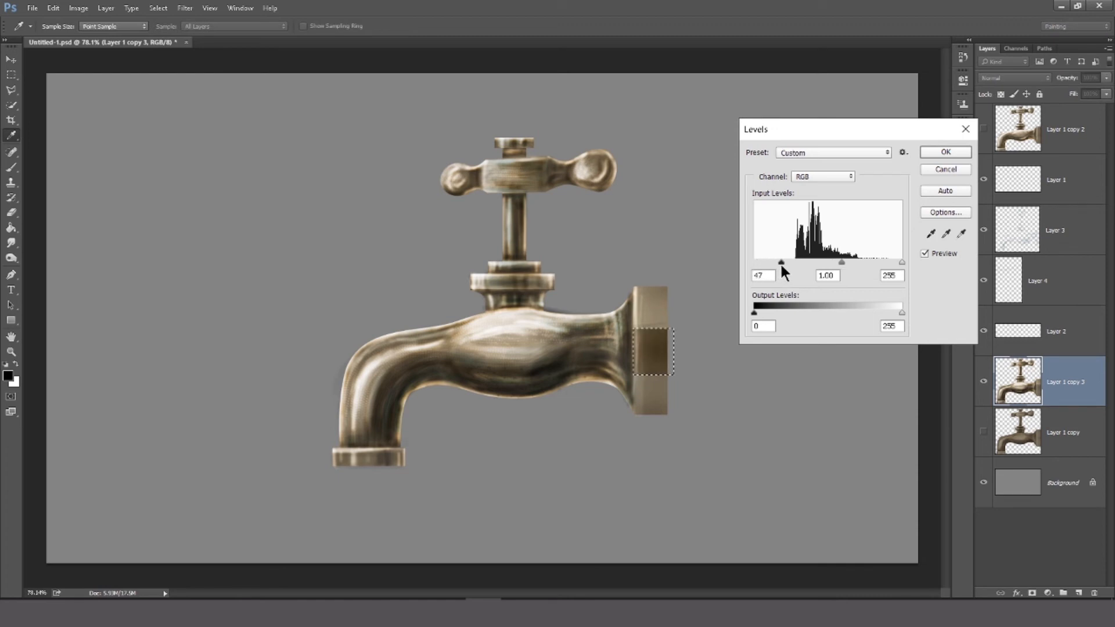
{"action": "left_click", "coordinate": [944, 151]}
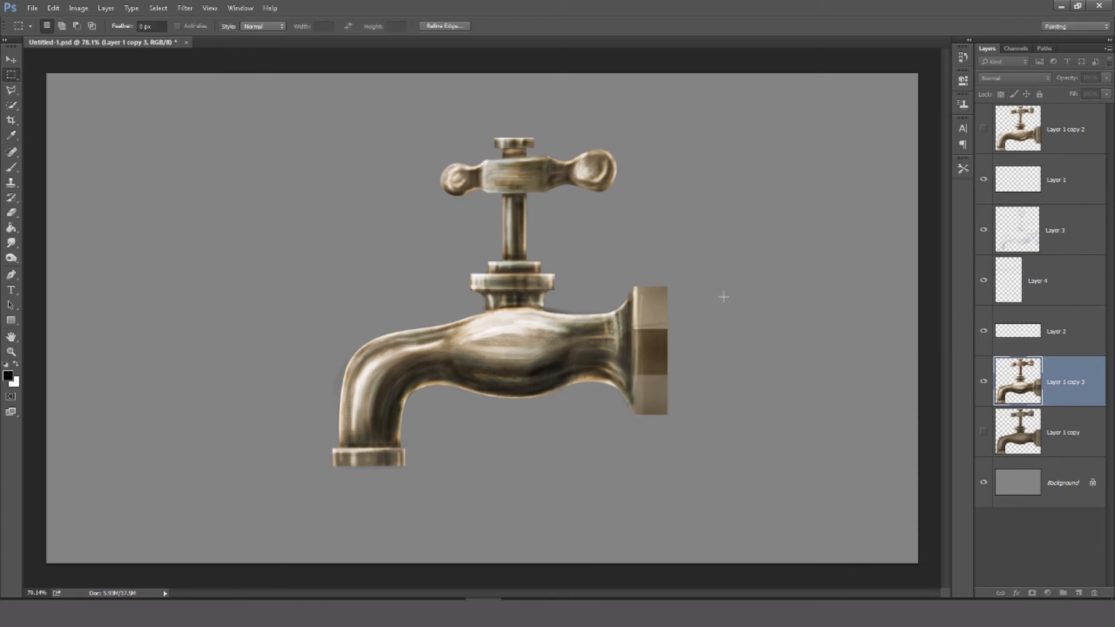
{"action": "left_click_drag", "start_coordinate": [633, 377], "coordinate": [675, 427]}
{"action": "key", "text": "ctrl+l"}
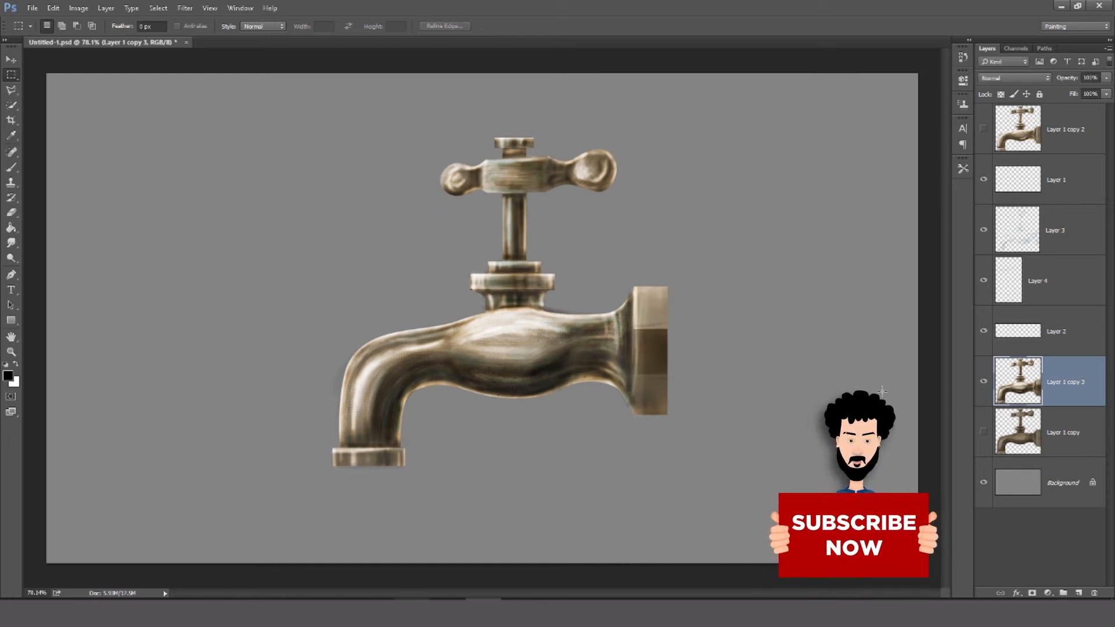
Dodge the midtones at 50% exposure along the flange's facet borders and outer edges, and down the spout's bend.
{"action": "left_click", "coordinate": [12, 257]}
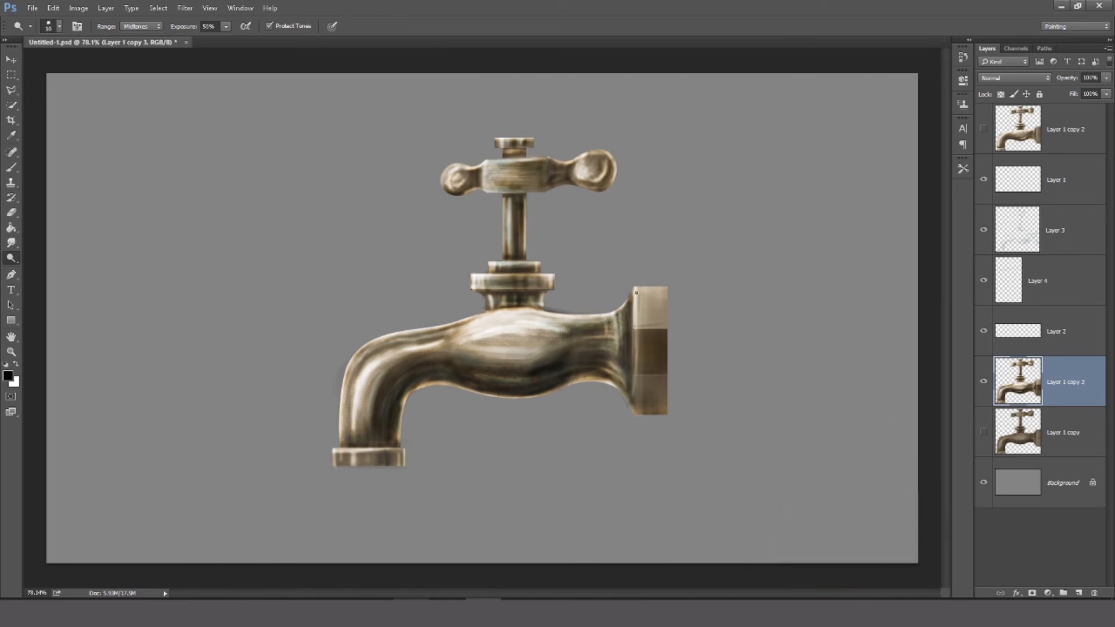
{"action": "left_click_drag", "start_coordinate": [635, 294], "coordinate": [641, 387]}
{"action": "left_click_drag", "start_coordinate": [634, 330], "coordinate": [627, 406]}
{"action": "left_click_drag", "start_coordinate": [634, 334], "coordinate": [632, 445]}
{"action": "left_click_drag", "start_coordinate": [640, 328], "coordinate": [678, 327]}
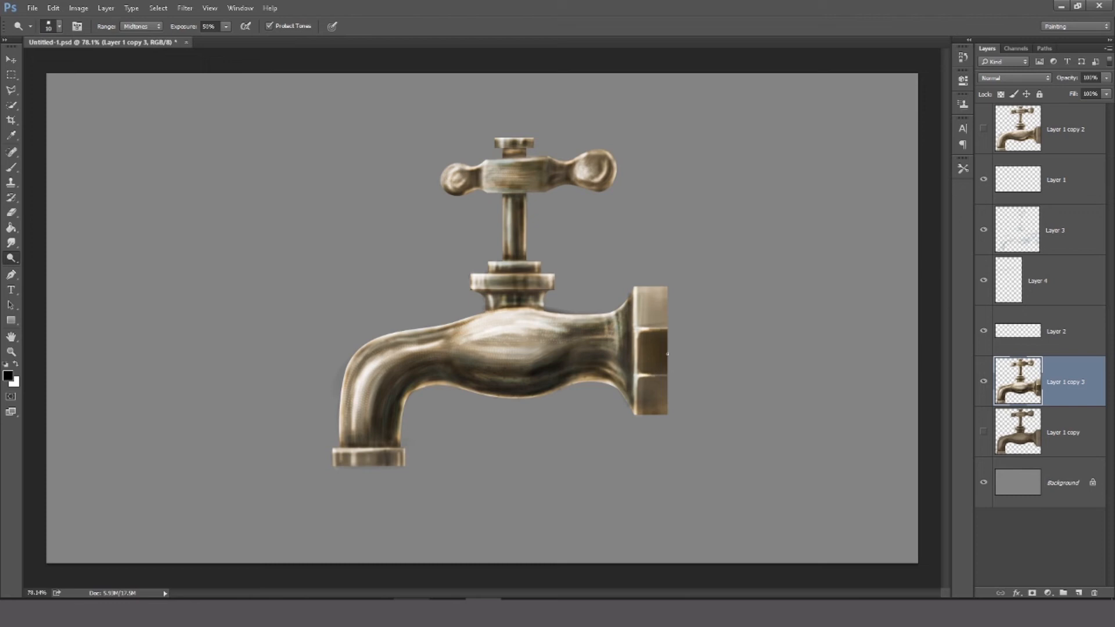
{"action": "left_click_drag", "start_coordinate": [669, 286], "coordinate": [661, 287]}
{"action": "mouse_move", "coordinate": [631, 293]}
{"action": "left_mouse_down"}
{"action": "mouse_move", "coordinate": [621, 308]}
{"action": "mouse_move", "coordinate": [634, 290]}
{"action": "left_mouse_up"}
{"action": "mouse_move", "coordinate": [385, 338]}
{"action": "left_mouse_down"}
{"action": "mouse_move", "coordinate": [350, 370]}
{"action": "mouse_move", "coordinate": [343, 446]}
{"action": "mouse_move", "coordinate": [404, 448]}
{"action": "left_mouse_up"}
Select the bottom edge of the spout's outlet ring and brighten it by lowering the Levels white input.
{"action": "key", "text": "m"}
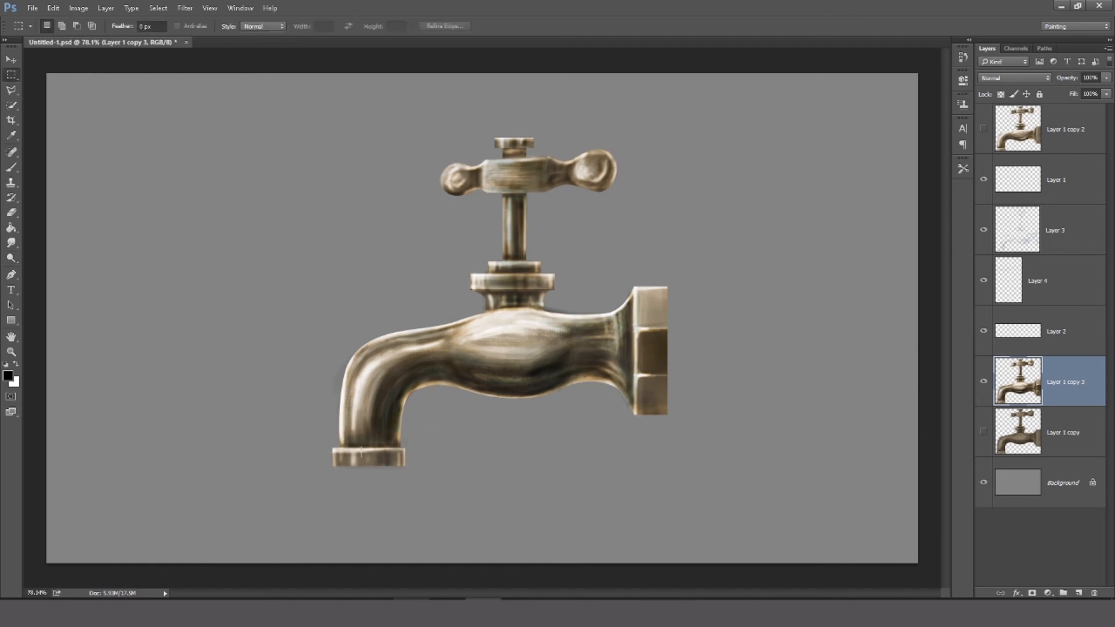
{"action": "left_click_drag", "start_coordinate": [330, 466], "coordinate": [416, 482]}
{"action": "key", "text": "ctrl+l"}
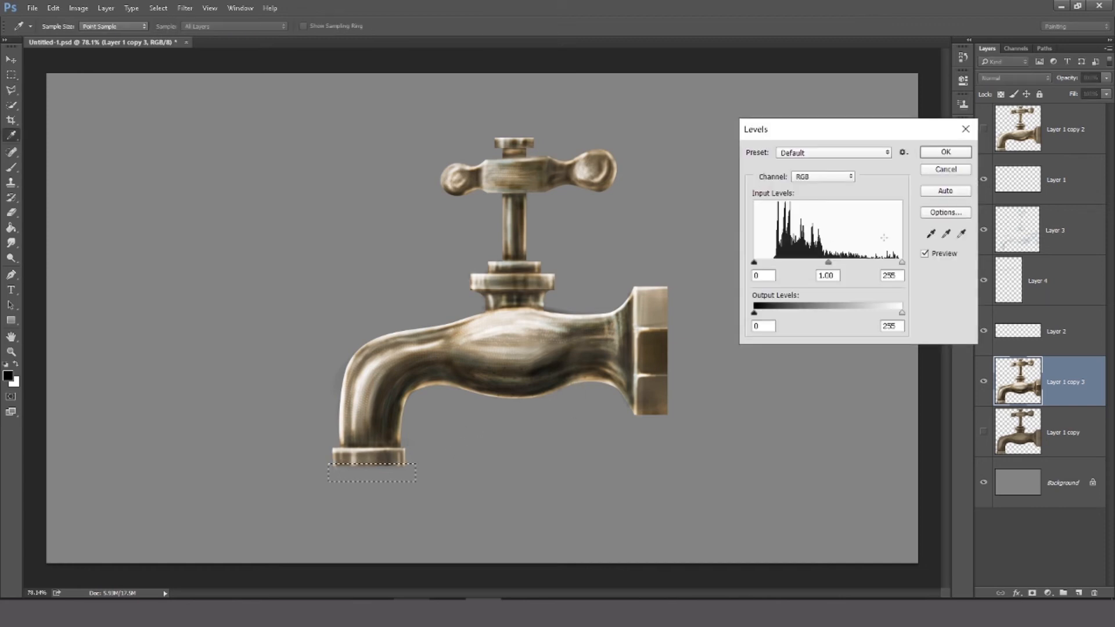
{"action": "left_click_drag", "start_coordinate": [901, 263], "coordinate": [842, 265]}
{"action": "left_click", "coordinate": [955, 153]}
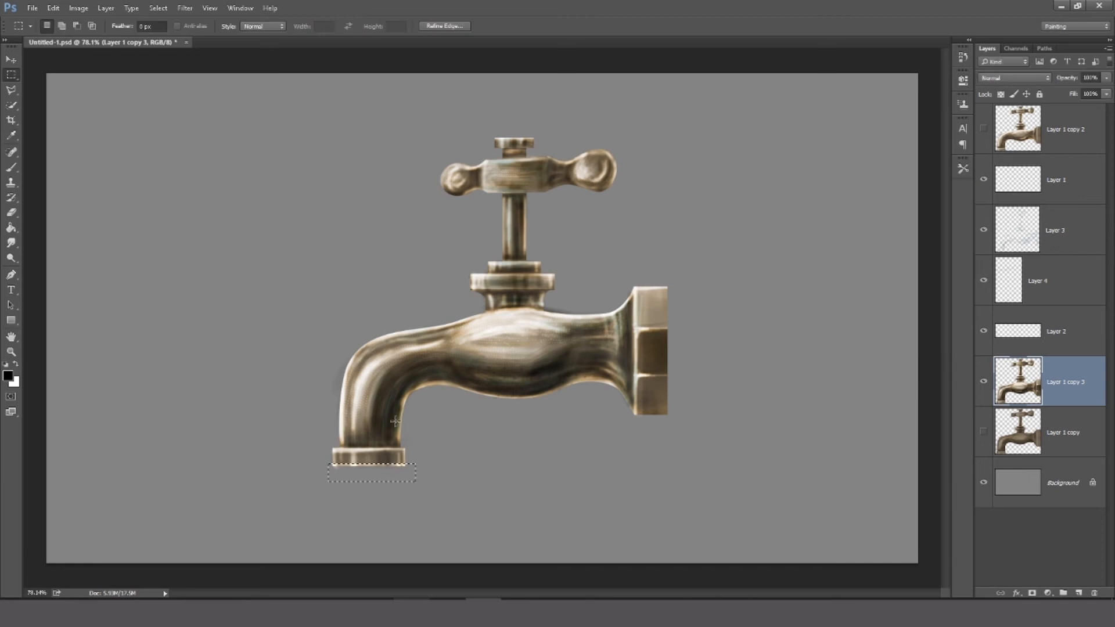
Brighten a thin strip along the outlet ring's top edge with Levels, and clear the selection.
{"action": "left_click_drag", "start_coordinate": [332, 450], "coordinate": [412, 451]}
{"action": "key", "text": "ctrl+l"}
{"action": "left_click_drag", "start_coordinate": [900, 263], "coordinate": [872, 262]}
{"action": "left_click", "coordinate": [945, 151]}
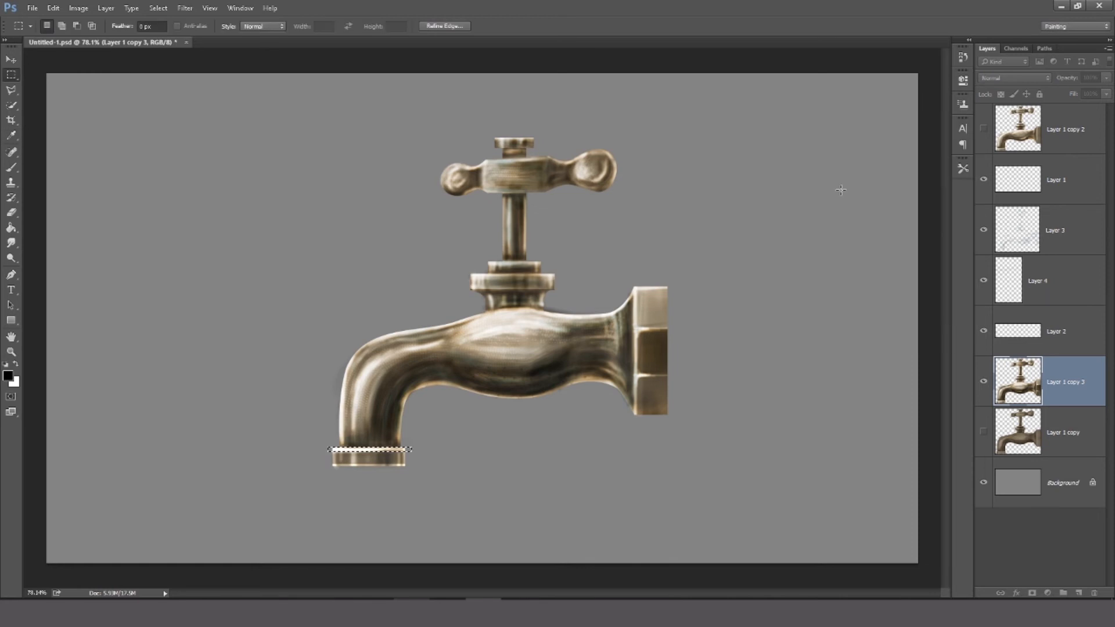
{"action": "key", "text": "ctrl+d"}
Brighten a thin strip along the wide collar's top edge with Levels, raising the midtones and setting the white input to 179.
{"action": "left_click_drag", "start_coordinate": [469, 275], "coordinate": [562, 277]}
{"action": "key", "text": "ctrl+Up"}
{"action": "key", "text": "ctrl+Up"}
{"action": "key", "text": "ctrl+Up"}
{"action": "key", "text": "ctrl+l"}
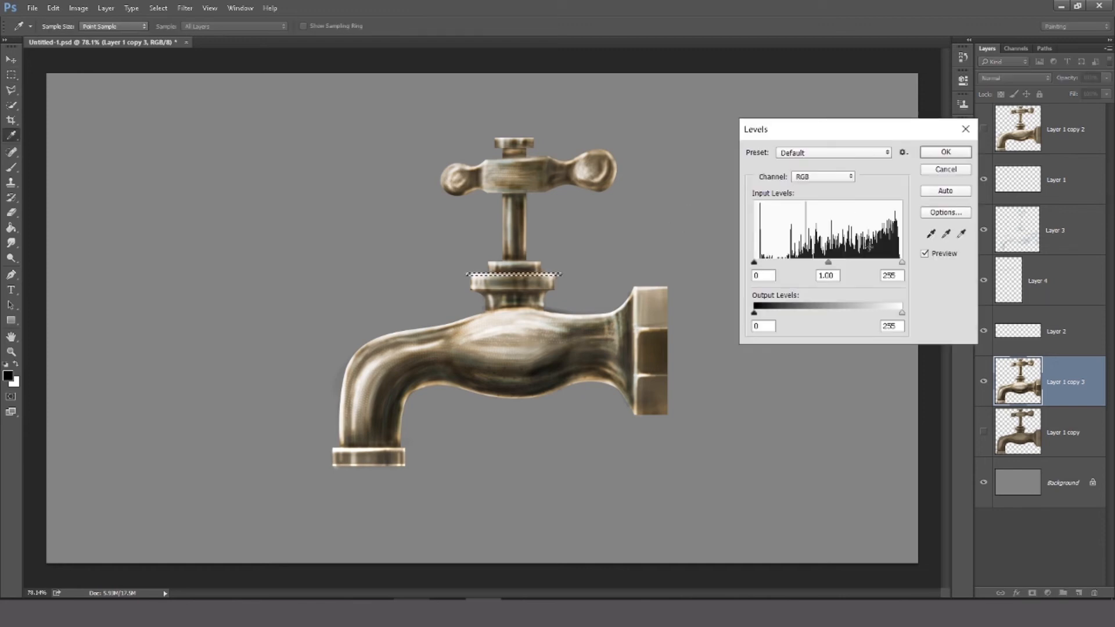
{"action": "left_click_drag", "start_coordinate": [827, 263], "coordinate": [817, 262]}
{"action": "left_click_drag", "start_coordinate": [900, 263], "coordinate": [858, 258]}
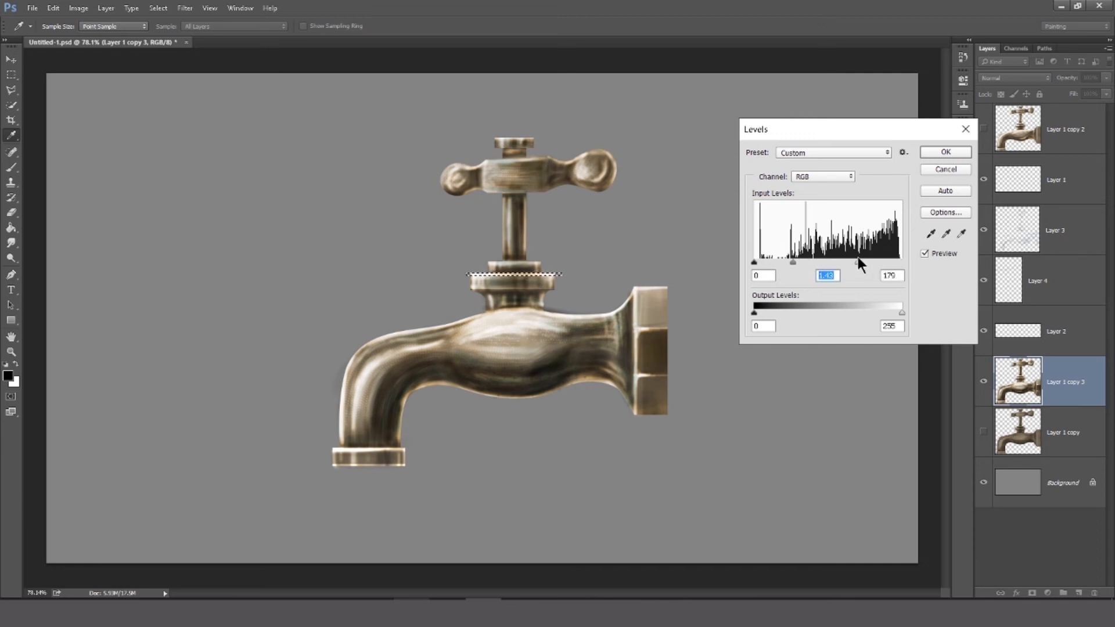
{"action": "left_click", "coordinate": [945, 152]}
{"action": "key", "text": "m"}
{"action": "key", "text": "ctrl+d"}
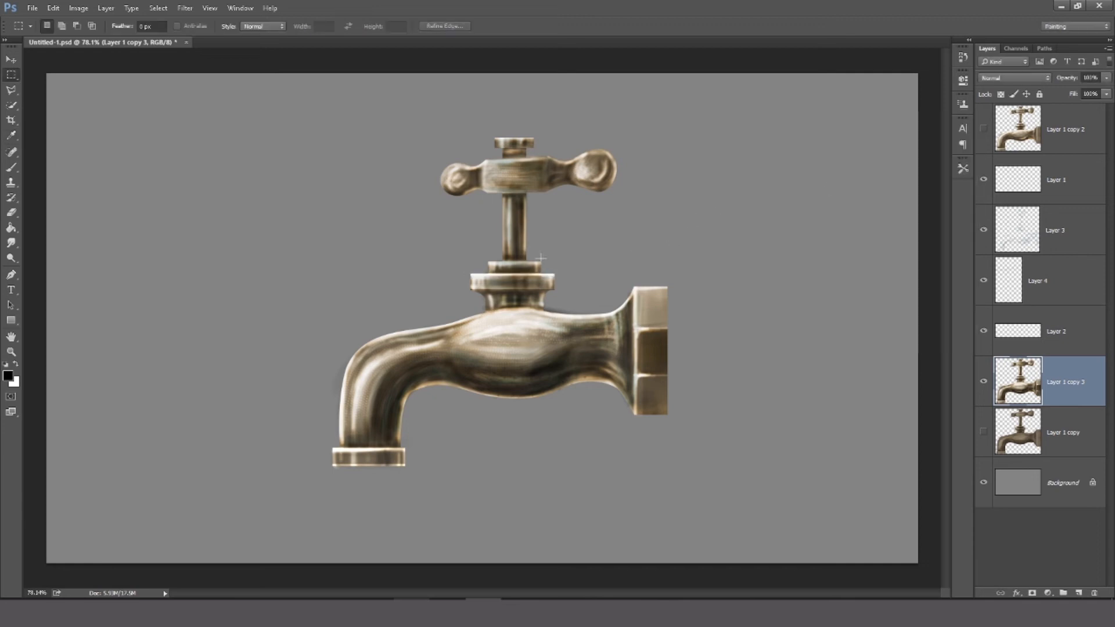
Select the top edge of the small ring above the wide collar and set its Levels white input to 170.
{"action": "left_click_drag", "start_coordinate": [487, 262], "coordinate": [546, 264]}
{"action": "key", "text": "ctrl+l"}
{"action": "left_click_drag", "start_coordinate": [902, 262], "coordinate": [897, 262]}
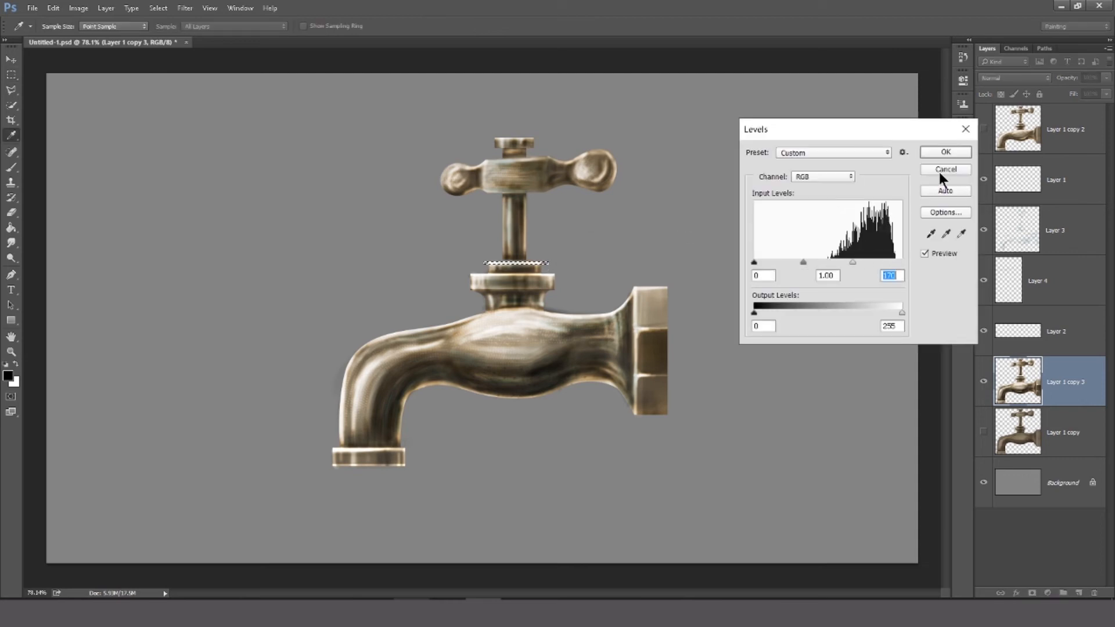
{"action": "left_click", "coordinate": [946, 153]}
Brighten the top part of the handle's cap with Levels, setting the midtone input to 1.44 and the white input to 247.
{"action": "left_click_drag", "start_coordinate": [480, 122], "coordinate": [552, 143]}
{"action": "key", "text": "ctrl+l"}
{"action": "left_click", "coordinate": [946, 152]}
{"action": "left_click_drag", "start_coordinate": [479, 125], "coordinate": [552, 144]}
{"action": "key", "text": "ctrl+l"}
{"action": "left_click_drag", "start_coordinate": [899, 262], "coordinate": [897, 262]}
{"action": "left_click_drag", "start_coordinate": [817, 263], "coordinate": [804, 262]}
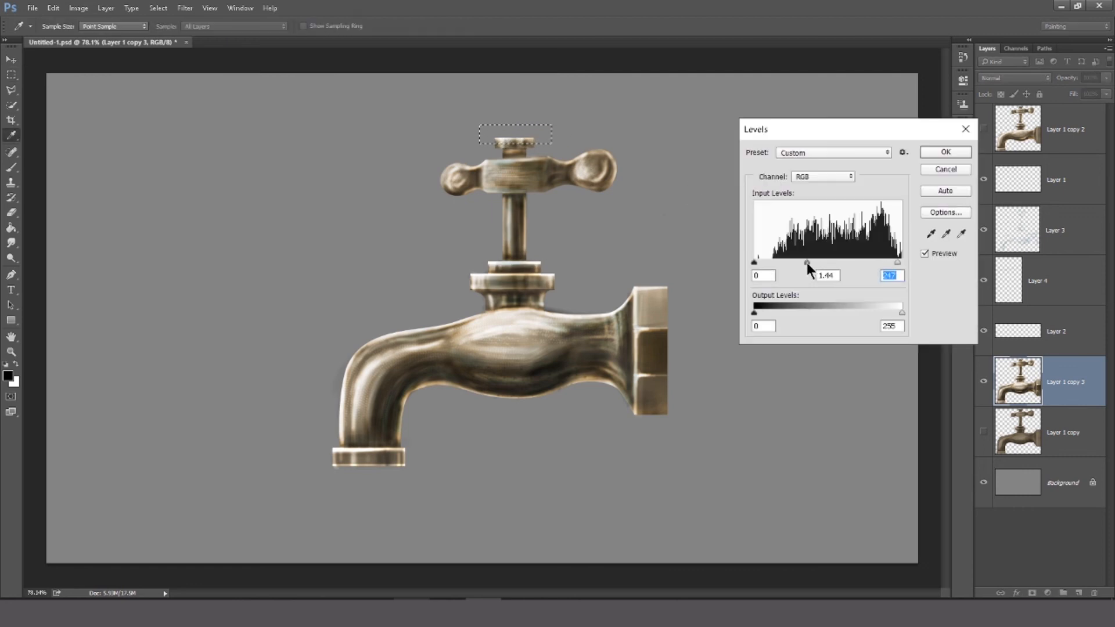
{"action": "left_click", "coordinate": [946, 152]}
{"action": "key", "text": "ctrl+d"}
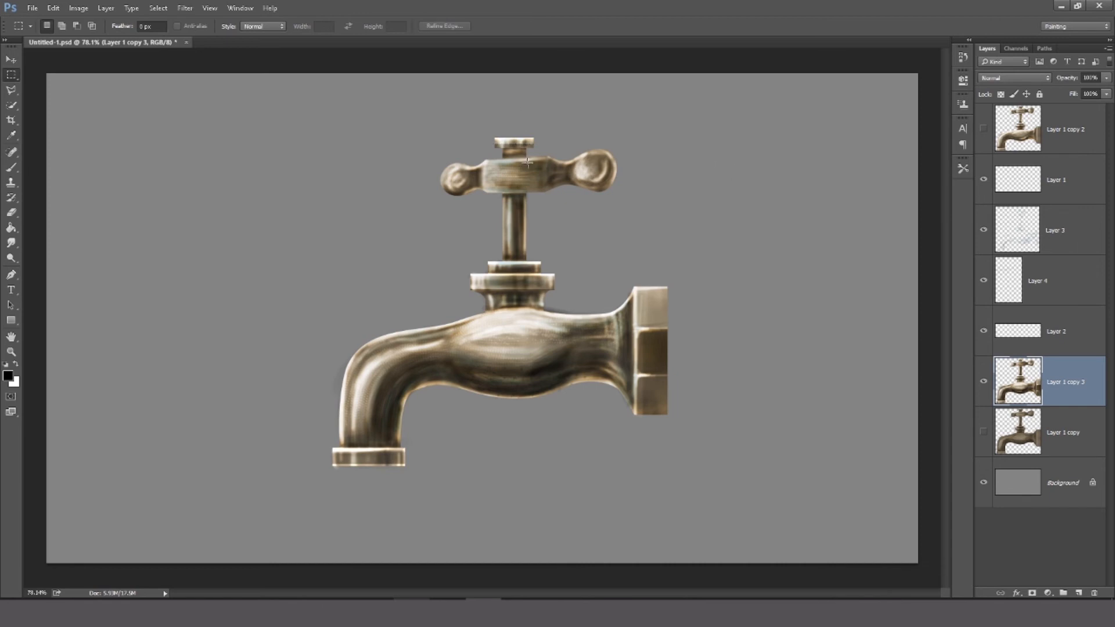
Dodge highlights along the edges of the handle block and its larger arm.
{"action": "left_click", "coordinate": [11, 258]}
{"action": "mouse_move", "coordinate": [483, 161]}
{"action": "left_mouse_down"}
{"action": "mouse_move", "coordinate": [610, 160]}
{"action": "mouse_move", "coordinate": [595, 152]}
{"action": "mouse_move", "coordinate": [611, 158]}
{"action": "mouse_move", "coordinate": [580, 182]}
{"action": "mouse_move", "coordinate": [613, 183]}
{"action": "left_mouse_up"}
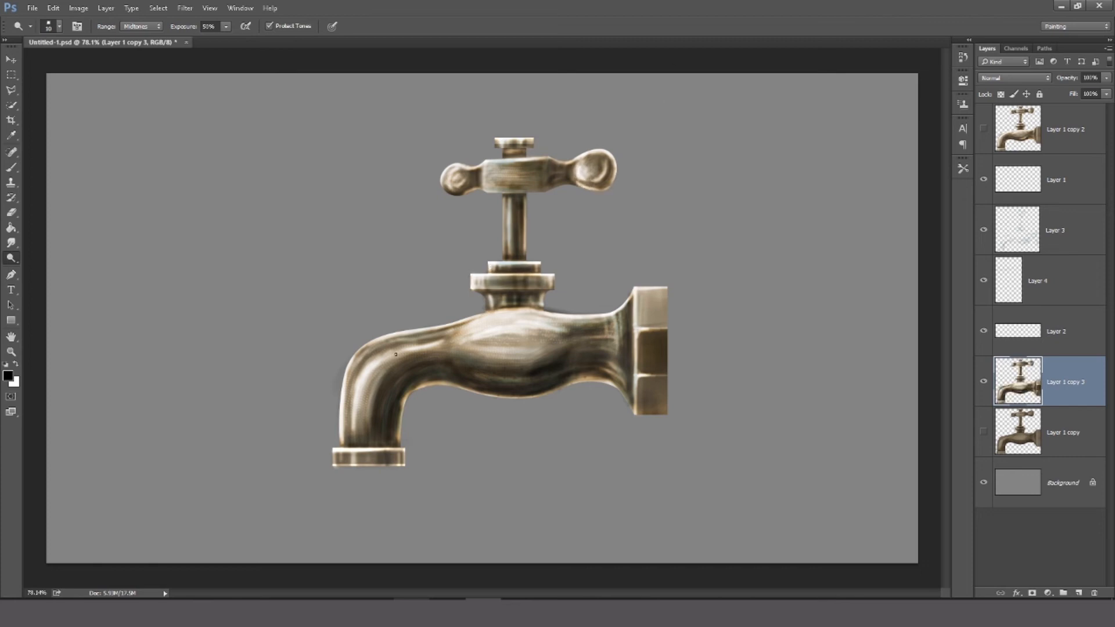
Try dodging the highlight down the spout's bend, and undo the strokes.
{"action": "left_click_drag", "start_coordinate": [356, 367], "coordinate": [348, 415]}
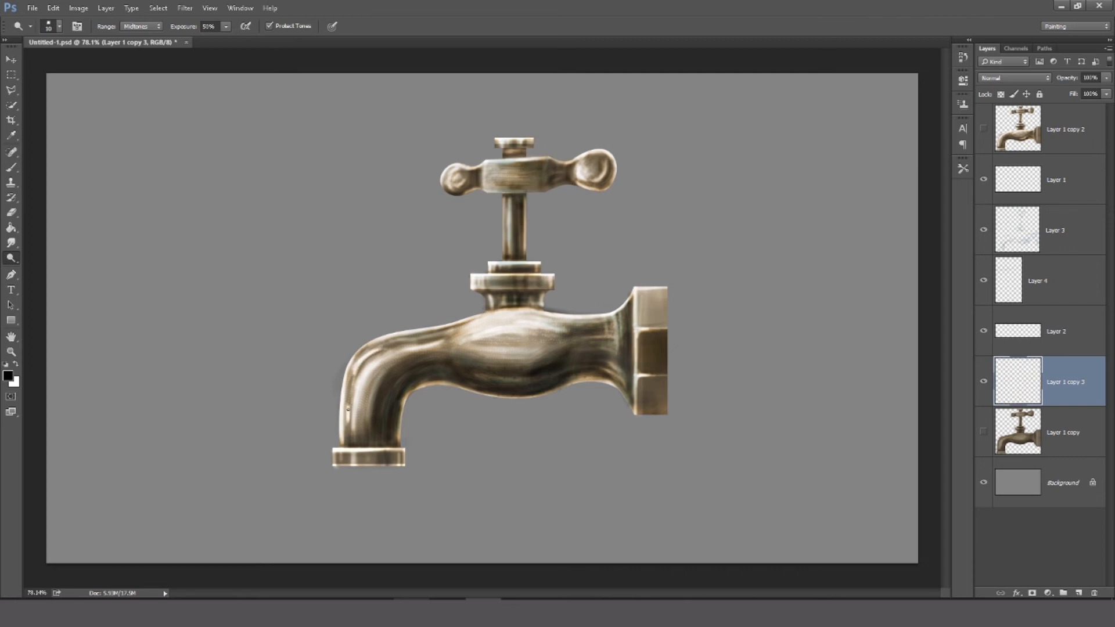
{"action": "key", "text": "ctrl+alt+z"}
{"action": "key", "text": "ctrl+alt+z"}
{"action": "key", "text": "ctrl+alt+z"}
{"action": "key", "text": "ctrl+alt+z"}
Dodge the bulge's highlight, undoing the last stroke there, and lighten the flange's lower section.
{"action": "left_click_drag", "start_coordinate": [468, 335], "coordinate": [605, 336]}
{"action": "key", "text": "ctrl+alt+z"}
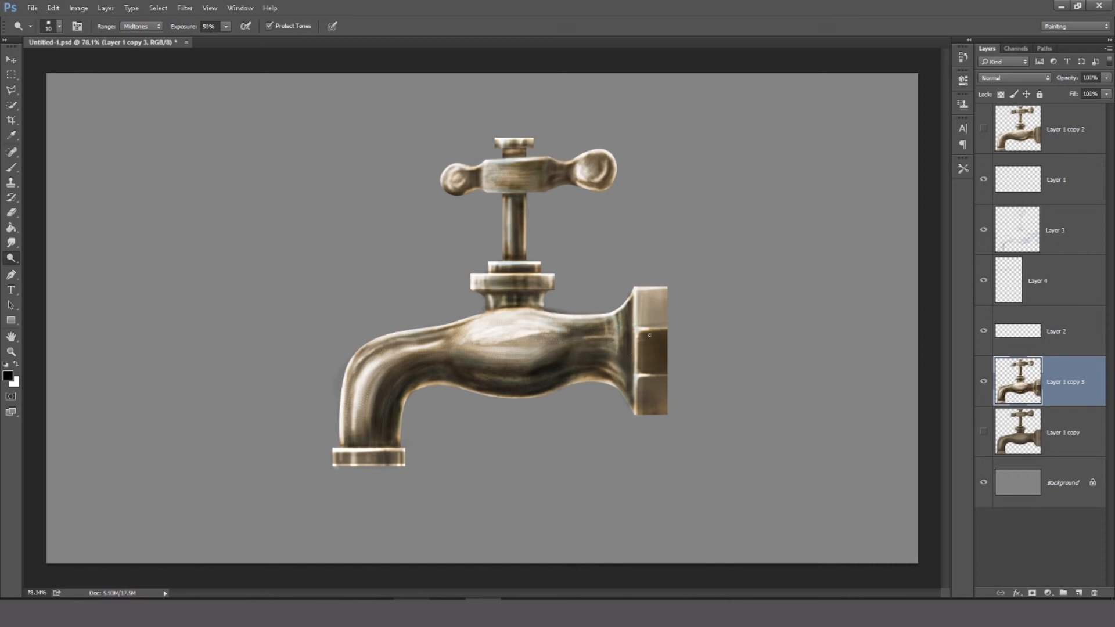
{"action": "left_click_drag", "start_coordinate": [639, 392], "coordinate": [642, 411]}
Dodge highlights on the lower stem and collar, and along the upper and lower edges of the faucet's body.
{"action": "mouse_move", "coordinate": [515, 253]}
{"action": "left_mouse_down"}
{"action": "mouse_move", "coordinate": [506, 242]}
{"action": "mouse_move", "coordinate": [519, 242]}
{"action": "mouse_move", "coordinate": [506, 239]}
{"action": "mouse_move", "coordinate": [504, 270]}
{"action": "mouse_move", "coordinate": [494, 269]}
{"action": "mouse_move", "coordinate": [506, 271]}
{"action": "left_mouse_up"}
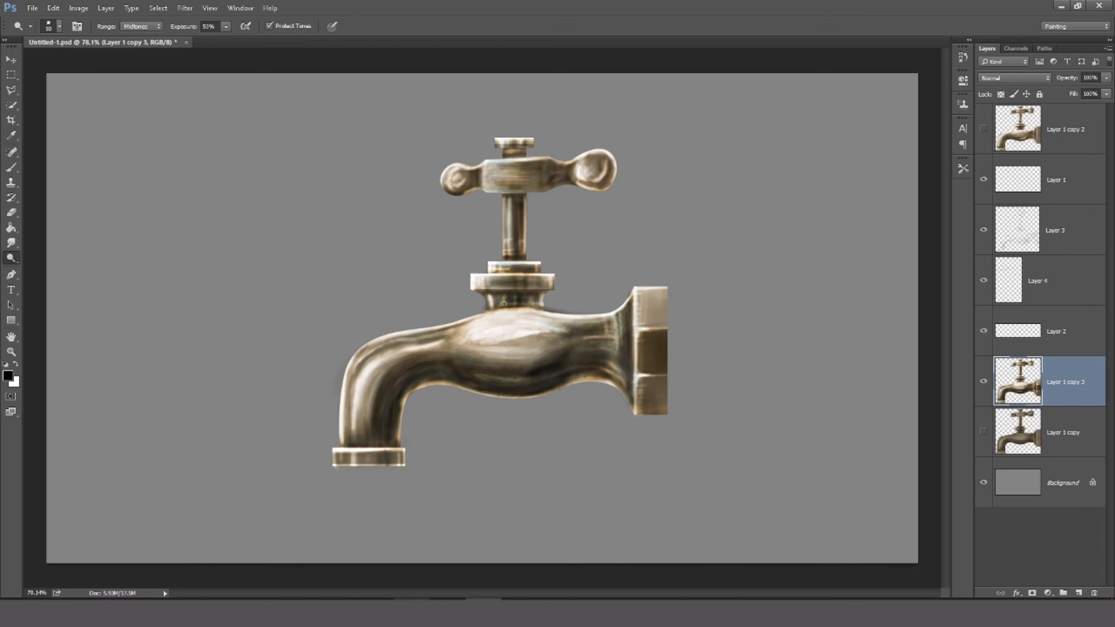
{"action": "left_click_drag", "start_coordinate": [471, 318], "coordinate": [459, 337]}
{"action": "left_click_drag", "start_coordinate": [515, 316], "coordinate": [593, 316]}
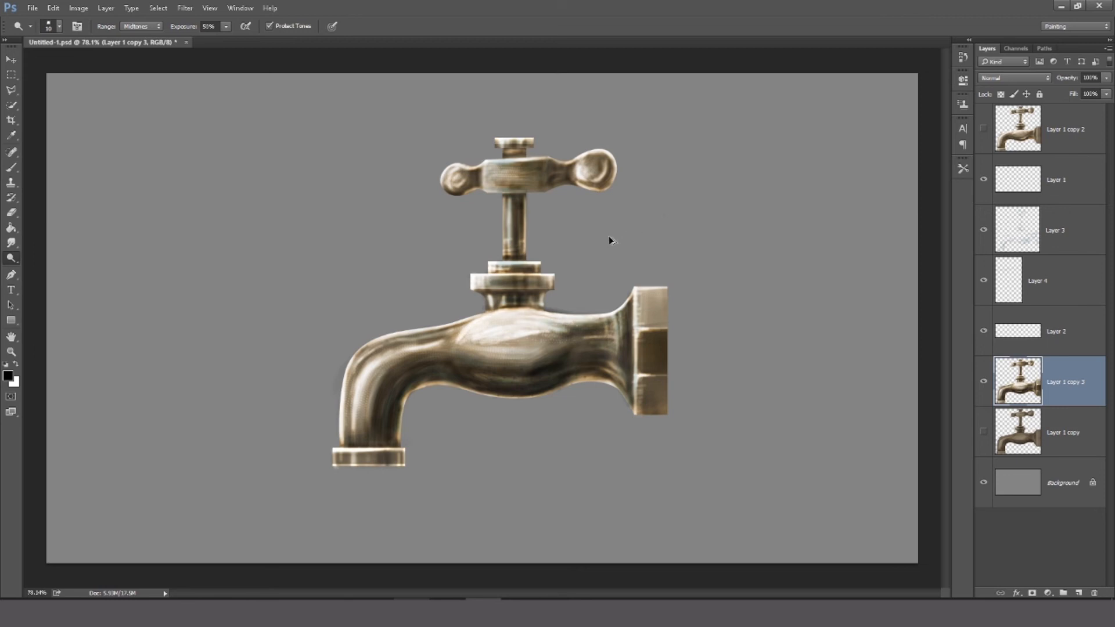
{"action": "mouse_move", "coordinate": [399, 422]}
{"action": "left_mouse_down"}
{"action": "mouse_move", "coordinate": [400, 433]}
{"action": "mouse_move", "coordinate": [437, 386]}
{"action": "mouse_move", "coordinate": [500, 392]}
{"action": "mouse_move", "coordinate": [589, 377]}
{"action": "left_mouse_up"}
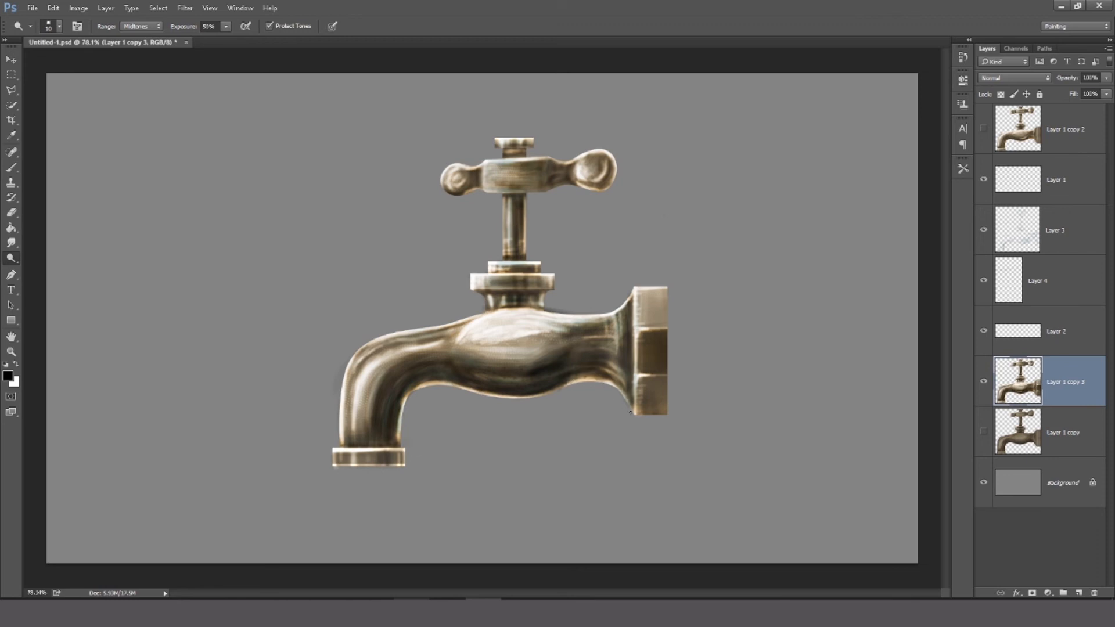
Save the document and merge the faucet layers above Layer 1 copy into a single layer.
{"action": "key", "text": "m"}
{"action": "key", "text": "ctrl+s"}
{"action": "key", "text": "ctrl+alt+a"}
{"action": "key", "text": "ctrl+e"}
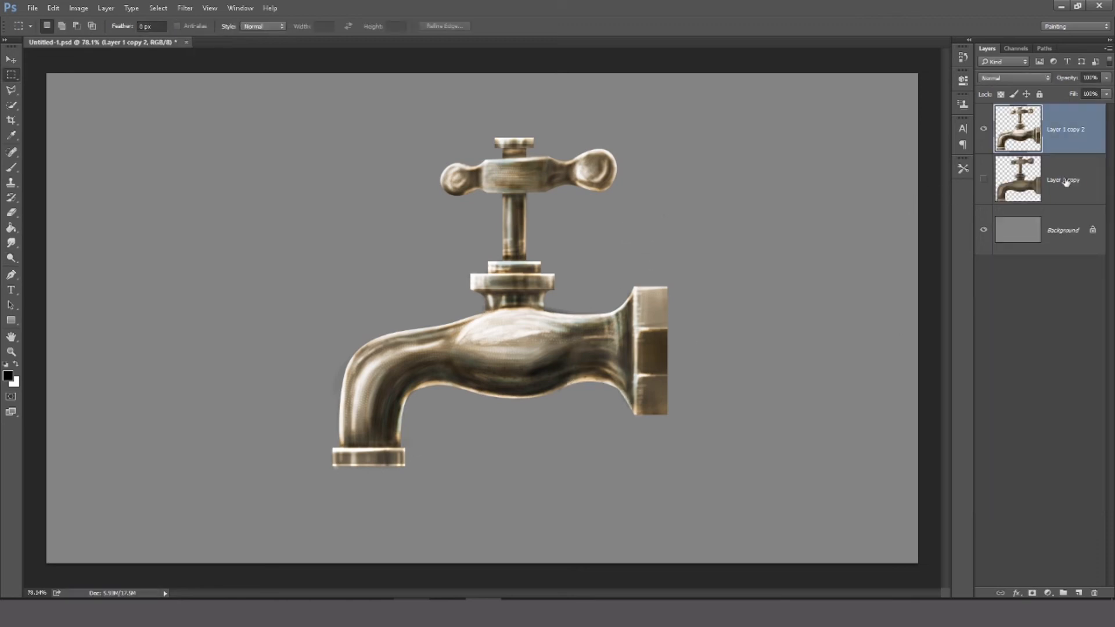
Clear the stray pixels around the spout's outlet and remove the hidden Layer 1 copy.
{"action": "left_click_drag", "start_coordinate": [301, 508], "coordinate": [431, 465]}
{"action": "key", "text": "ctrl+e"}
{"action": "key", "text": "Delete"}
{"action": "key", "text": "ctrl+d"}
Outline the stray area above the neck between collar and flange with the Pen tool and delete it.
{"action": "key", "text": "p"}
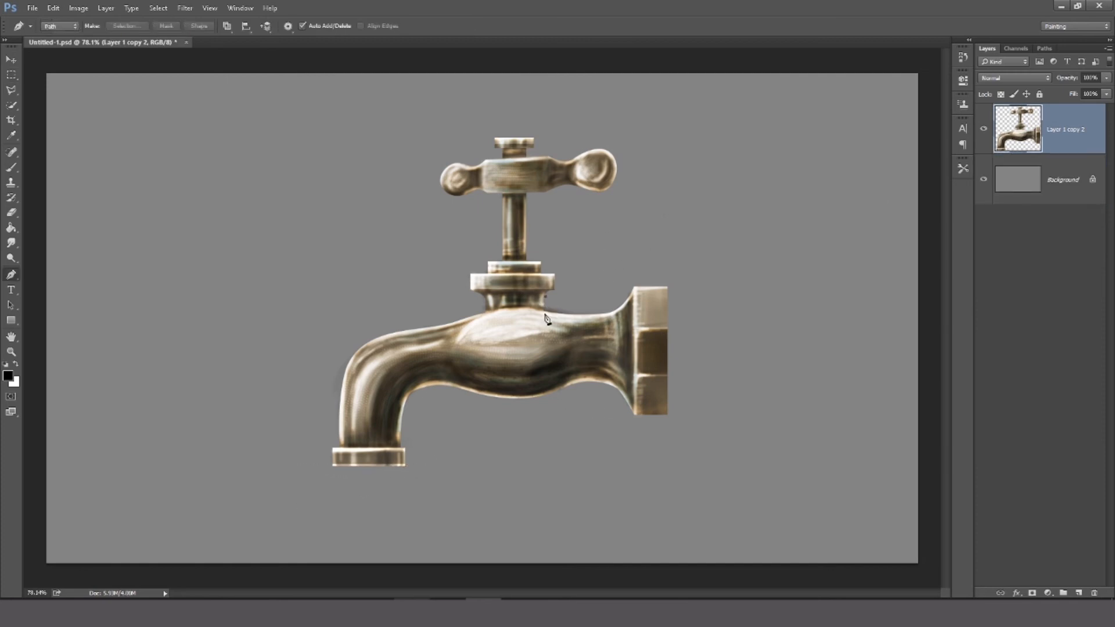
{"action": "left_click_drag", "start_coordinate": [549, 312], "coordinate": [641, 273]}
{"action": "left_click_drag", "start_coordinate": [582, 293], "coordinate": [614, 281]}
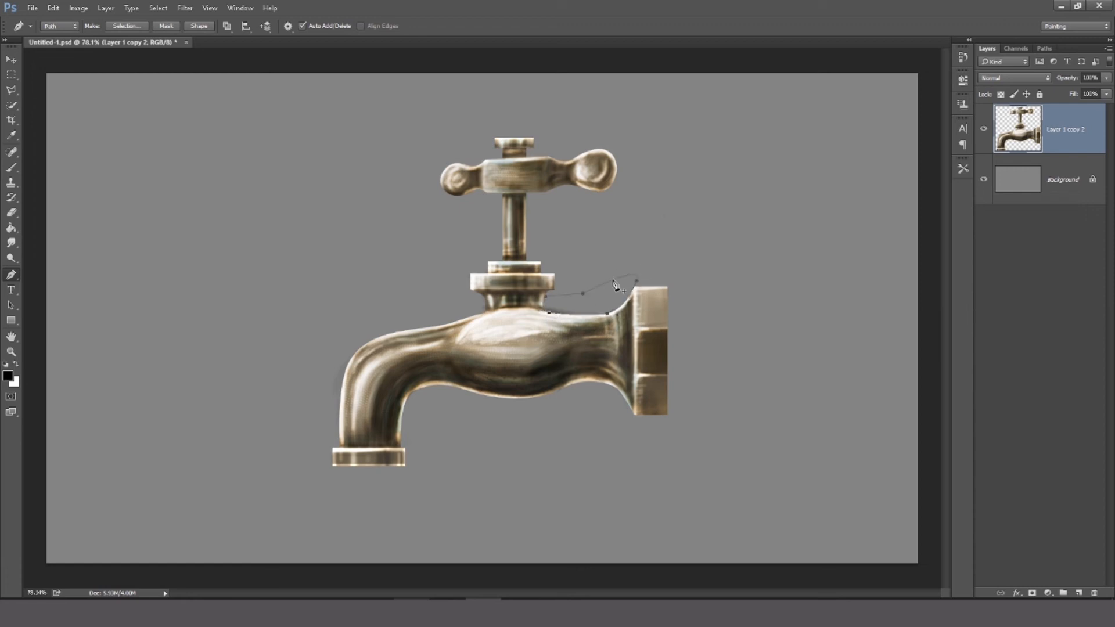
{"action": "key", "text": "ctrl+Return"}
{"action": "key", "text": "Delete"}
Clear a narrow rectangular strip beside the collar's outer edge, deselect, and save the document.
{"action": "key", "text": "m"}
{"action": "left_click_drag", "start_coordinate": [454, 262], "coordinate": [470, 308]}
{"action": "key", "text": "Delete"}
{"action": "key", "text": "ctrl+d"}
{"action": "key", "text": "ctrl+s"}
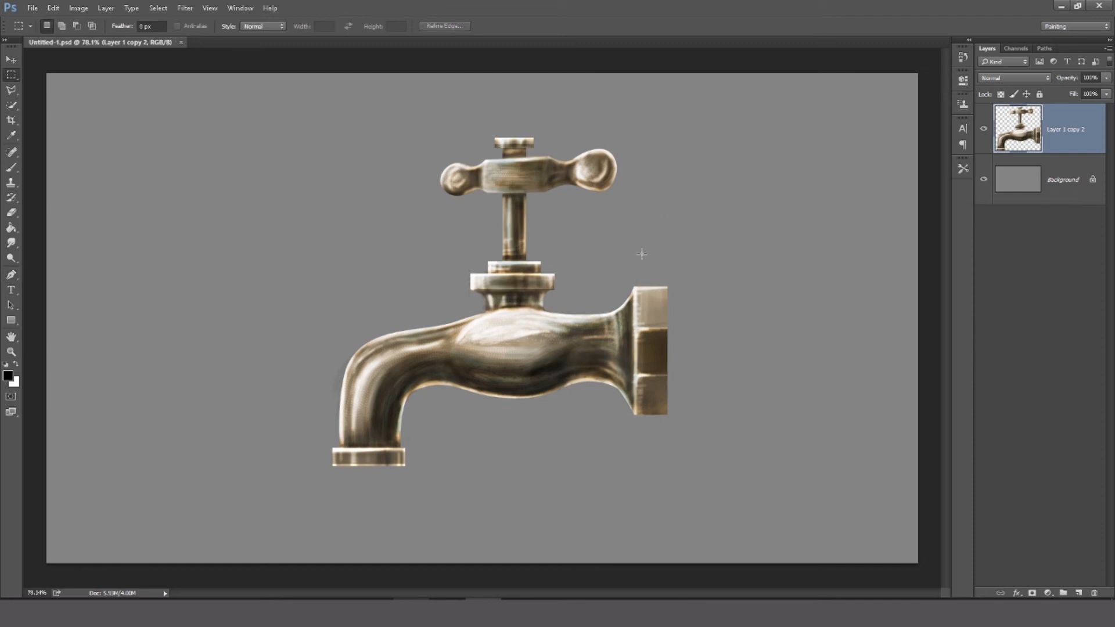
{"action": "left_click", "coordinate": [1050, 181]}
{"action": "key", "text": "ctrl+shift+alt+n"}
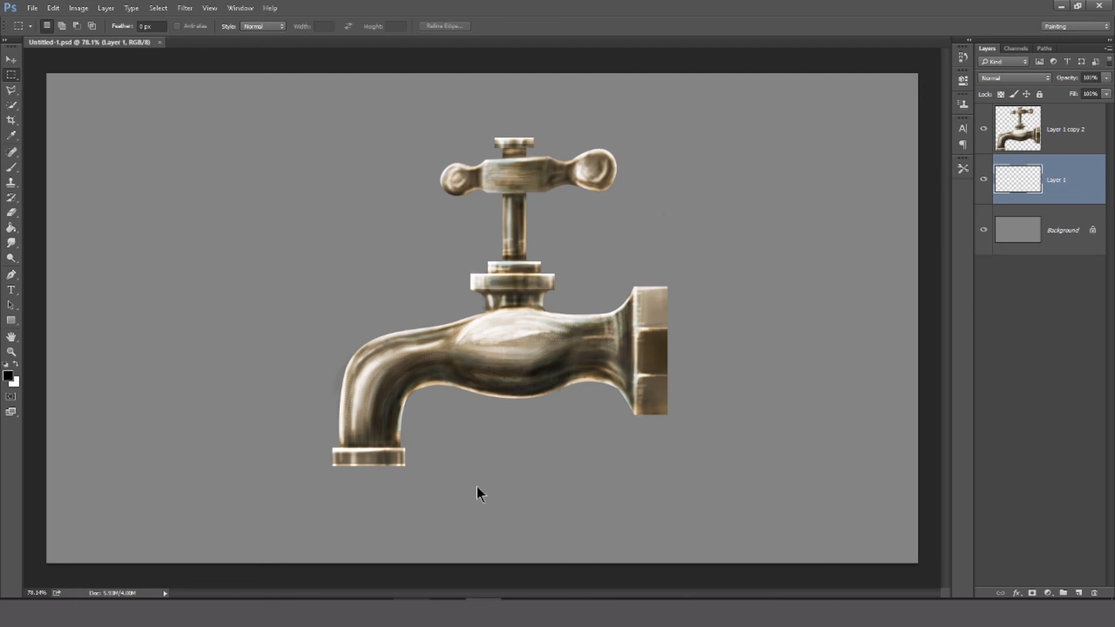
{"action": "key", "text": "ctrl+z"}
Add a new layer beneath the faucet layer and set the brush colour to light grey f2f2f2.
{"action": "key", "text": "ctrl+shift+n"}
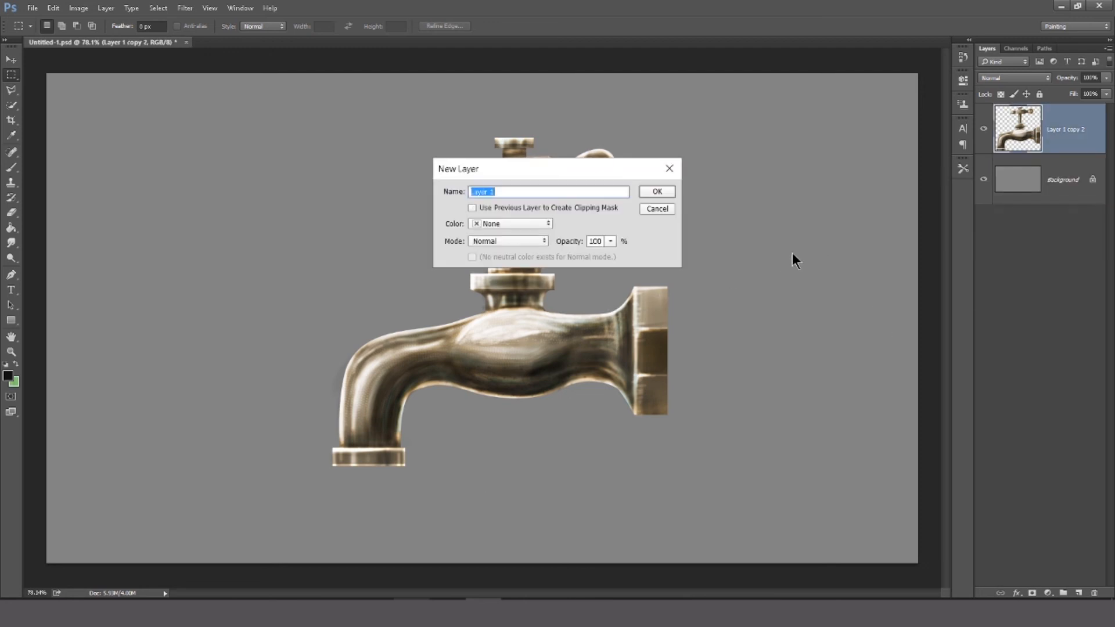
{"action": "key", "text": "Return"}
{"action": "left_click_drag", "start_coordinate": [1063, 138], "coordinate": [1062, 203]}
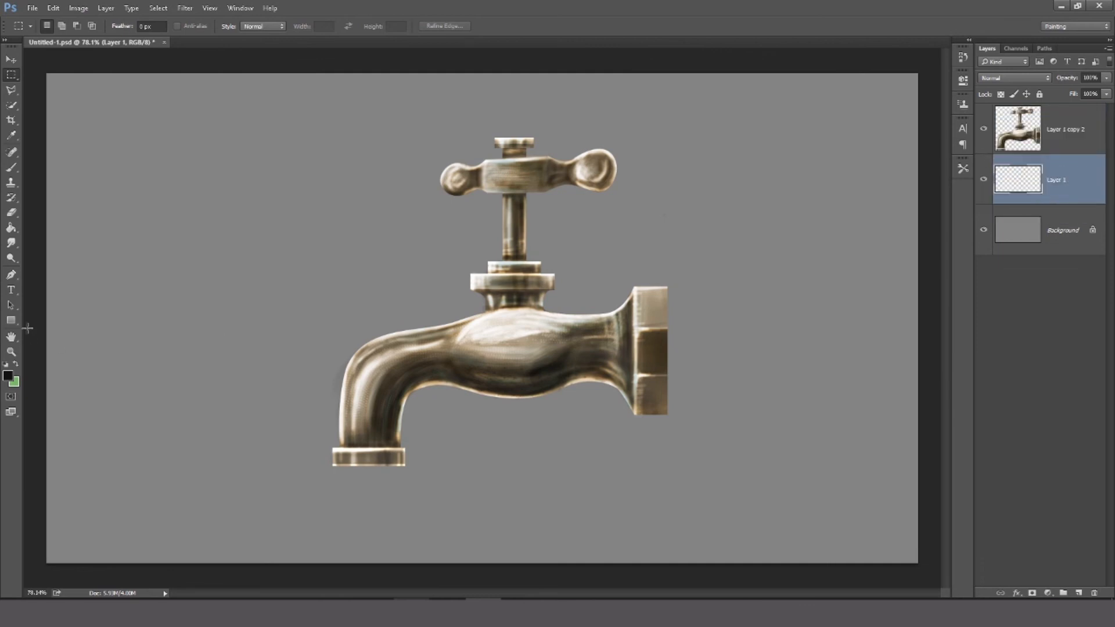
{"action": "left_click", "coordinate": [8, 376]}
{"action": "left_click", "coordinate": [633, 201]}
{"action": "left_click_drag", "start_coordinate": [633, 200], "coordinate": [619, 155]}
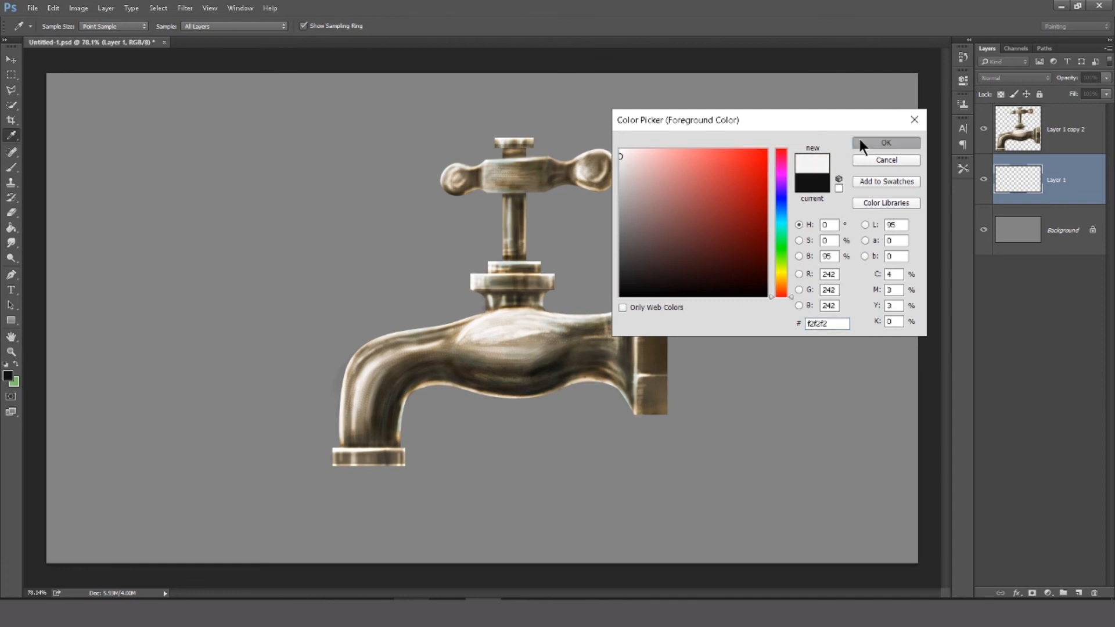
{"action": "left_click", "coordinate": [865, 142]}
{"action": "key", "text": "b"}
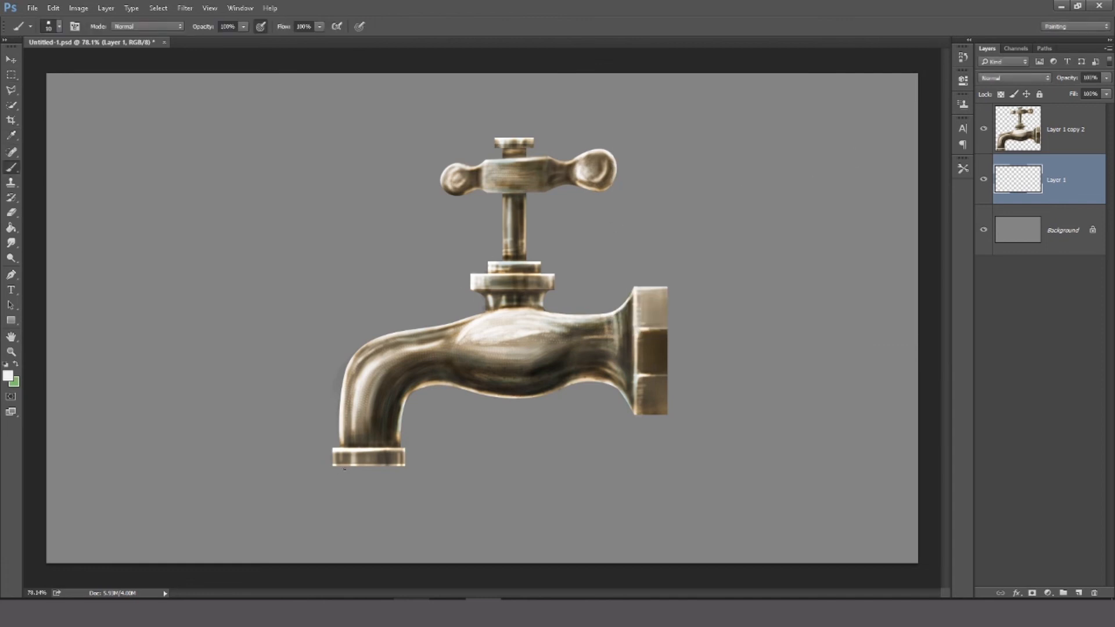
Paint soft vertical strokes of flowing water from the spout's outlet down to the canvas's lower edge.
{"action": "mouse_move", "coordinate": [340, 473]}
{"action": "left_mouse_down"}
{"action": "mouse_move", "coordinate": [341, 503]}
{"action": "mouse_move", "coordinate": [350, 471]}
{"action": "mouse_move", "coordinate": [346, 510]}
{"action": "left_mouse_up"}
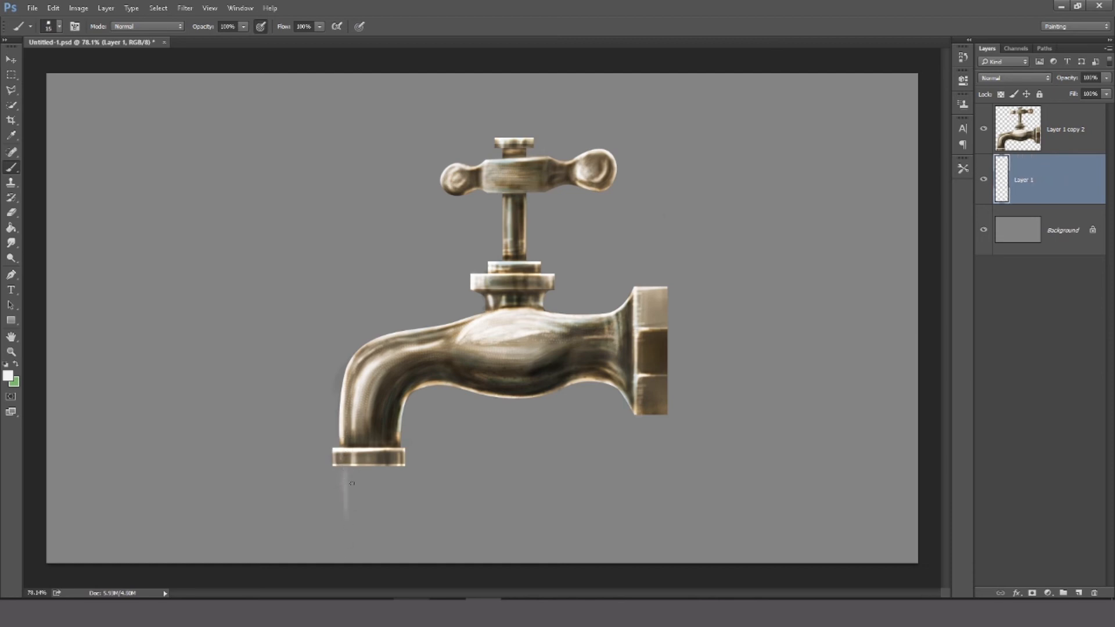
{"action": "left_click_drag", "start_coordinate": [393, 464], "coordinate": [395, 534]}
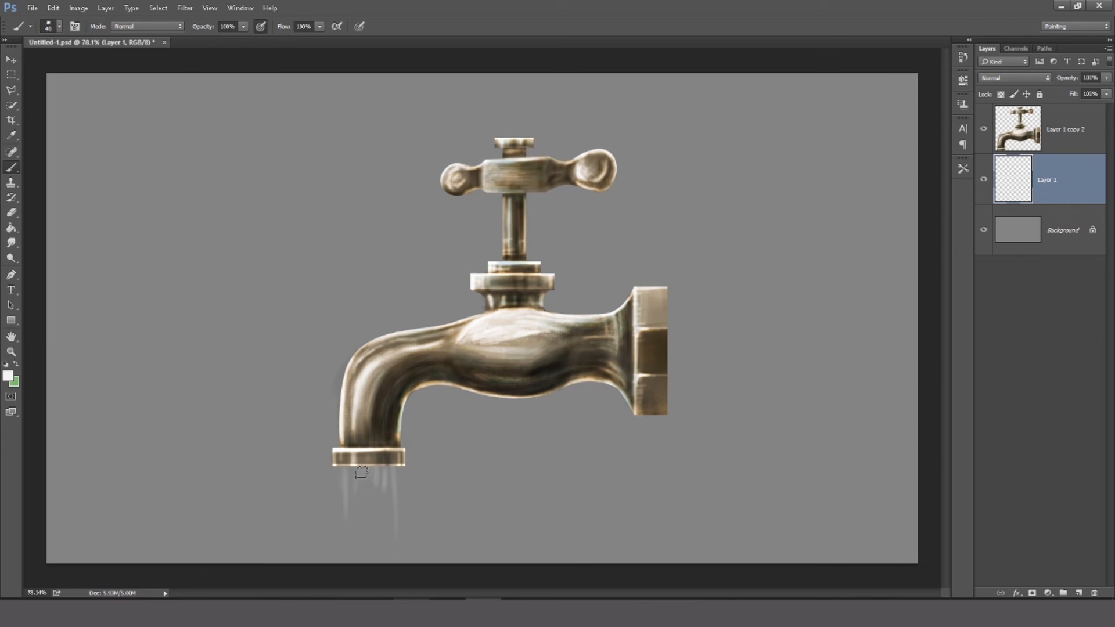
{"action": "left_click_drag", "start_coordinate": [353, 471], "coordinate": [353, 579]}
{"action": "mouse_move", "coordinate": [363, 472]}
{"action": "left_mouse_down"}
{"action": "mouse_move", "coordinate": [364, 542]}
{"action": "mouse_move", "coordinate": [372, 474]}
{"action": "mouse_move", "coordinate": [384, 555]}
{"action": "mouse_move", "coordinate": [382, 479]}
{"action": "mouse_move", "coordinate": [391, 569]}
{"action": "left_mouse_up"}
{"action": "left_click_drag", "start_coordinate": [389, 469], "coordinate": [395, 558]}
{"action": "mouse_move", "coordinate": [370, 466]}
{"action": "left_mouse_down"}
{"action": "mouse_move", "coordinate": [370, 541]}
{"action": "mouse_move", "coordinate": [367, 470]}
{"action": "mouse_move", "coordinate": [383, 544]}
{"action": "mouse_move", "coordinate": [386, 508]}
{"action": "mouse_move", "coordinate": [390, 570]}
{"action": "left_mouse_up"}
{"action": "mouse_move", "coordinate": [355, 457]}
{"action": "left_mouse_down"}
{"action": "mouse_move", "coordinate": [357, 548]}
{"action": "mouse_move", "coordinate": [355, 536]}
{"action": "mouse_move", "coordinate": [366, 470]}
{"action": "mouse_move", "coordinate": [370, 571]}
{"action": "left_mouse_up"}
{"action": "left_click_drag", "start_coordinate": [374, 473], "coordinate": [394, 569]}
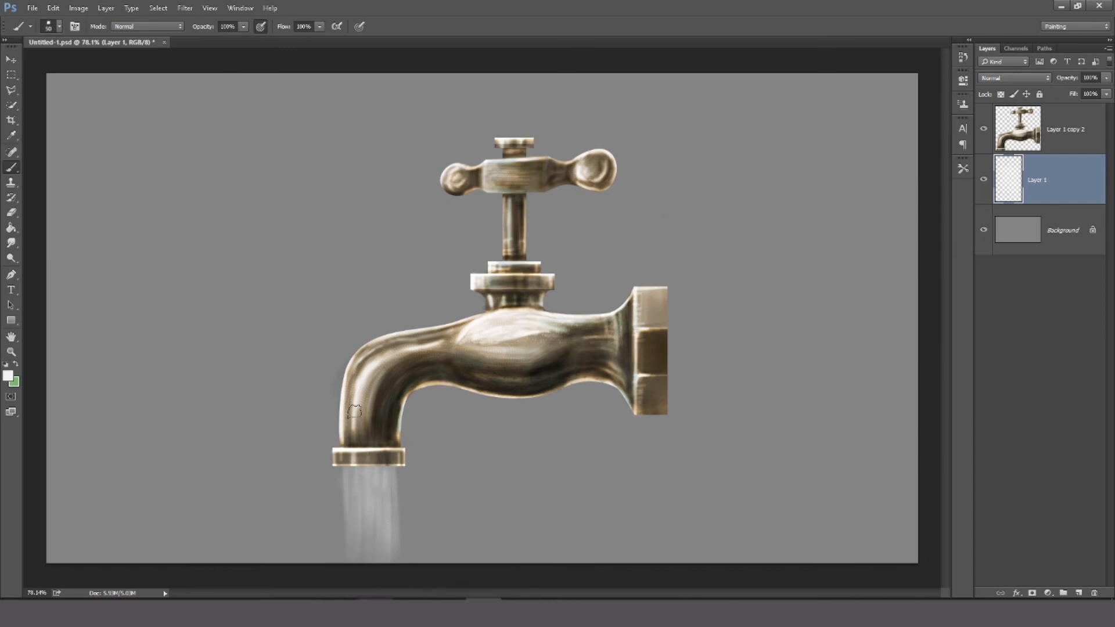
Paint thinner, brighter streaks inside the water stream and fine spray along both its sides with a smaller brush.
{"action": "key", "text": "bracketleft"}
{"action": "key", "text": "bracketleft"}
{"action": "left_click_drag", "start_coordinate": [354, 533], "coordinate": [354, 552]}
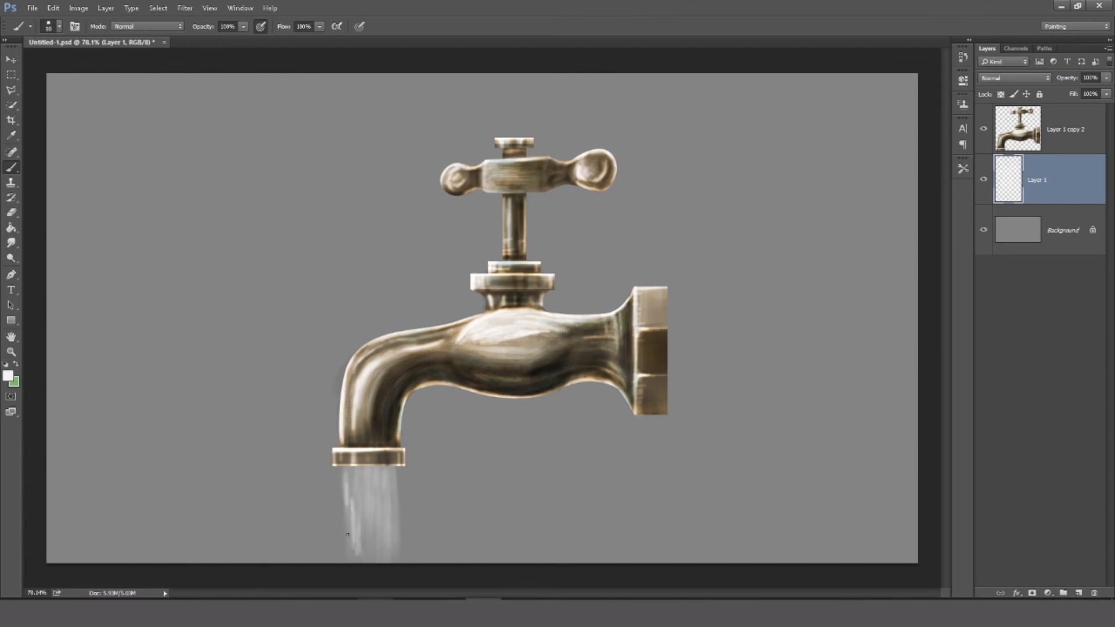
{"action": "left_click_drag", "start_coordinate": [346, 539], "coordinate": [346, 556]}
{"action": "left_click_drag", "start_coordinate": [350, 472], "coordinate": [363, 555]}
{"action": "left_click_drag", "start_coordinate": [380, 505], "coordinate": [384, 560]}
{"action": "left_click_drag", "start_coordinate": [391, 479], "coordinate": [395, 559]}
{"action": "left_click_drag", "start_coordinate": [365, 547], "coordinate": [365, 562]}
{"action": "mouse_move", "coordinate": [368, 501]}
{"action": "left_mouse_down"}
{"action": "mouse_move", "coordinate": [372, 524]}
{"action": "mouse_move", "coordinate": [365, 482]}
{"action": "mouse_move", "coordinate": [388, 451]}
{"action": "mouse_move", "coordinate": [396, 471]}
{"action": "mouse_move", "coordinate": [376, 518]}
{"action": "mouse_move", "coordinate": [344, 510]}
{"action": "mouse_move", "coordinate": [335, 494]}
{"action": "mouse_move", "coordinate": [339, 556]}
{"action": "left_mouse_up"}
{"action": "left_click_drag", "start_coordinate": [333, 503], "coordinate": [334, 537]}
{"action": "left_click_drag", "start_coordinate": [401, 485], "coordinate": [402, 549]}
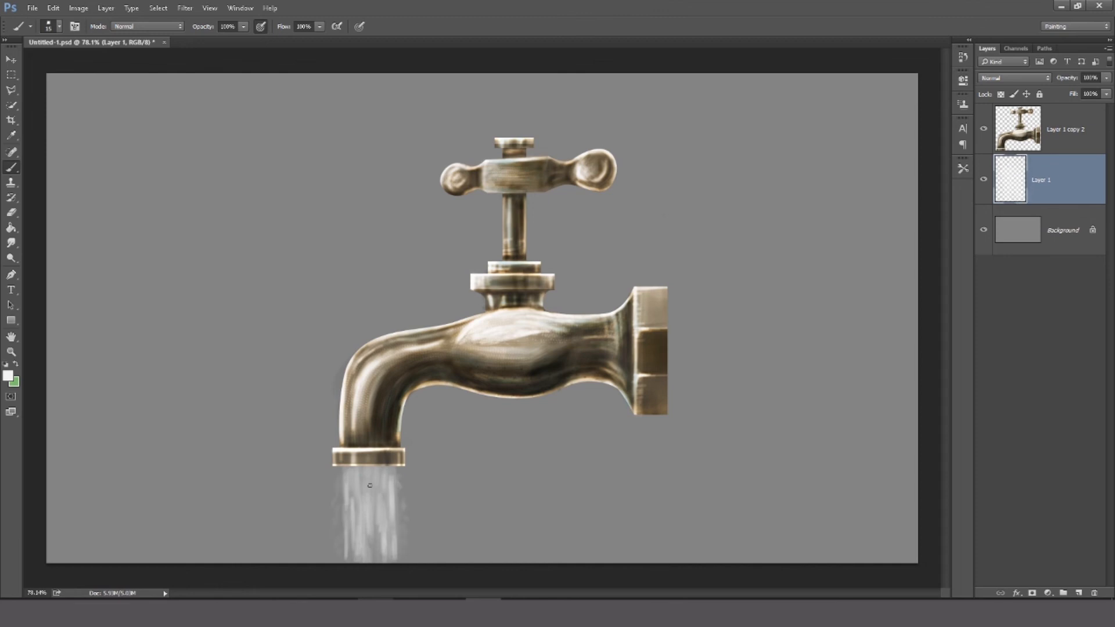
{"action": "mouse_move", "coordinate": [346, 485]}
{"action": "left_mouse_down"}
{"action": "mouse_move", "coordinate": [354, 555]}
{"action": "mouse_move", "coordinate": [369, 555]}
{"action": "left_mouse_up"}
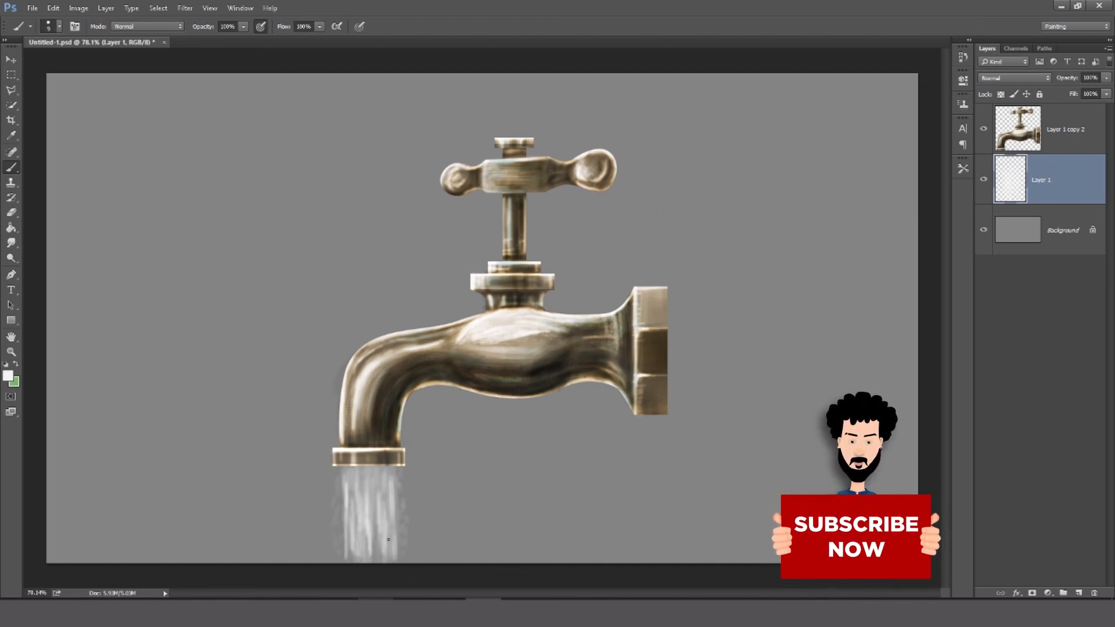
{"action": "left_click_drag", "start_coordinate": [395, 507], "coordinate": [396, 531]}
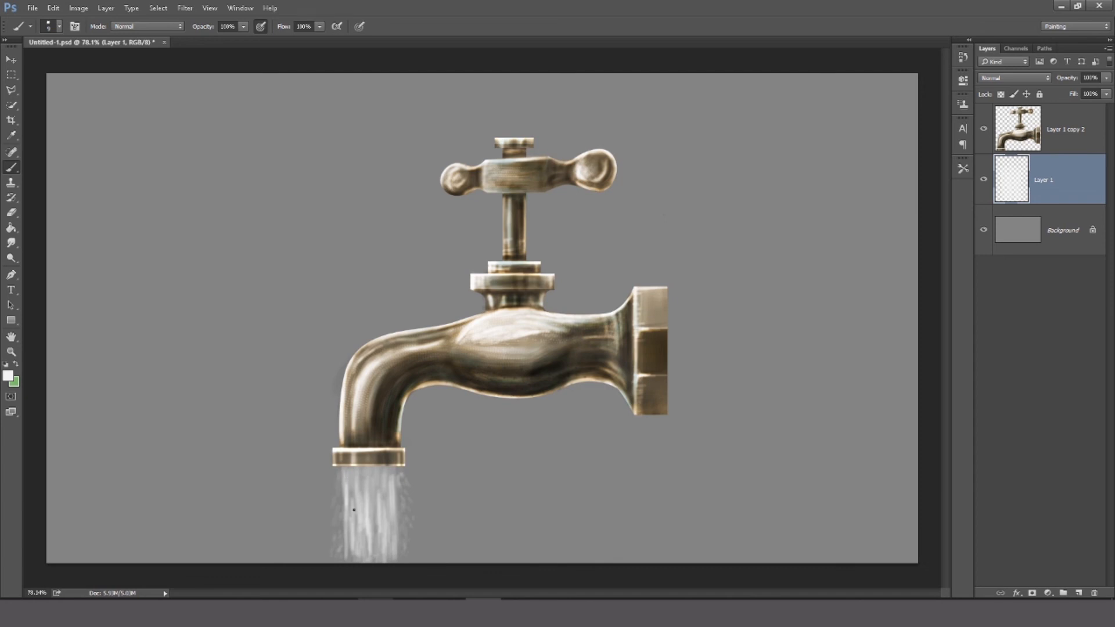
Add a new layer above the faucet, set its blend mode to Multiply, and choose dark blue-grey 41464d for the brush.
{"action": "left_click", "coordinate": [1037, 119]}
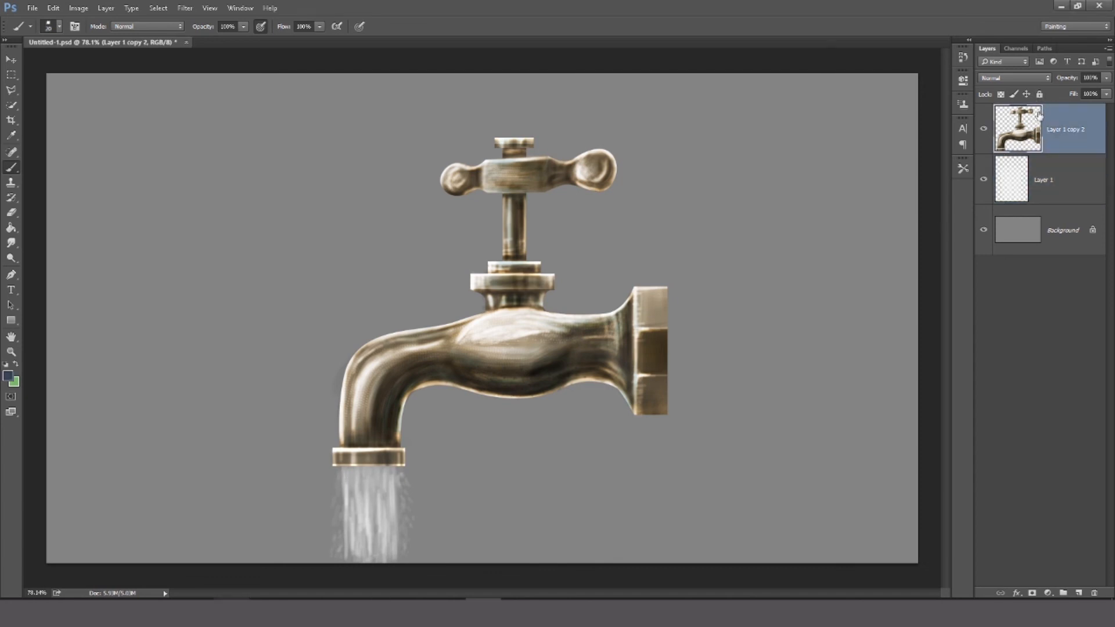
{"action": "key", "text": "ctrl+shift+n"}
{"action": "key", "text": "Return"}
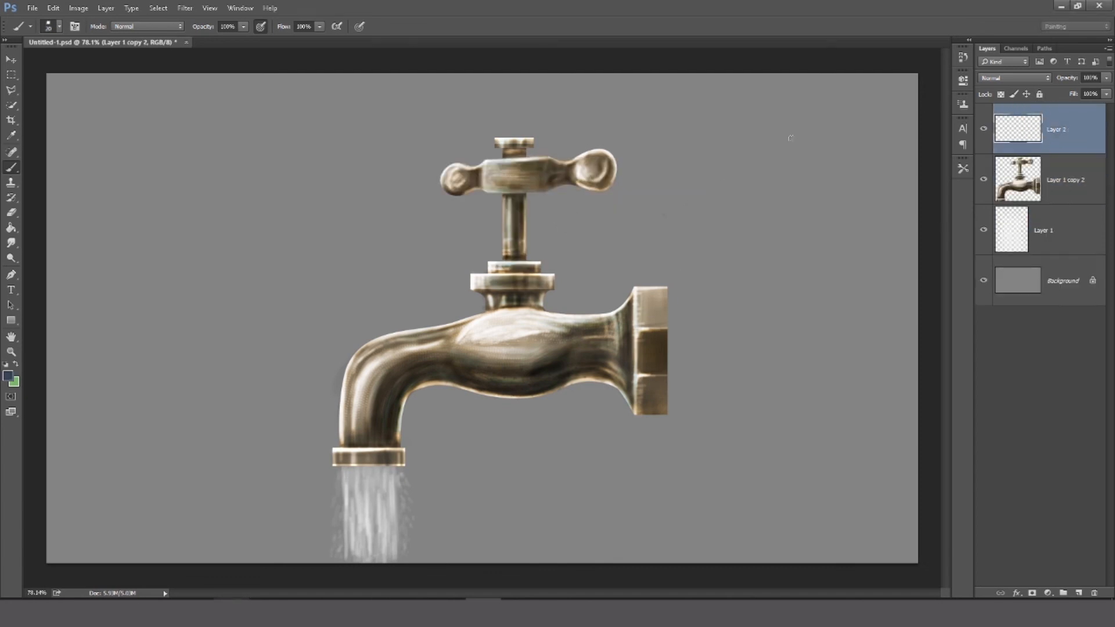
{"action": "left_click", "coordinate": [994, 79]}
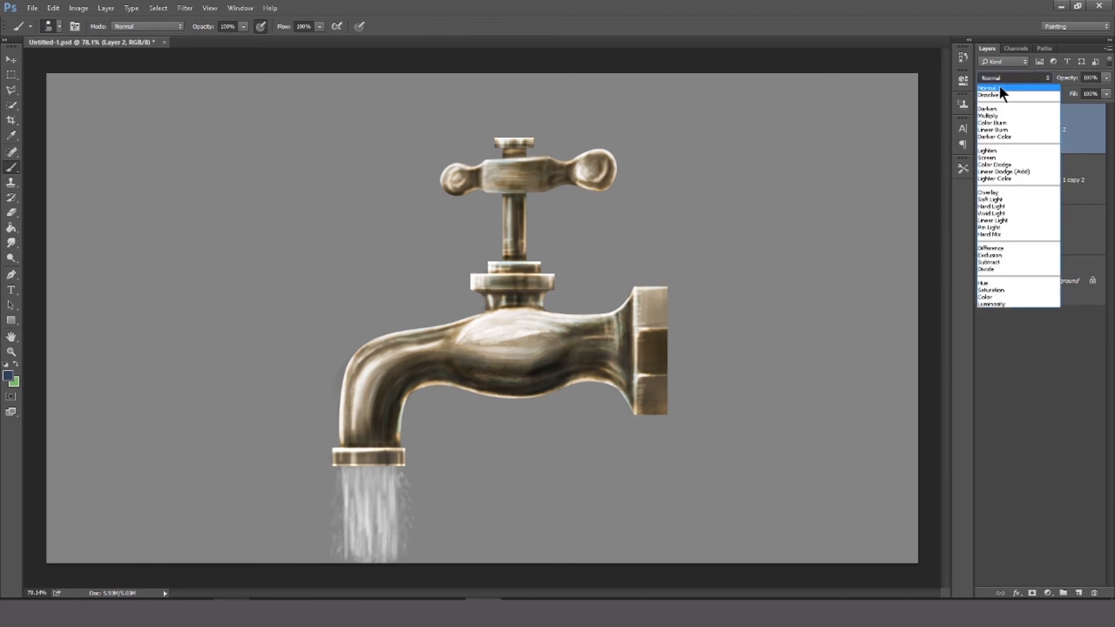
{"action": "left_click", "coordinate": [1004, 115]}
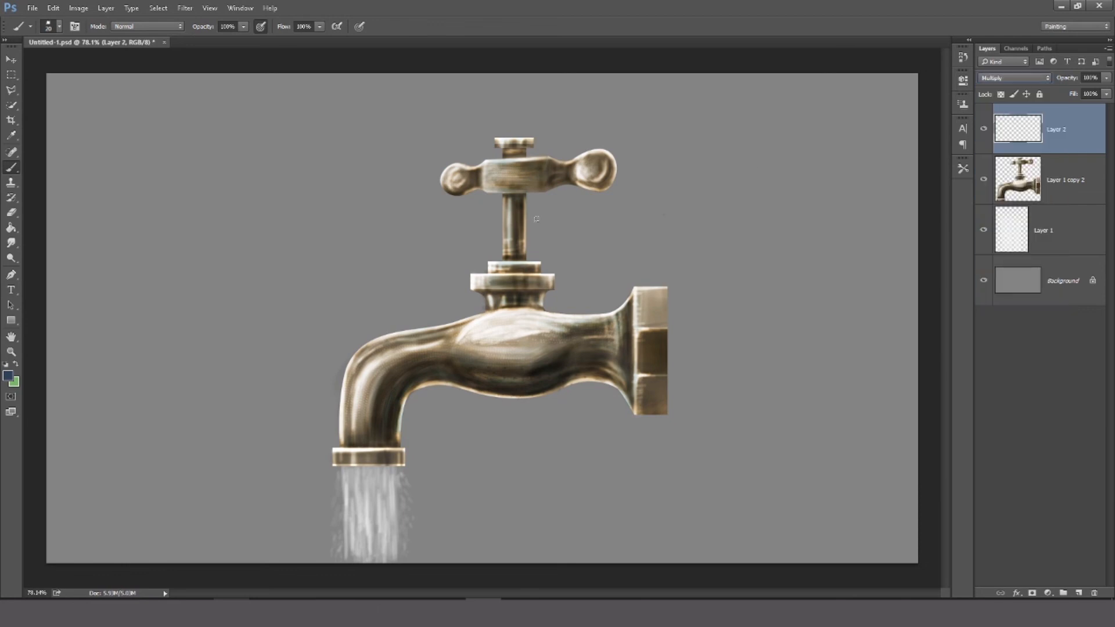
{"action": "left_click", "coordinate": [8, 375]}
{"action": "mouse_move", "coordinate": [694, 241]}
{"action": "left_mouse_down"}
{"action": "mouse_move", "coordinate": [729, 263]}
{"action": "mouse_move", "coordinate": [637, 241]}
{"action": "mouse_move", "coordinate": [645, 255]}
{"action": "left_mouse_up"}
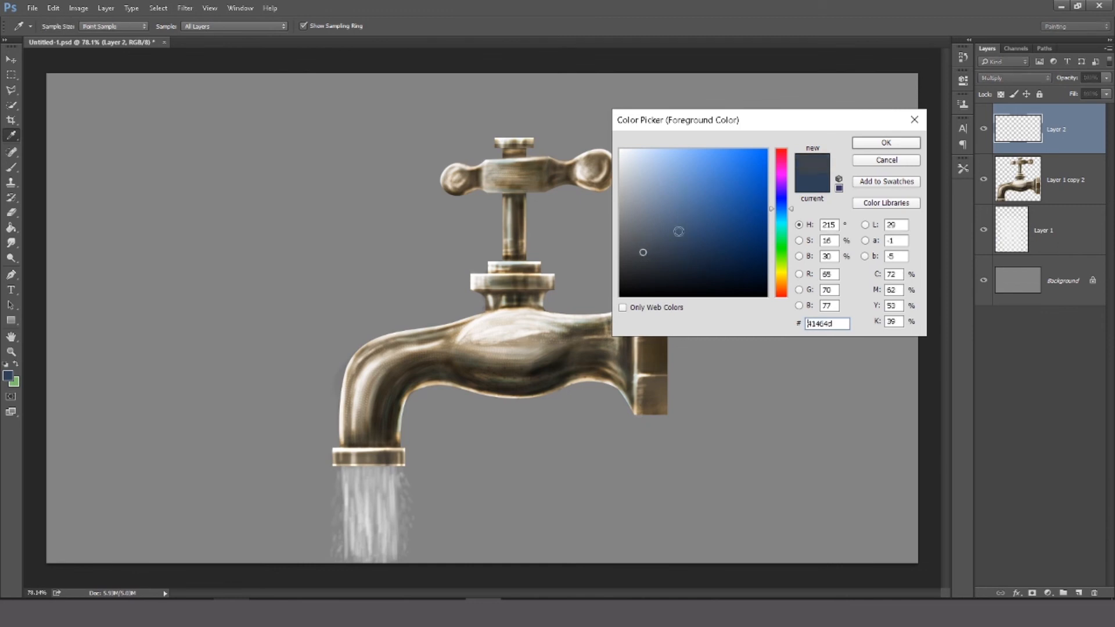
{"action": "left_click", "coordinate": [878, 141]}
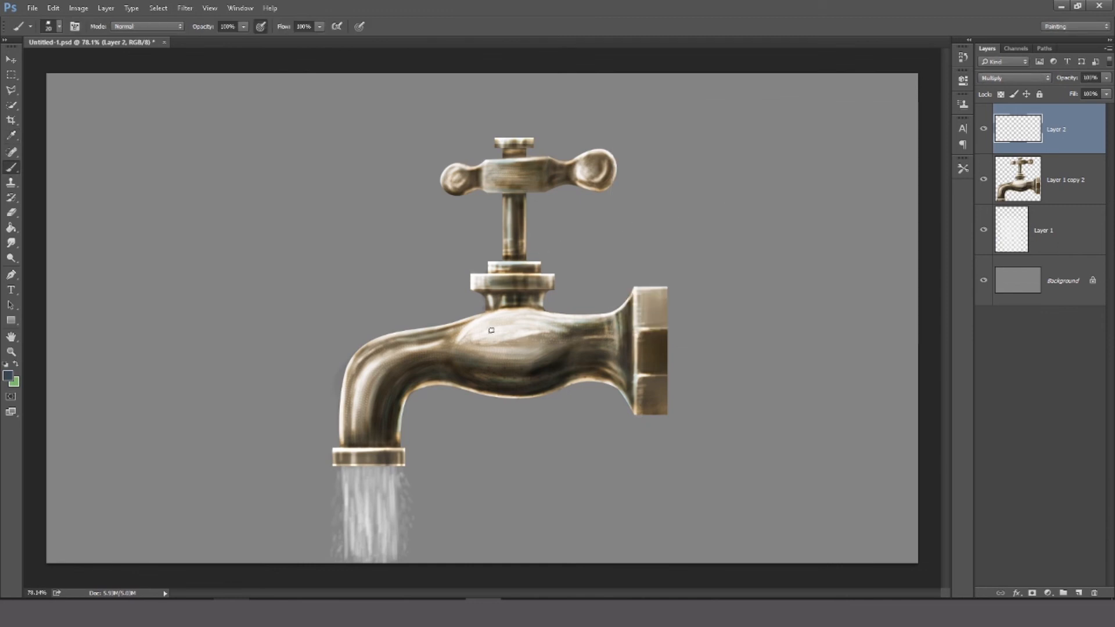
Paint bluish-grey shading over the top of the body's bulge, the collar, the stem and the centre of the handle.
{"action": "mouse_move", "coordinate": [494, 313]}
{"action": "left_mouse_down"}
{"action": "mouse_move", "coordinate": [531, 332]}
{"action": "mouse_move", "coordinate": [498, 316]}
{"action": "mouse_move", "coordinate": [541, 344]}
{"action": "mouse_move", "coordinate": [509, 315]}
{"action": "mouse_move", "coordinate": [544, 335]}
{"action": "mouse_move", "coordinate": [558, 328]}
{"action": "mouse_move", "coordinate": [514, 310]}
{"action": "mouse_move", "coordinate": [542, 339]}
{"action": "mouse_move", "coordinate": [541, 322]}
{"action": "mouse_move", "coordinate": [548, 326]}
{"action": "mouse_move", "coordinate": [530, 306]}
{"action": "mouse_move", "coordinate": [559, 331]}
{"action": "mouse_move", "coordinate": [552, 323]}
{"action": "mouse_move", "coordinate": [510, 313]}
{"action": "mouse_move", "coordinate": [544, 342]}
{"action": "mouse_move", "coordinate": [499, 307]}
{"action": "mouse_move", "coordinate": [569, 329]}
{"action": "mouse_move", "coordinate": [543, 311]}
{"action": "mouse_move", "coordinate": [577, 331]}
{"action": "mouse_move", "coordinate": [542, 324]}
{"action": "mouse_move", "coordinate": [553, 339]}
{"action": "mouse_move", "coordinate": [522, 312]}
{"action": "mouse_move", "coordinate": [546, 345]}
{"action": "left_mouse_up"}
{"action": "mouse_move", "coordinate": [524, 308]}
{"action": "left_mouse_down"}
{"action": "mouse_move", "coordinate": [553, 319]}
{"action": "mouse_move", "coordinate": [557, 342]}
{"action": "left_mouse_up"}
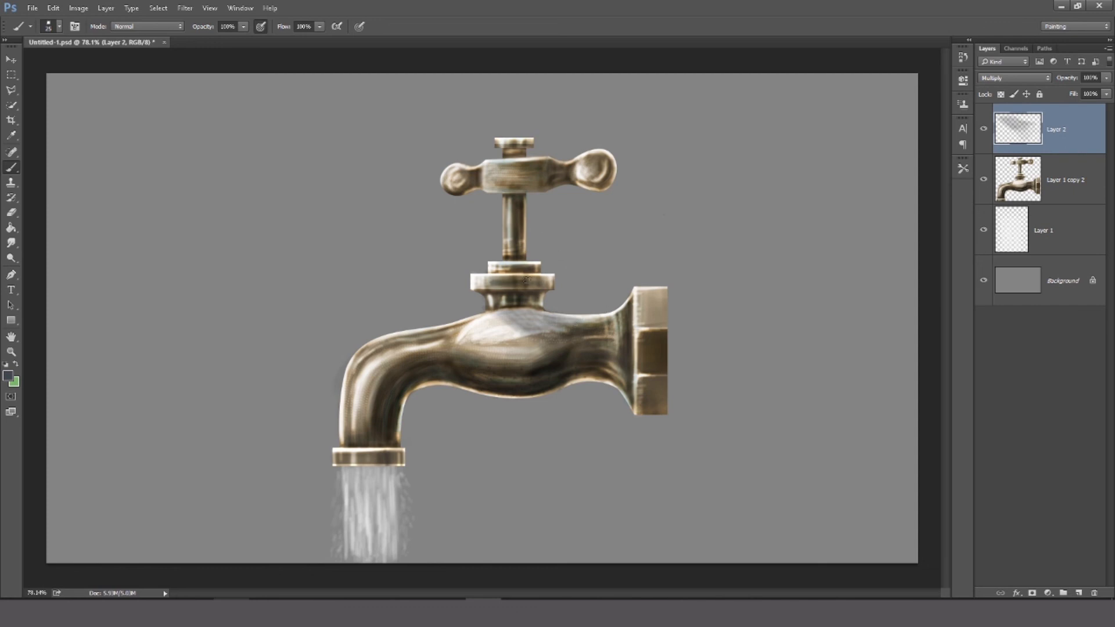
{"action": "mouse_move", "coordinate": [511, 266]}
{"action": "left_mouse_down"}
{"action": "mouse_move", "coordinate": [524, 264]}
{"action": "mouse_move", "coordinate": [516, 279]}
{"action": "mouse_move", "coordinate": [539, 300]}
{"action": "left_mouse_up"}
{"action": "left_click_drag", "start_coordinate": [512, 203], "coordinate": [510, 199]}
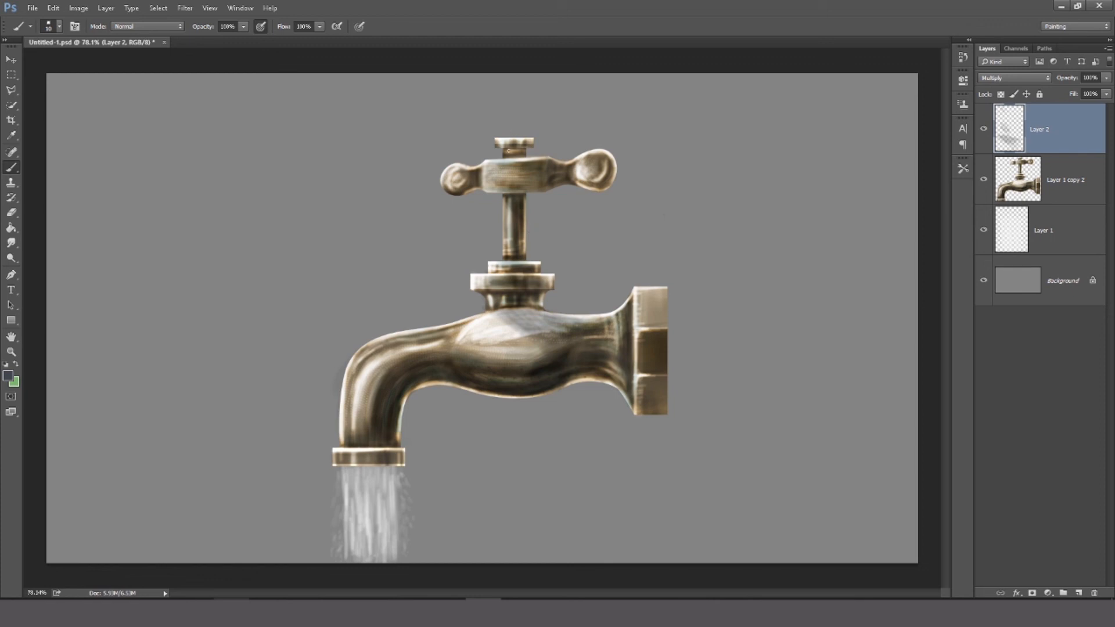
{"action": "left_click_drag", "start_coordinate": [515, 152], "coordinate": [508, 166]}
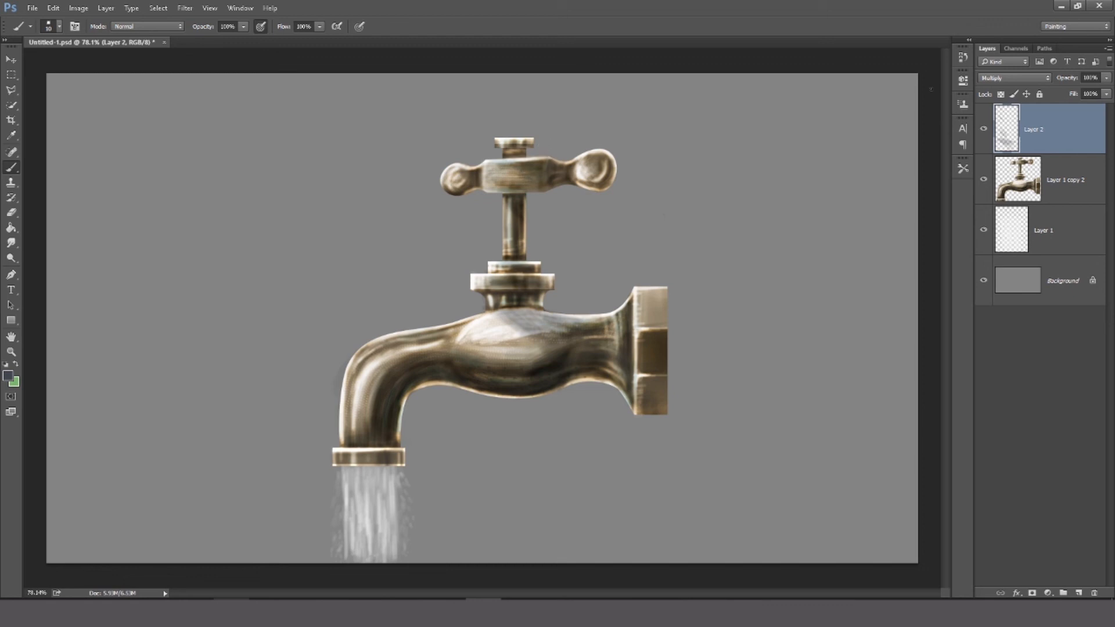
Compare the faucet with and without the shading layer, and save the document.
{"action": "left_click", "coordinate": [982, 133]}
{"action": "left_click", "coordinate": [982, 135]}
{"action": "key", "text": "m"}
{"action": "key", "text": "ctrl+s"}
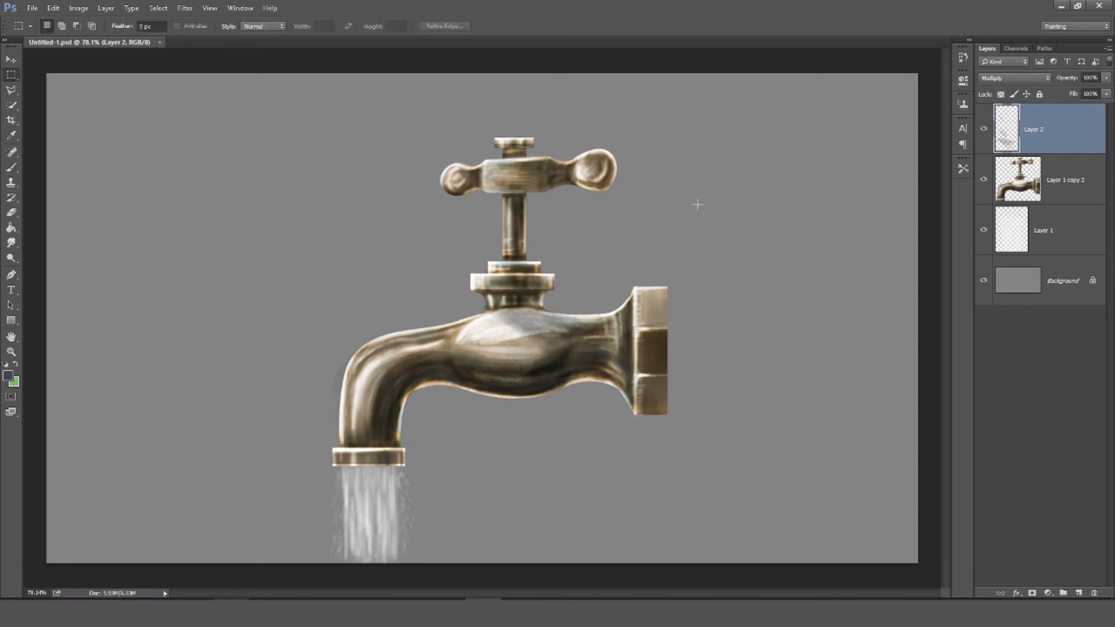
Add a new layer directly above the faucet layer and set the brush colour to white.
{"action": "left_click", "coordinate": [1062, 180]}
{"action": "key", "text": "ctrl+shift+n"}
{"action": "key", "text": "Return"}
{"action": "left_click", "coordinate": [8, 376]}
{"action": "left_click_drag", "start_coordinate": [630, 167], "coordinate": [607, 149]}
{"action": "key", "text": "Return"}
{"action": "key", "text": "b"}
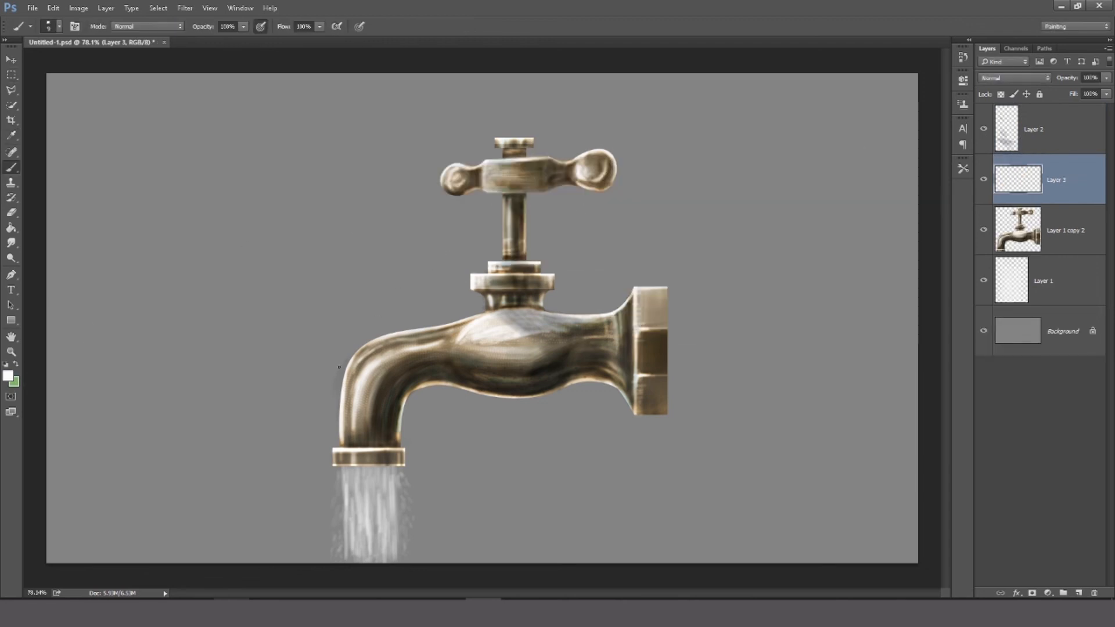
Paint white water drips along both sides of the spout's bend and extra splash streaks in the stream.
{"action": "left_click_drag", "start_coordinate": [339, 367], "coordinate": [335, 387]}
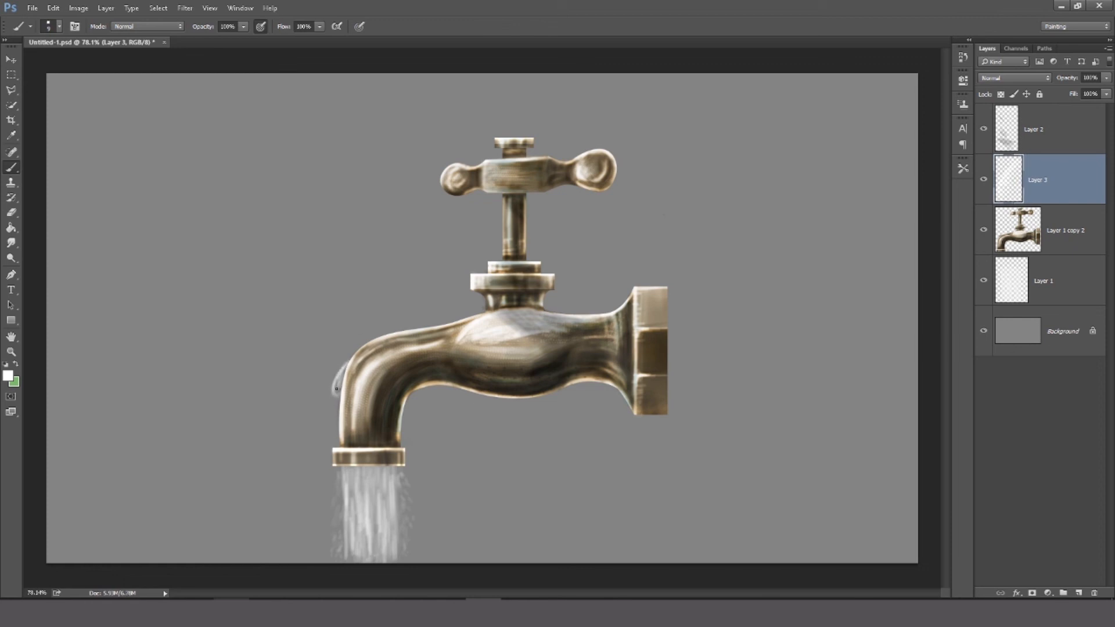
{"action": "mouse_move", "coordinate": [340, 406]}
{"action": "left_mouse_down"}
{"action": "mouse_move", "coordinate": [351, 439]}
{"action": "mouse_move", "coordinate": [400, 442]}
{"action": "left_mouse_up"}
{"action": "mouse_move", "coordinate": [333, 446]}
{"action": "left_mouse_down"}
{"action": "mouse_move", "coordinate": [345, 528]}
{"action": "mouse_move", "coordinate": [390, 548]}
{"action": "mouse_move", "coordinate": [393, 566]}
{"action": "left_mouse_up"}
{"action": "left_click_drag", "start_coordinate": [353, 358], "coordinate": [347, 367]}
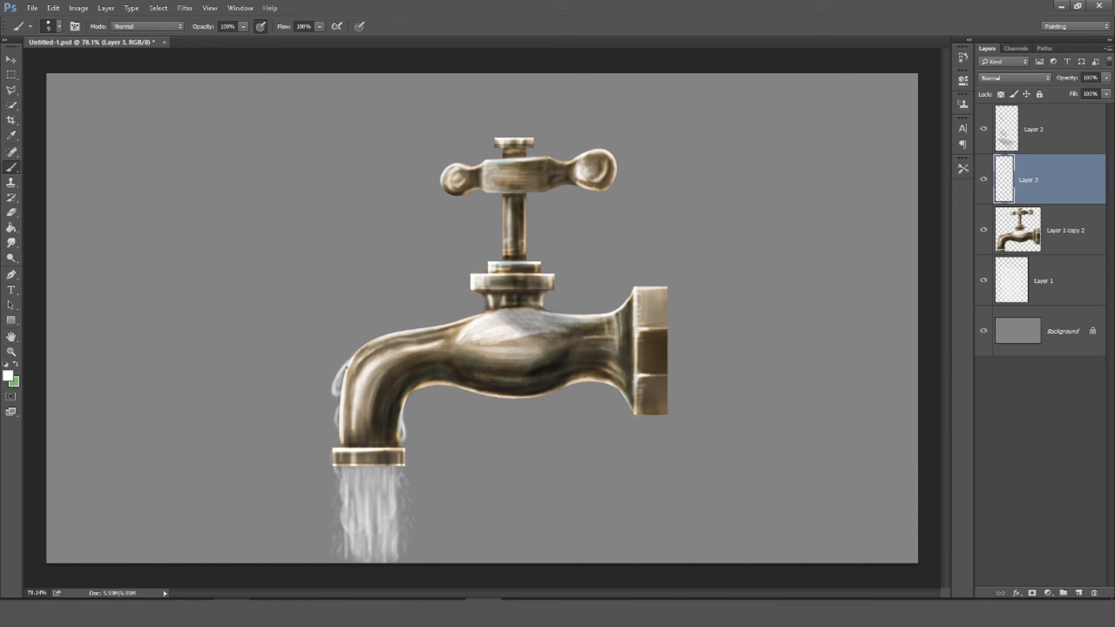
Shade the drips and the water stream with dark blue-grey 2a3037, undoing the unwanted strokes.
{"action": "left_click", "coordinate": [8, 376]}
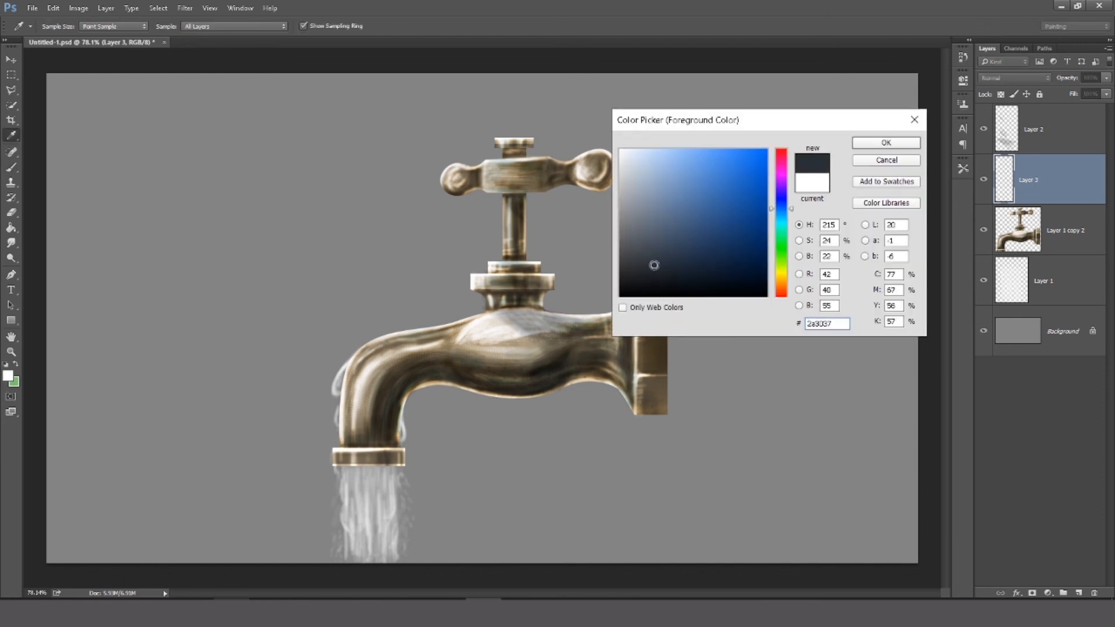
{"action": "left_click", "coordinate": [885, 143]}
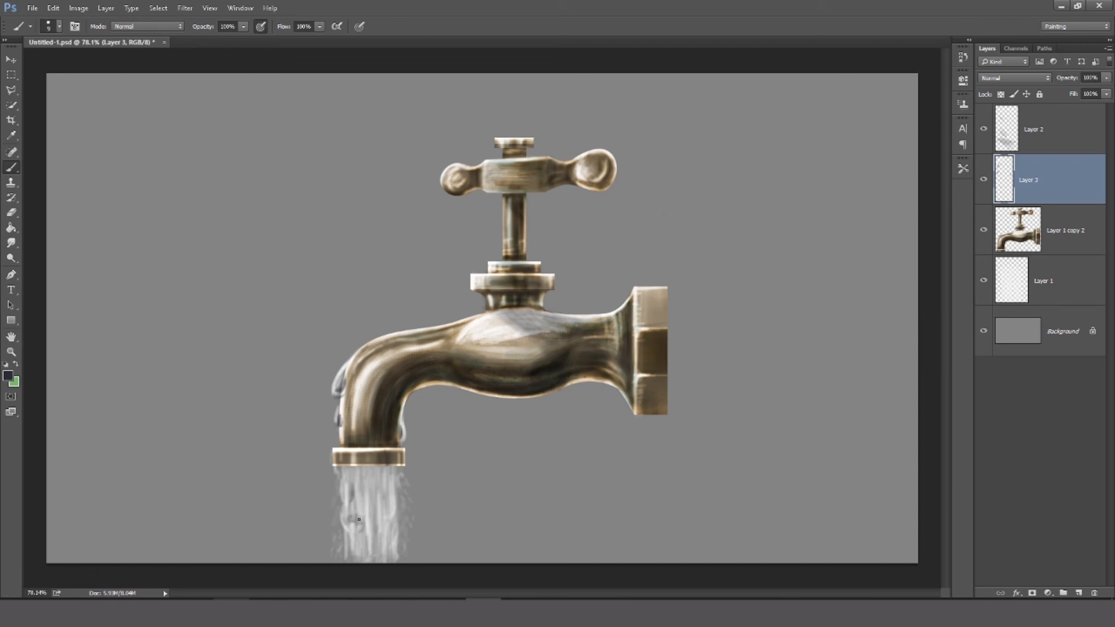
{"action": "mouse_move", "coordinate": [379, 504]}
{"action": "left_mouse_down"}
{"action": "mouse_move", "coordinate": [394, 547]}
{"action": "mouse_move", "coordinate": [365, 485]}
{"action": "mouse_move", "coordinate": [367, 505]}
{"action": "mouse_move", "coordinate": [375, 494]}
{"action": "mouse_move", "coordinate": [388, 521]}
{"action": "left_mouse_up"}
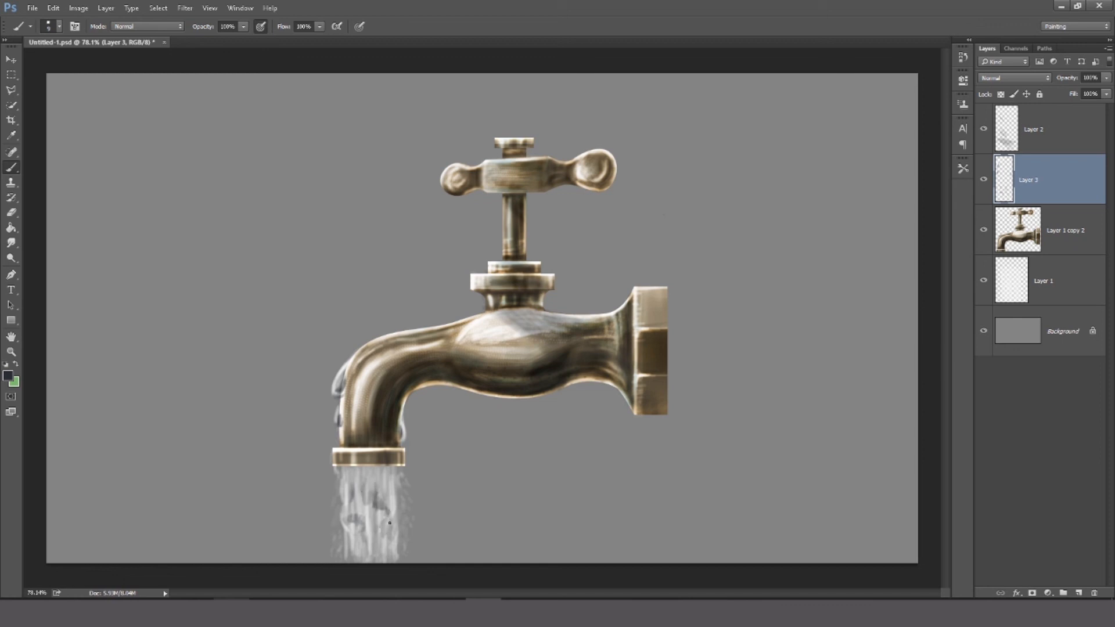
{"action": "key", "text": "ctrl+z"}
{"action": "left_click_drag", "start_coordinate": [348, 539], "coordinate": [357, 553]}
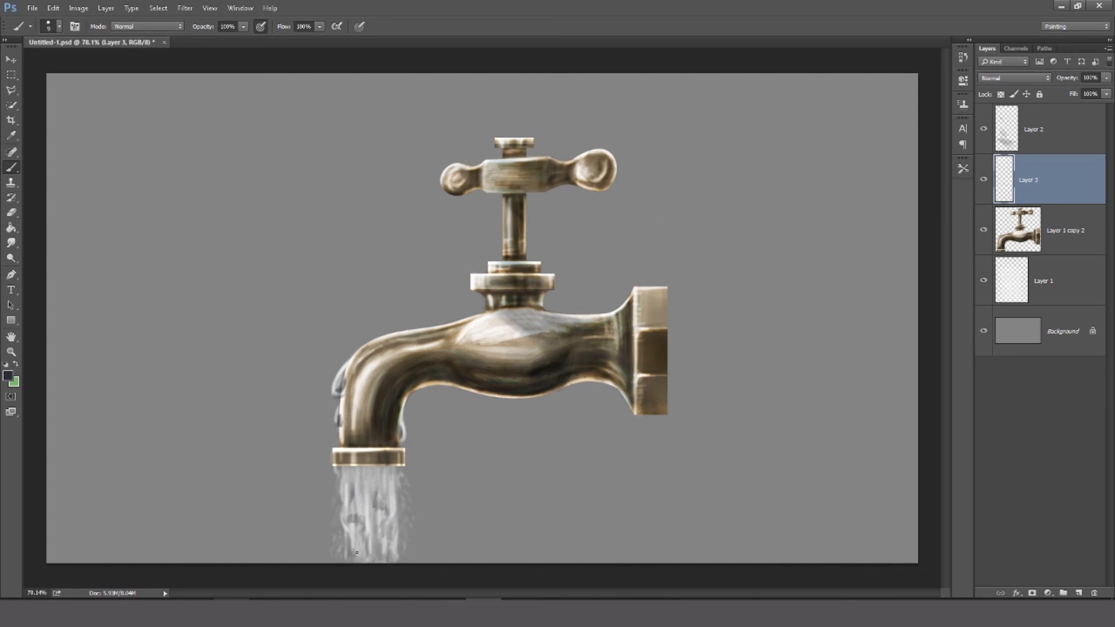
{"action": "mouse_move", "coordinate": [350, 489]}
{"action": "left_mouse_down"}
{"action": "mouse_move", "coordinate": [348, 520]}
{"action": "mouse_move", "coordinate": [360, 509]}
{"action": "left_mouse_up"}
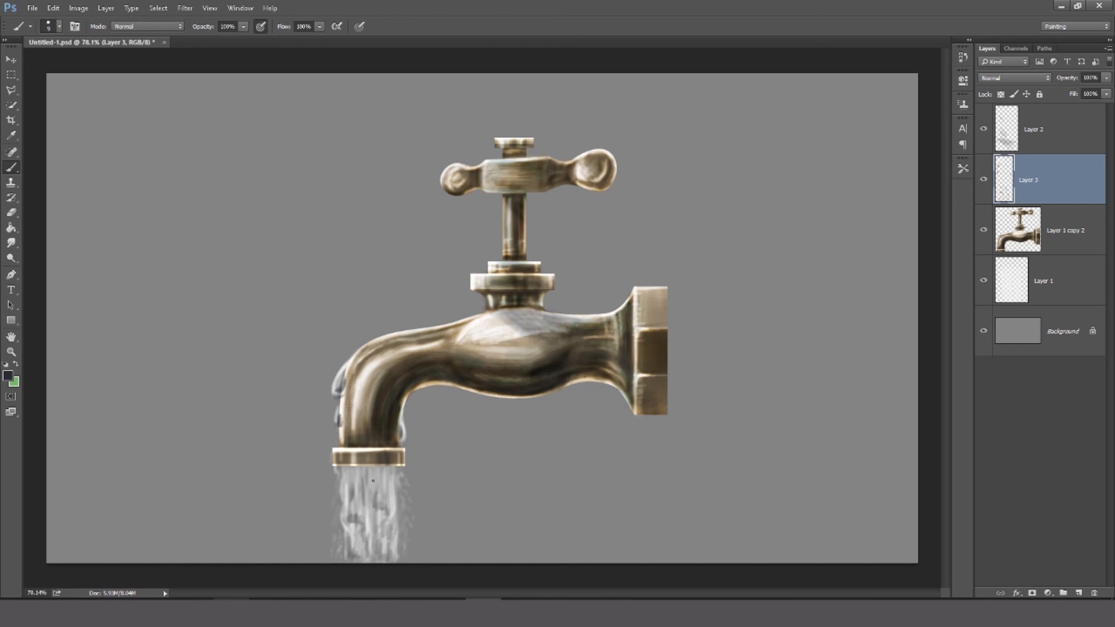
{"action": "left_click_drag", "start_coordinate": [343, 539], "coordinate": [343, 555]}
{"action": "mouse_move", "coordinate": [341, 510]}
{"action": "left_mouse_down"}
{"action": "mouse_move", "coordinate": [341, 474]}
{"action": "mouse_move", "coordinate": [345, 502]}
{"action": "left_mouse_up"}
{"action": "key", "text": "ctrl+z"}
Select all layers except Background and move the faucet and water together toward the canvas's right edge.
{"action": "key", "text": "m"}
{"action": "left_click", "coordinate": [1062, 231], "text": "ctrl"}
{"action": "left_click", "coordinate": [1045, 130], "text": "ctrl"}
{"action": "left_click_drag", "start_coordinate": [616, 352], "coordinate": [775, 325]}
{"action": "key", "text": "ctrl+z"}
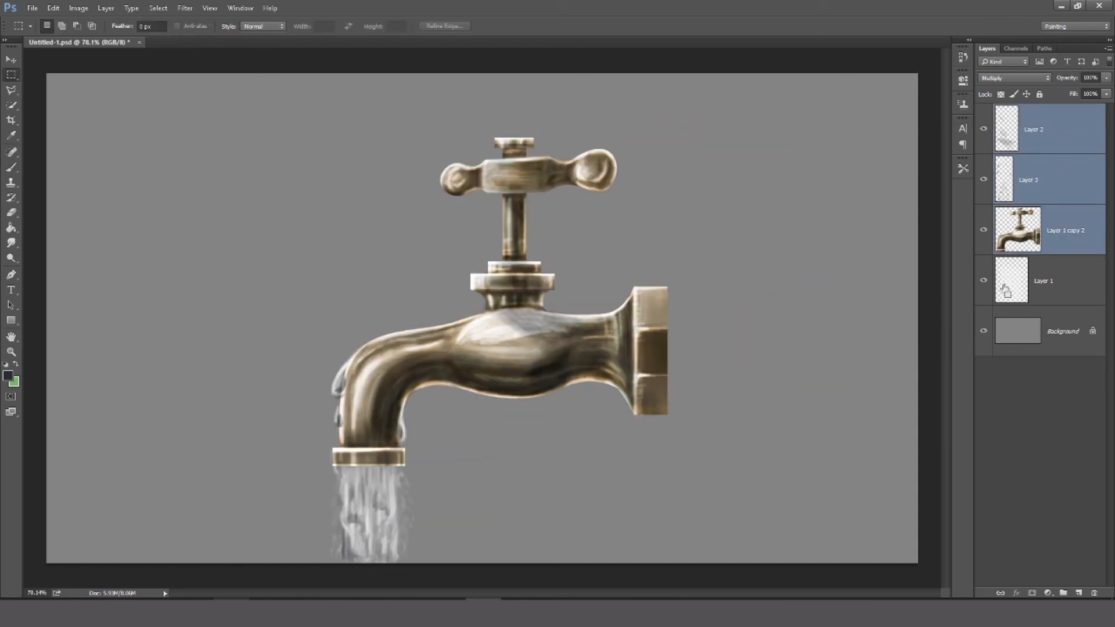
{"action": "left_click", "coordinate": [1044, 281], "text": "ctrl"}
{"action": "left_click_drag", "start_coordinate": [621, 354], "coordinate": [830, 336]}
Stretch the water stream layer down past the canvas's lower edge and narrow it slightly to fit the outlet.
{"action": "left_click", "coordinate": [1034, 283]}
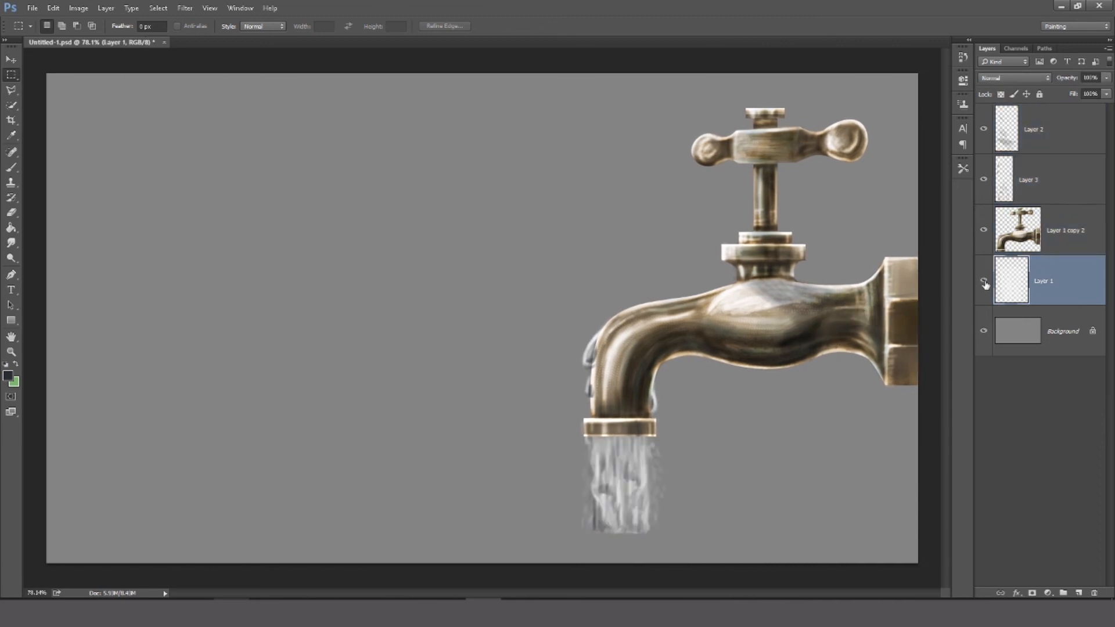
{"action": "key", "text": "ctrl+t"}
{"action": "left_click_drag", "start_coordinate": [623, 534], "coordinate": [624, 581]}
{"action": "left_click_drag", "start_coordinate": [667, 494], "coordinate": [659, 494]}
{"action": "left_click_drag", "start_coordinate": [640, 494], "coordinate": [642, 490]}
{"action": "key", "text": "Return"}
Stretch only the stream details on Layer 3 downward to about 137% height, deselect, and save the document.
{"action": "left_click", "coordinate": [1049, 194]}
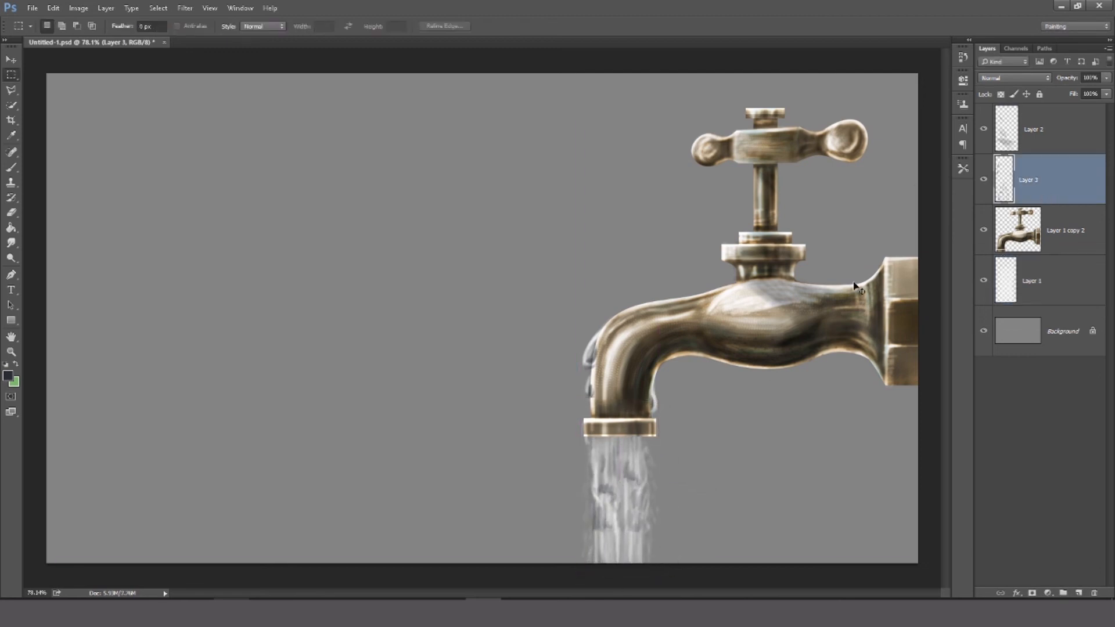
{"action": "key", "text": "ctrl+t"}
{"action": "left_click_drag", "start_coordinate": [619, 535], "coordinate": [633, 590]}
{"action": "key", "text": "Escape"}
{"action": "key", "text": "ctrl+t"}
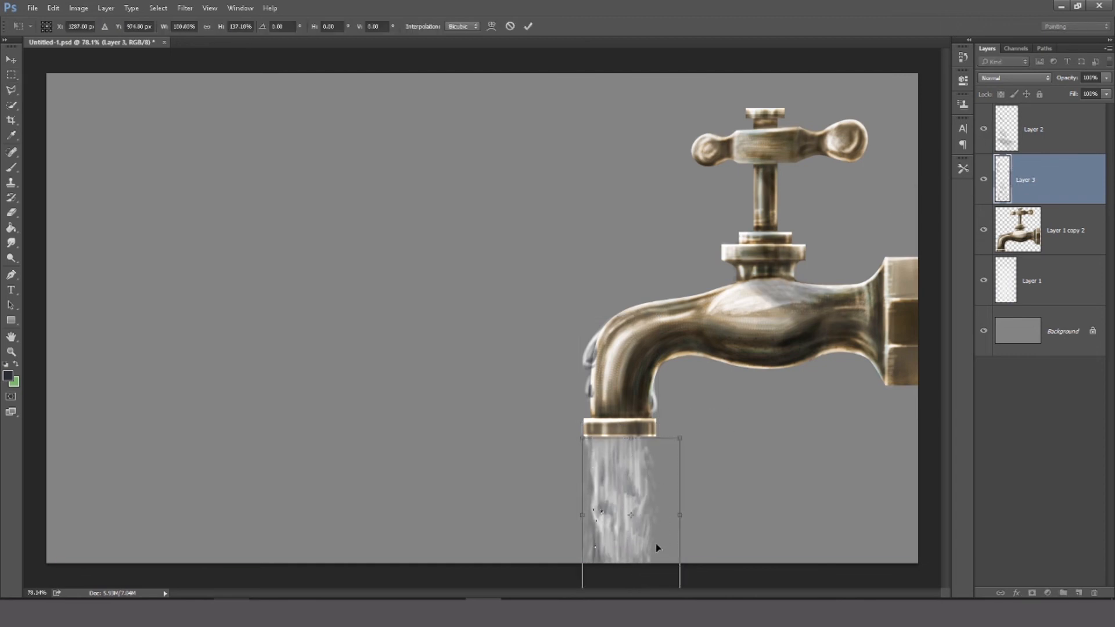
{"action": "key", "text": "Return"}
{"action": "key", "text": "ctrl+d"}
{"action": "key", "text": "ctrl+s"}
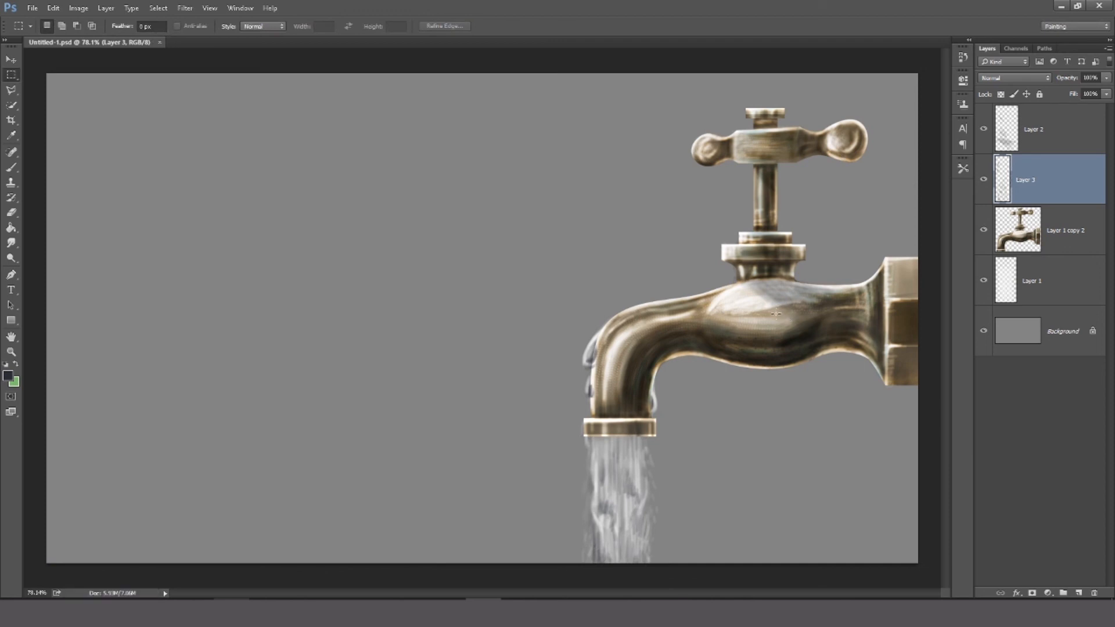